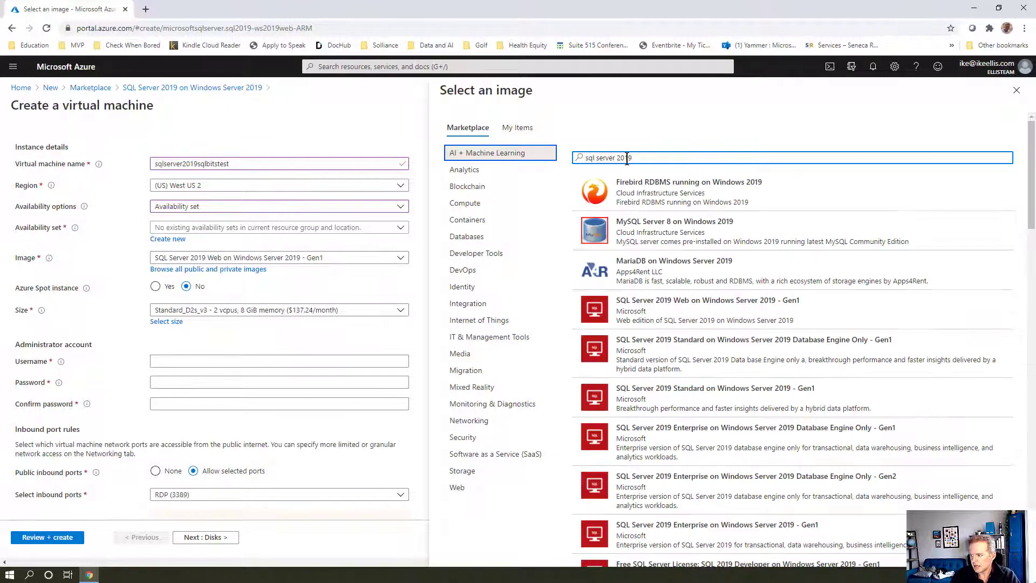
# Choose the 'Free SQL Server License: SQL 2019 Developer on Windows Server 2019 - Gen1' image for the VM
pyautogui.scroll(-3, 684, 333)
pyautogui.scroll(-8, 684, 333)
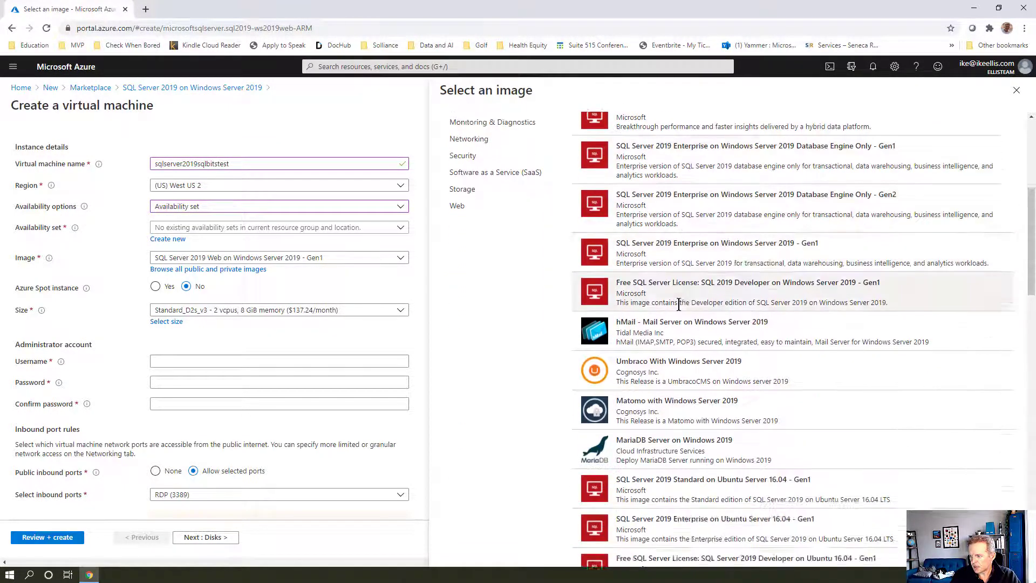
pyautogui.scroll(-12, 672, 335)
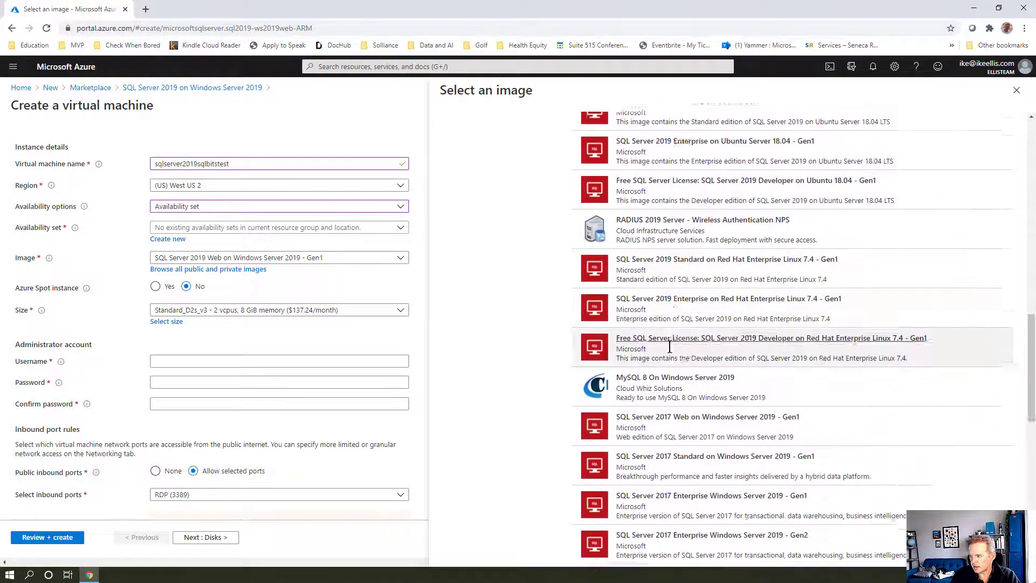
pyautogui.scroll(-10, 659, 359)
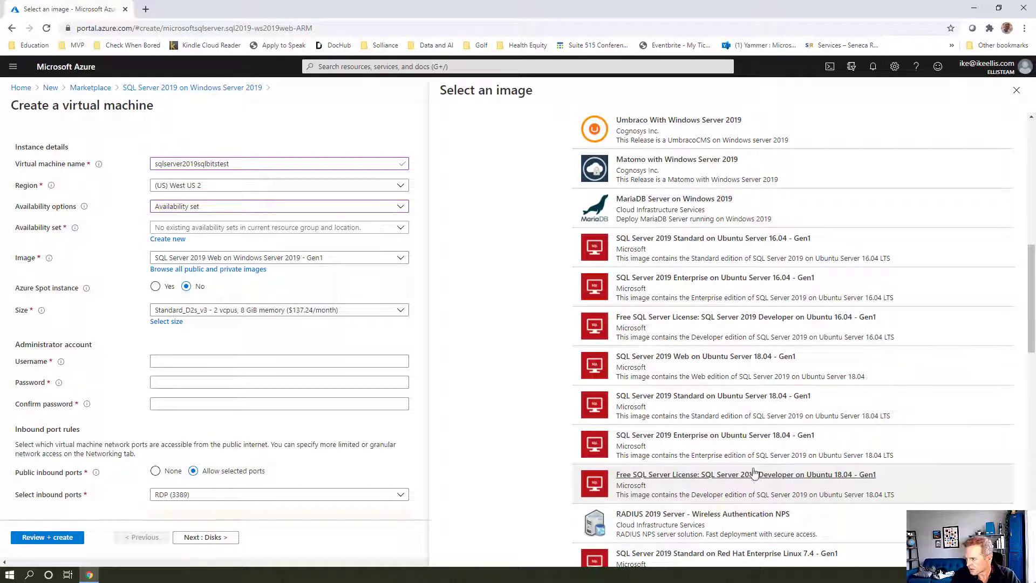
pyautogui.scroll(2, 699, 327)
pyautogui.scroll(3, 696, 323)
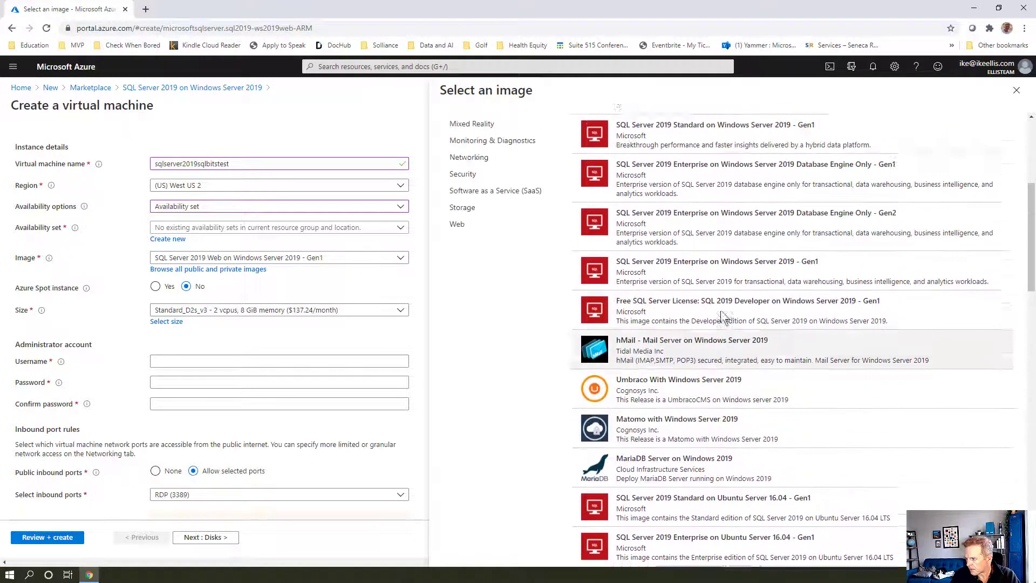
pyautogui.click(690, 317)
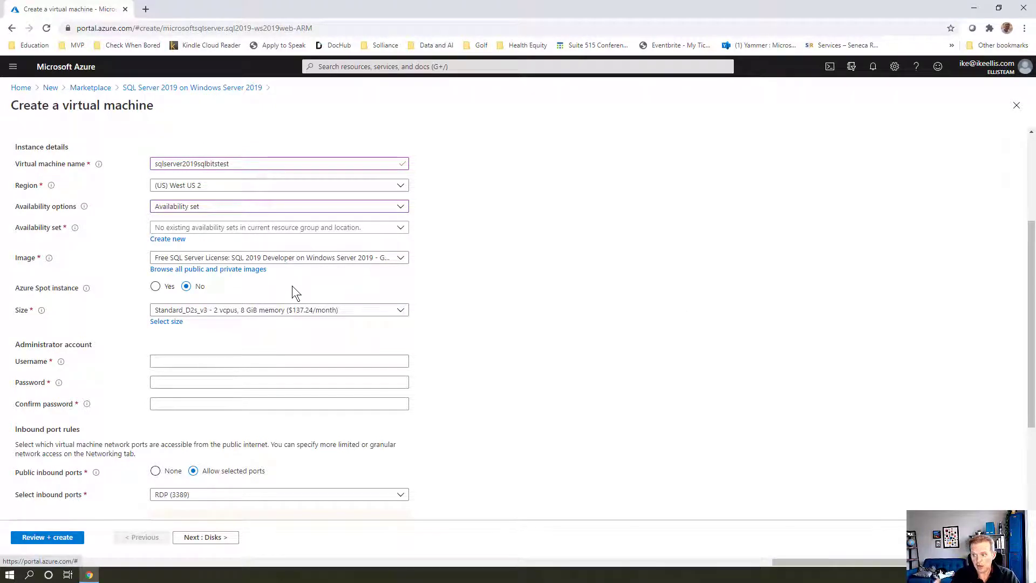
pyautogui.scroll(-2, 270, 289)
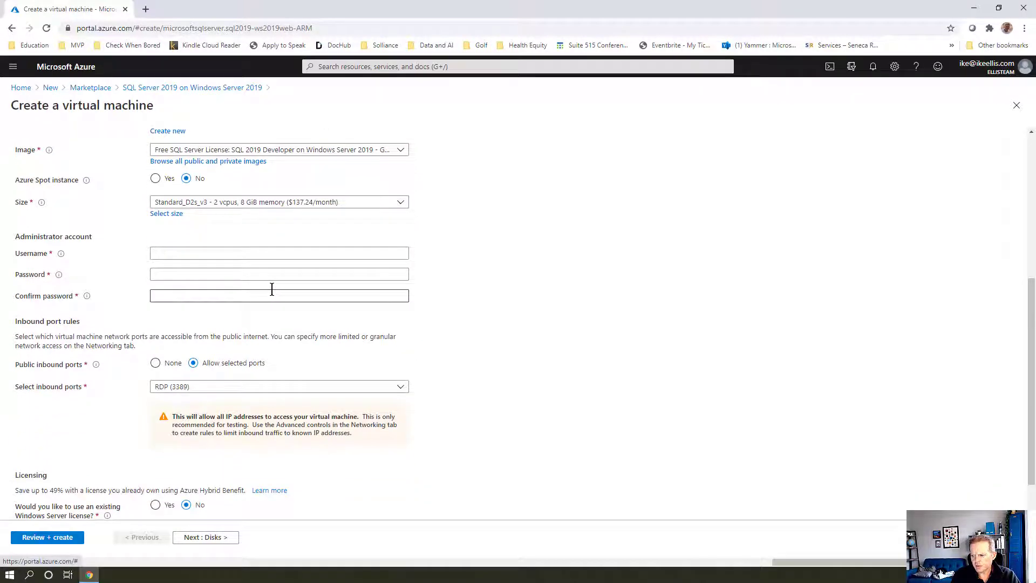
pyautogui.click(180, 215)
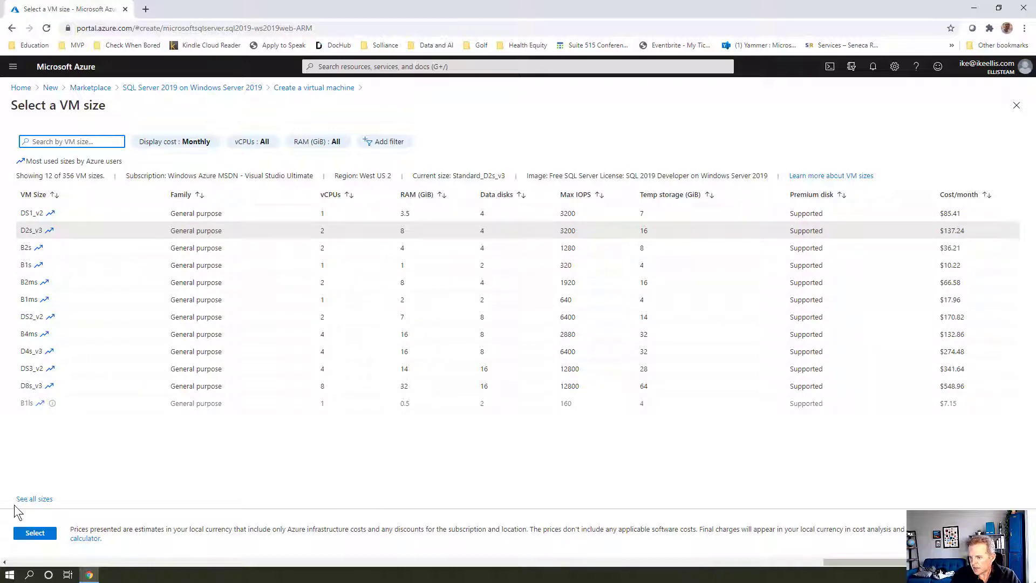
pyautogui.click(34, 498)
pyautogui.scroll(-12, 398, 386)
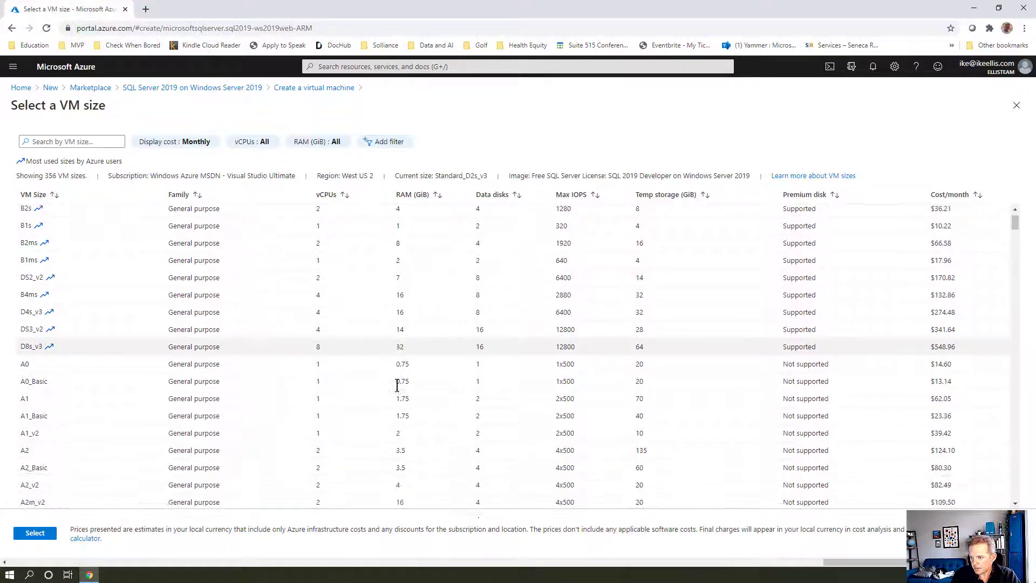
pyautogui.moveTo(1010, 254); pyautogui.dragTo(1001, 400)
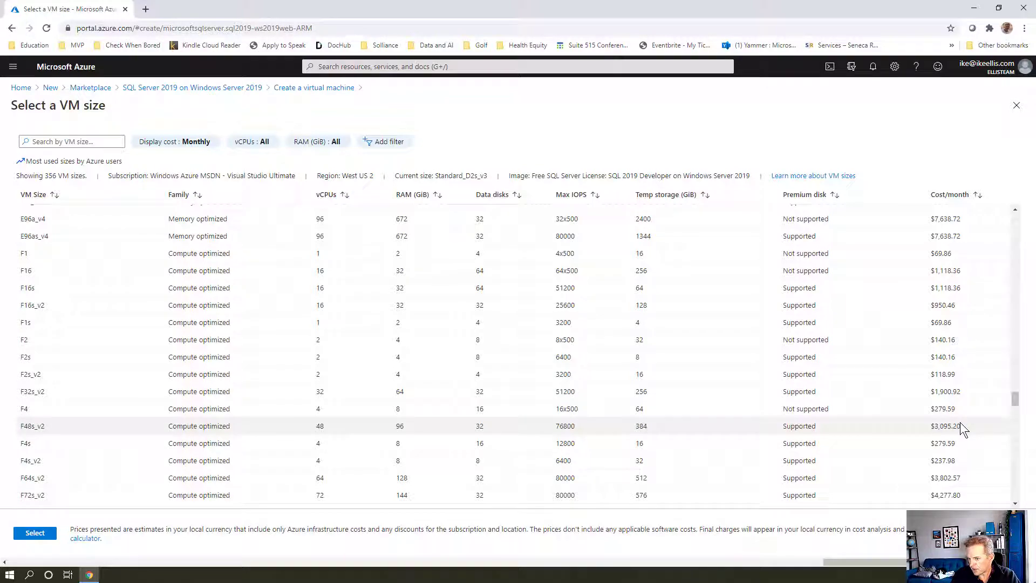
pyautogui.scroll(-5, 954, 313)
pyautogui.scroll(-15, 954, 313)
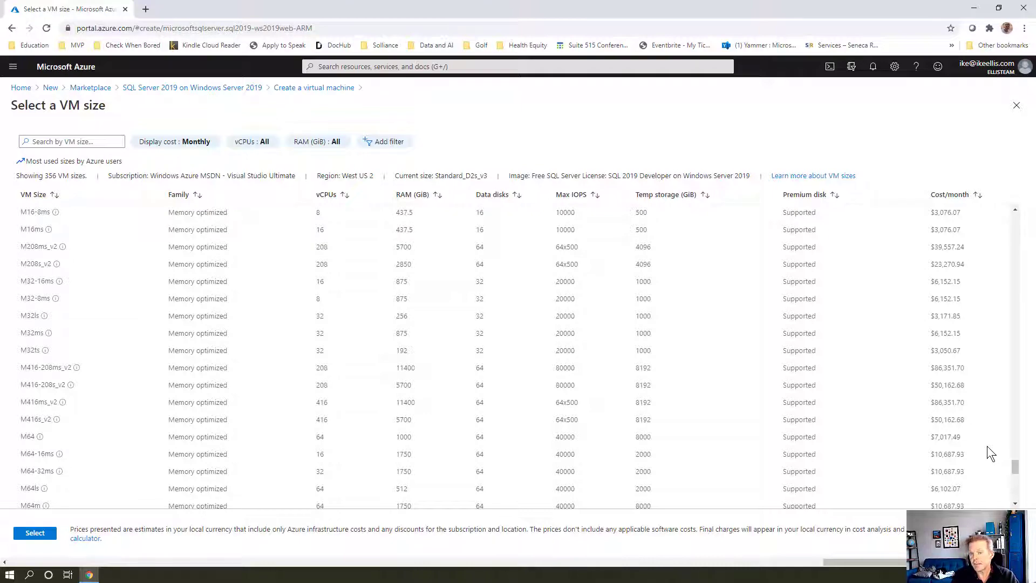
pyautogui.moveTo(1014, 468); pyautogui.dragTo(1001, 224)
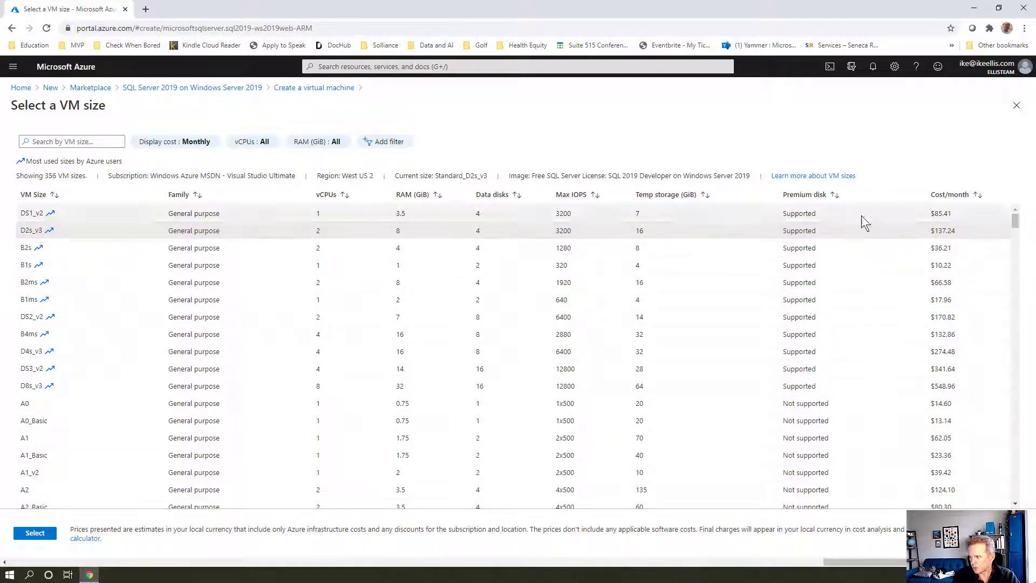
# Keep size Standard_D2s_v3 and enter the administrator username, password and password confirmation
pyautogui.click(35, 534)
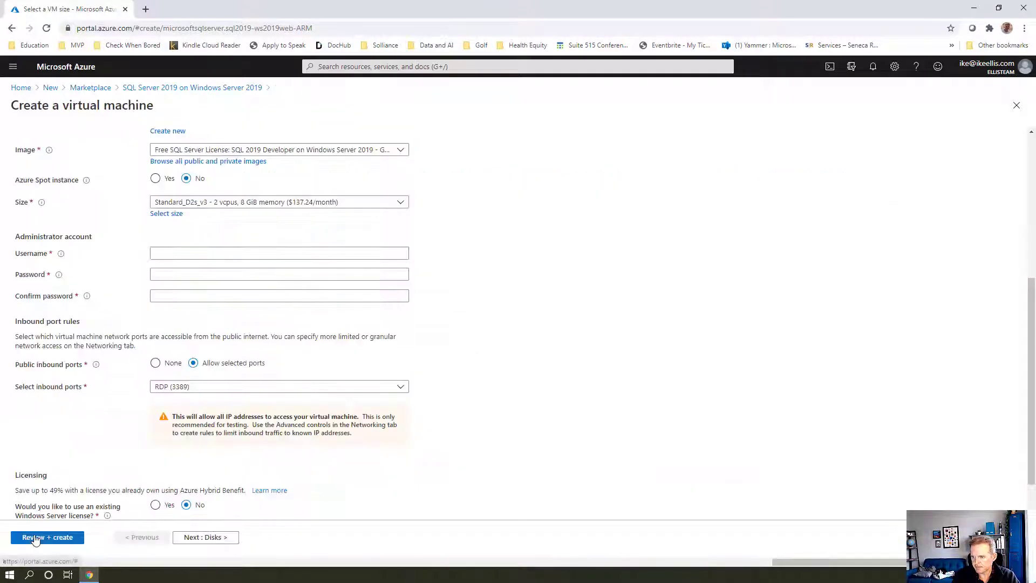
pyautogui.click(201, 254)
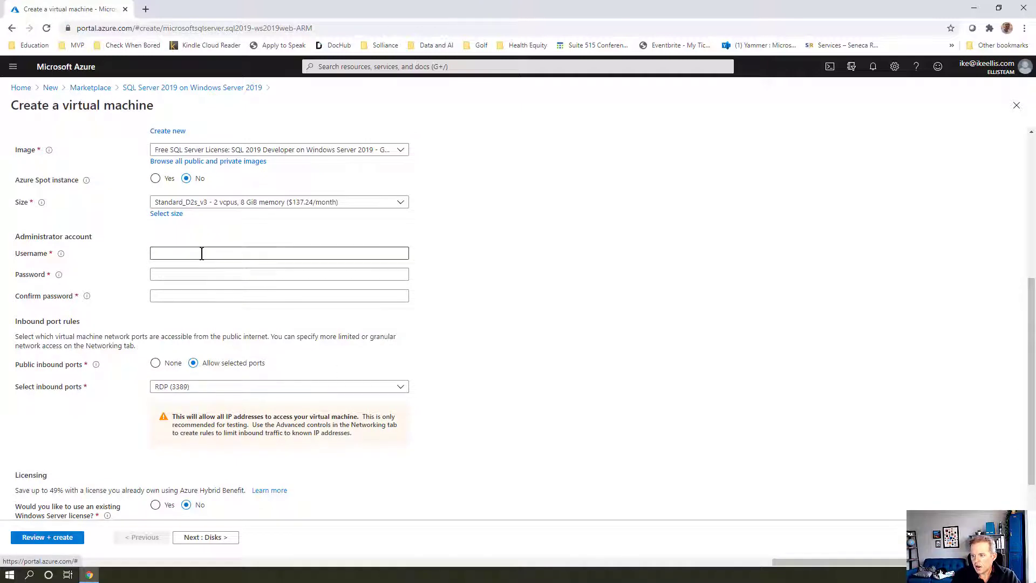
pyautogui.click(202, 254)
pyautogui.write('ike')
pyautogui.press('Tab')
pyautogui.write('••••••••••••••')
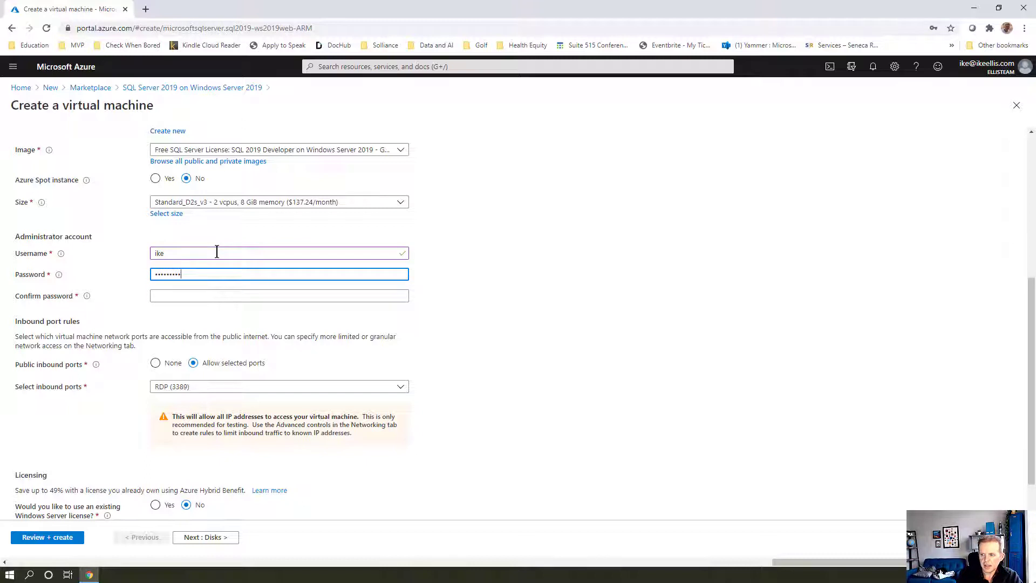
pyautogui.write('•••')
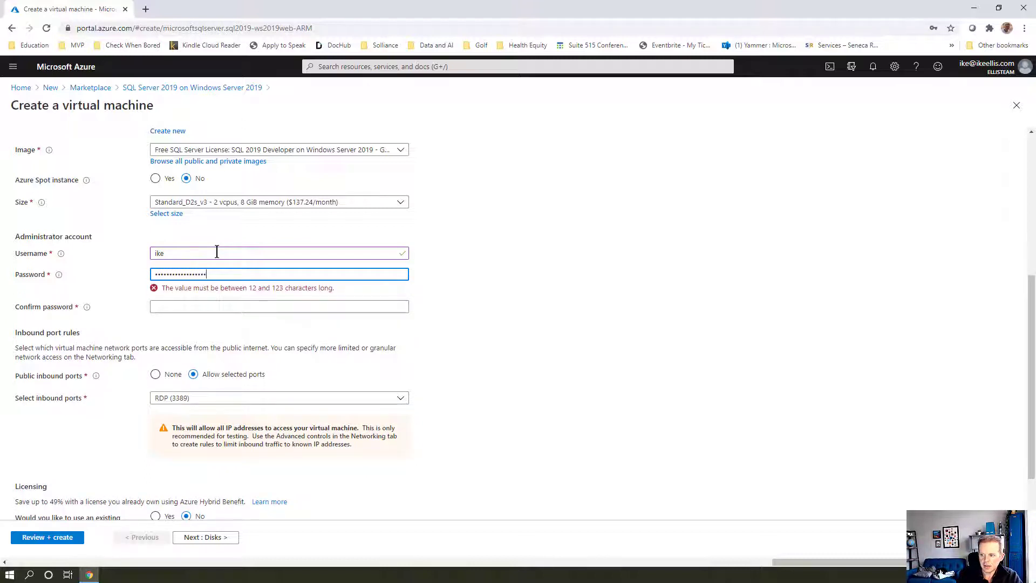
pyautogui.press('Tab')
pyautogui.write('••••••••••')
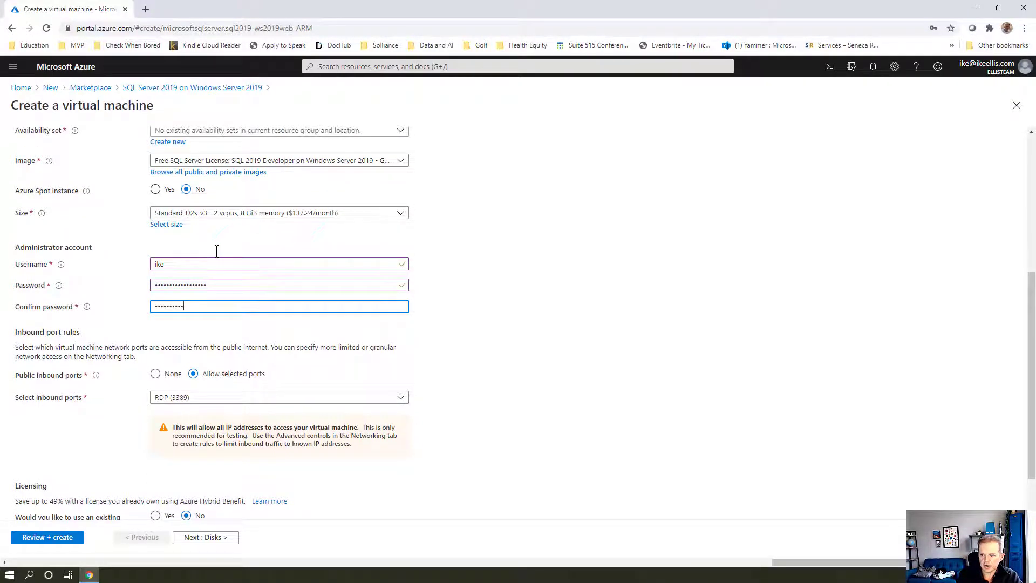
pyautogui.write('•••••••')
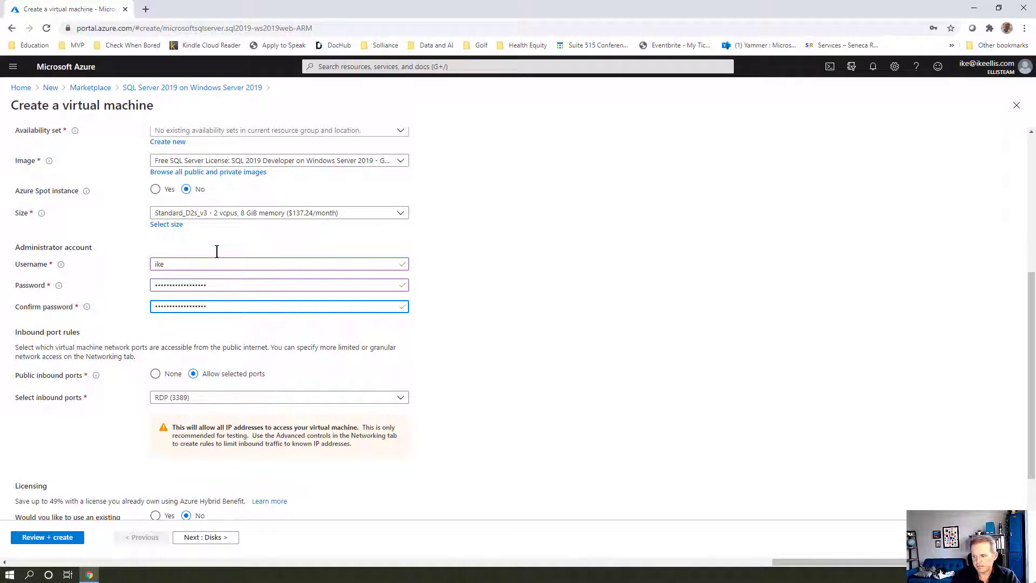
# Use an existing Windows Server license and confirm eligibility, dropping the cost to $70.08/month
pyautogui.scroll(-1, 217, 252)
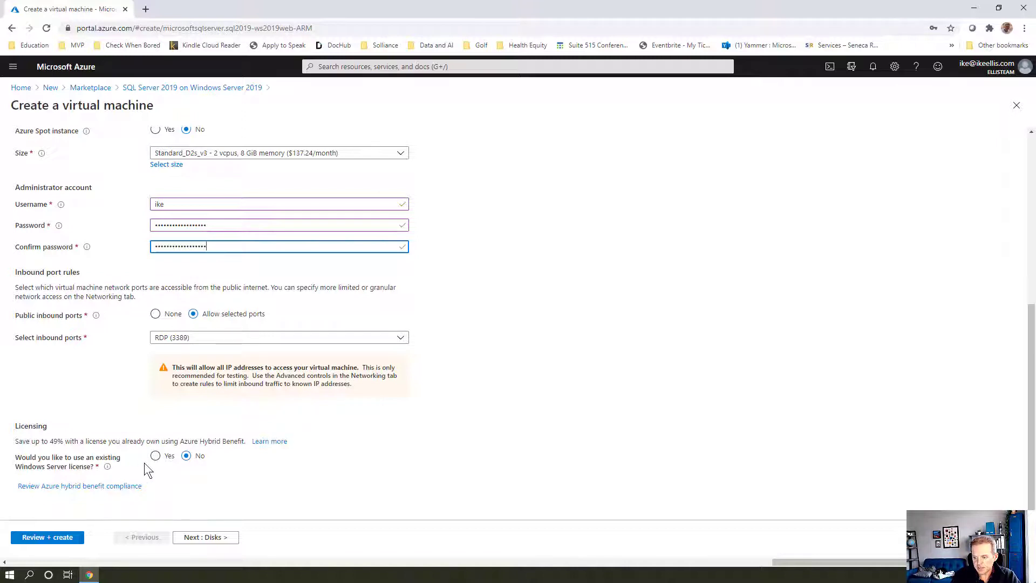
pyautogui.click(156, 456)
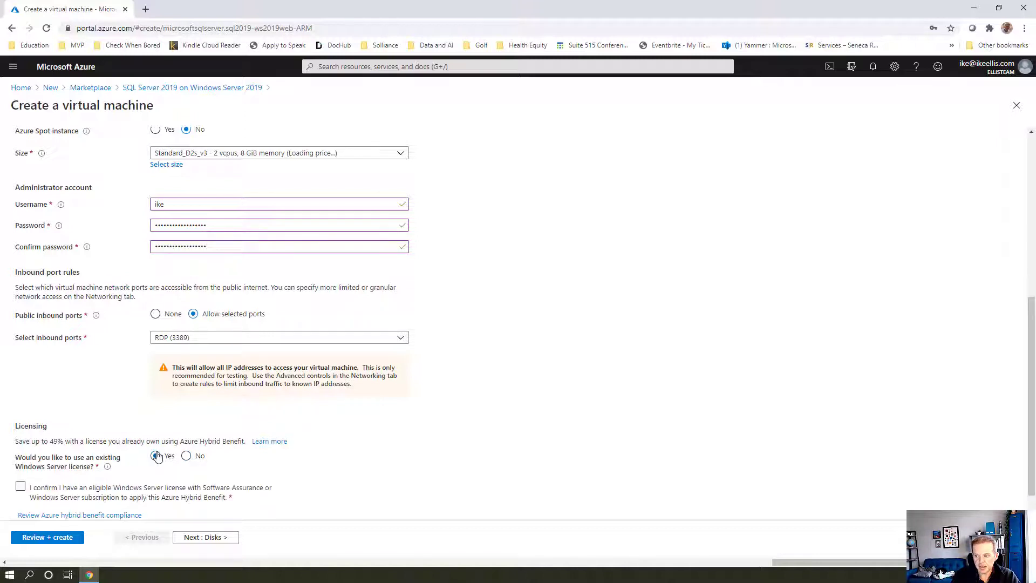
pyautogui.scroll(-1, 142, 408)
pyautogui.click(21, 467)
pyautogui.scroll(2, 224, 410)
pyautogui.scroll(4, 222, 384)
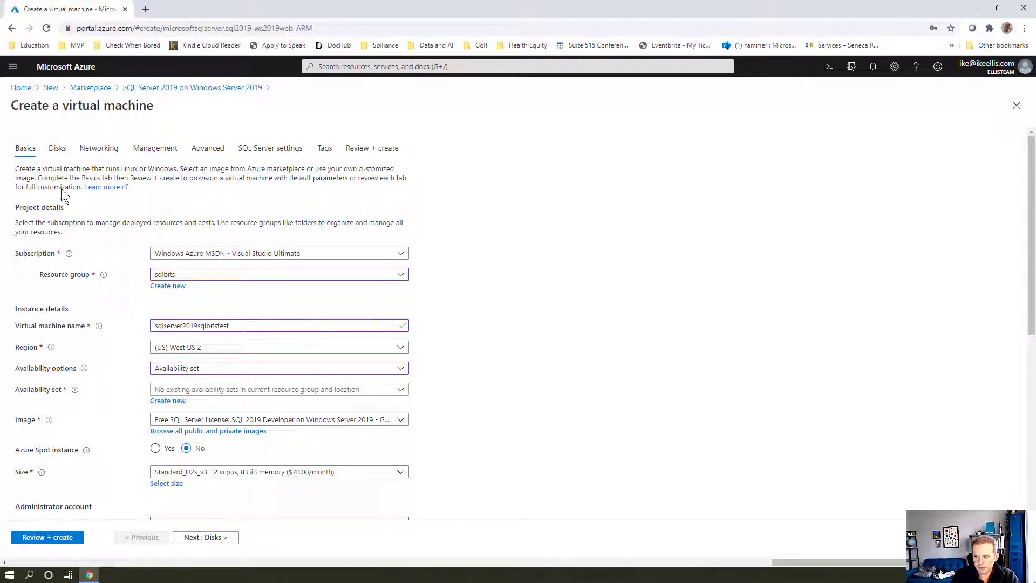
# On the Disks step, dismiss the password-save prompt and keep Premium SSD as OS disk type
pyautogui.click(54, 154)
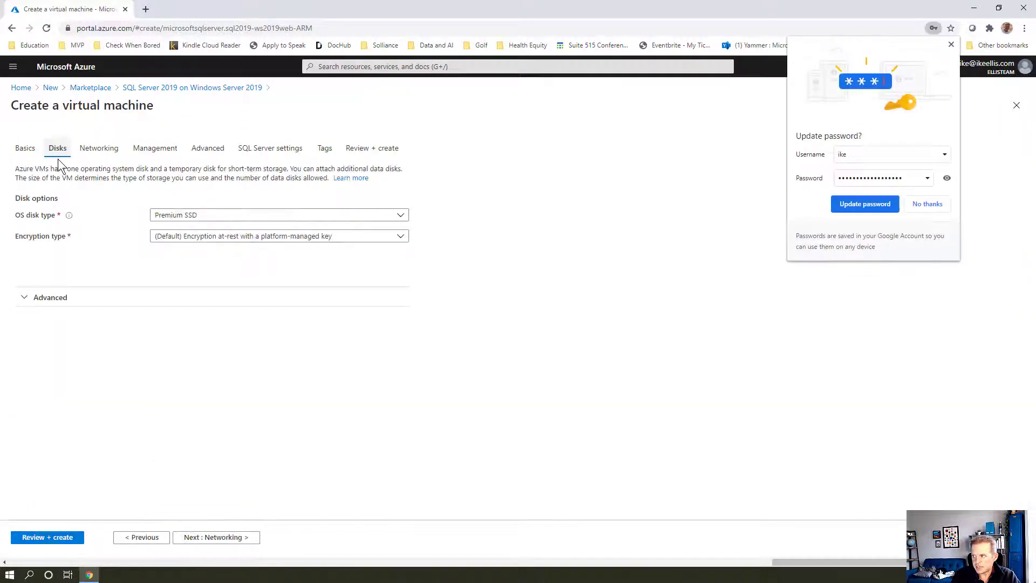
pyautogui.click(919, 207)
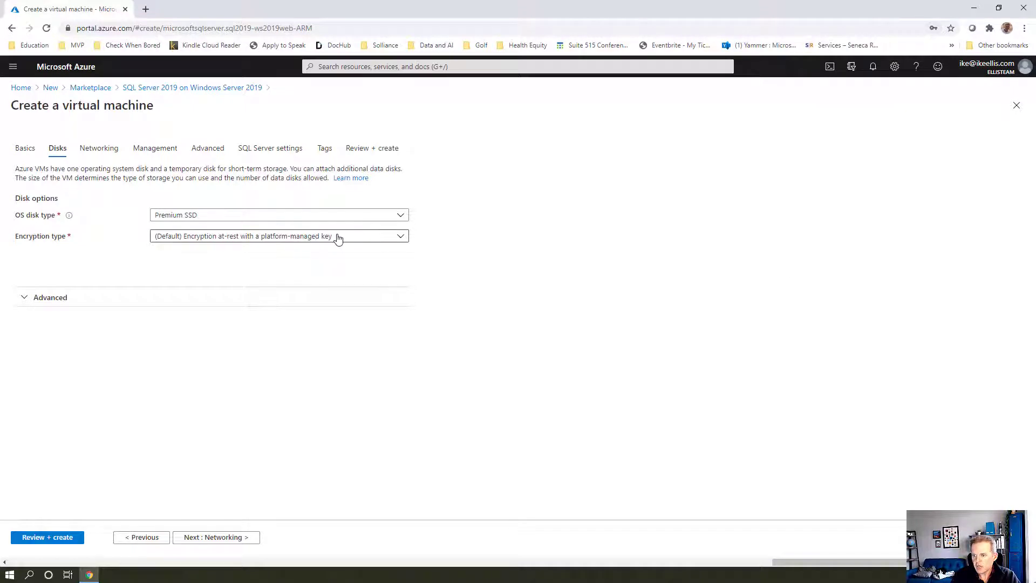
pyautogui.click(240, 216)
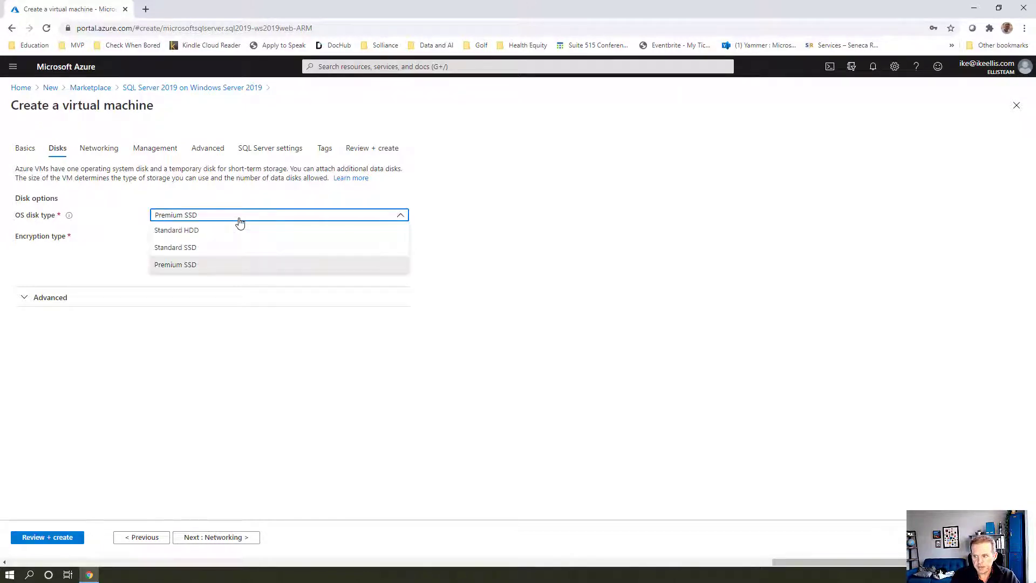
pyautogui.click(235, 267)
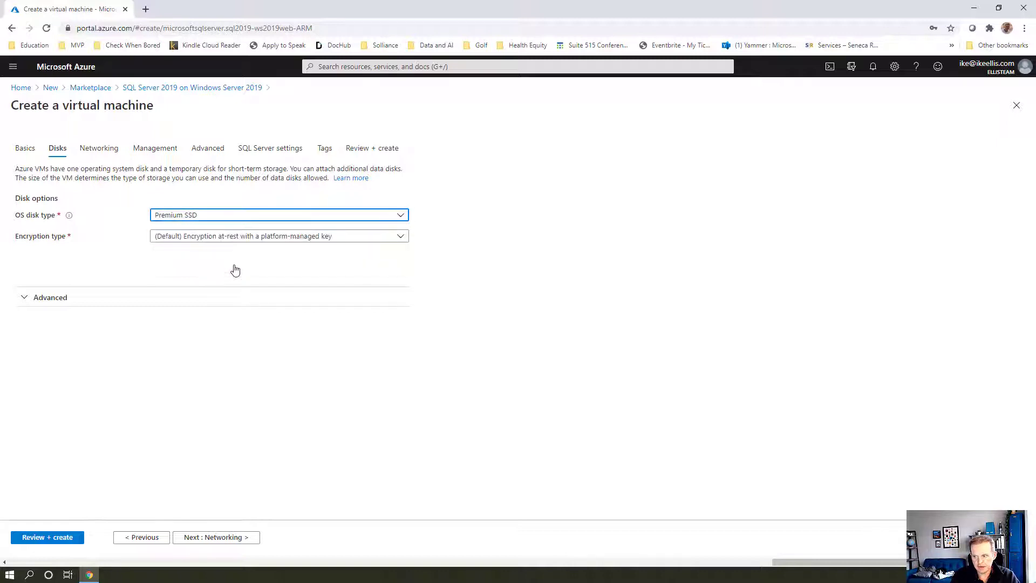
pyautogui.click(100, 149)
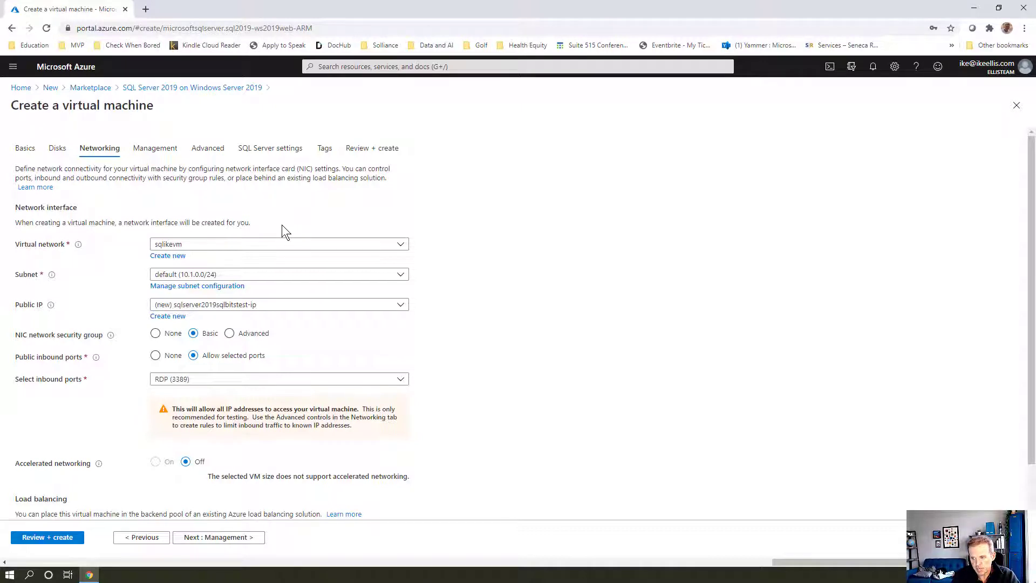
# Keep the new public IP '(new) sqlserver2019sqlbitstest-ip' on virtual network sqlikevm, default subnet
pyautogui.click(286, 305)
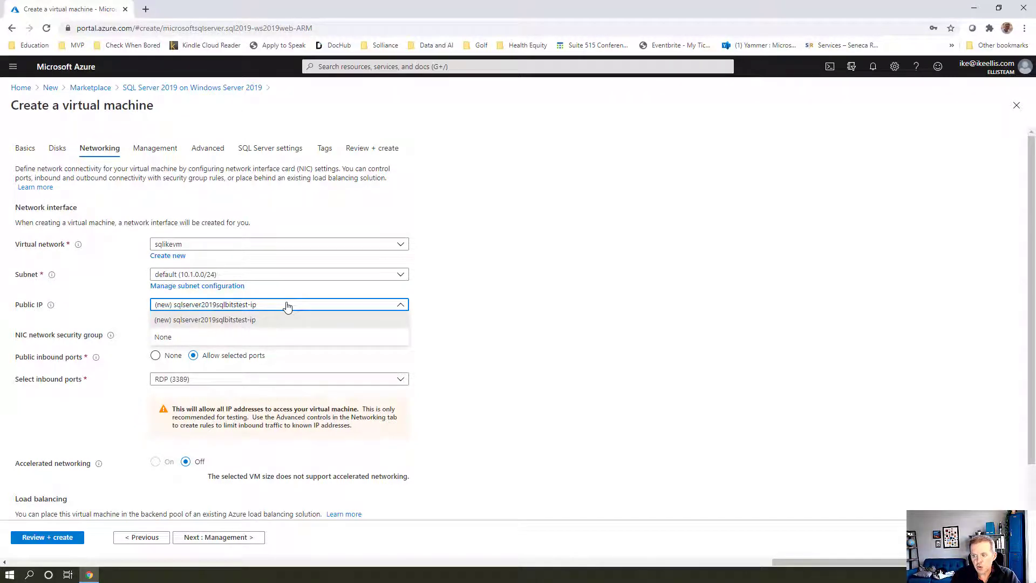
pyautogui.click(287, 307)
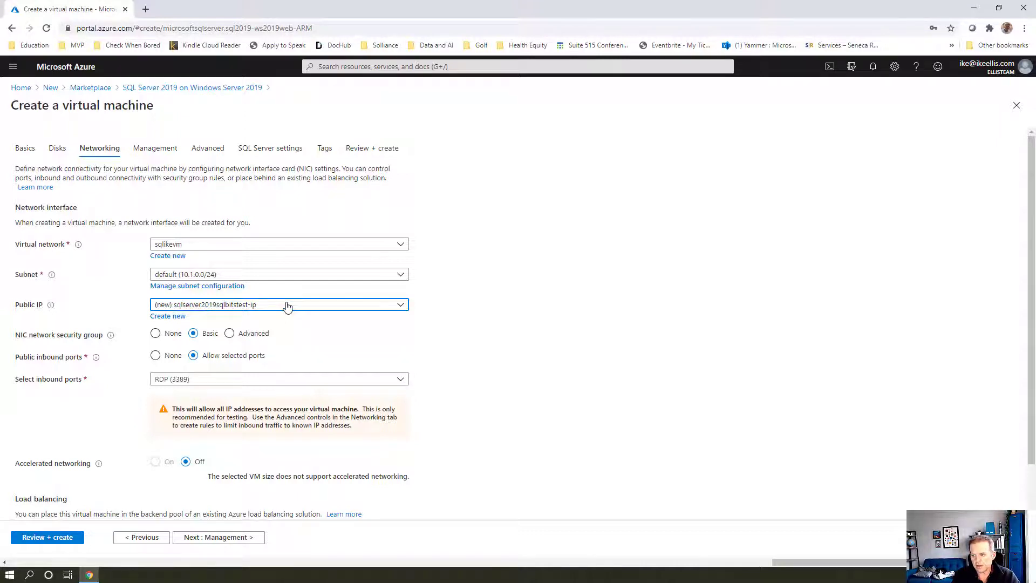
pyautogui.scroll(-1, 283, 367)
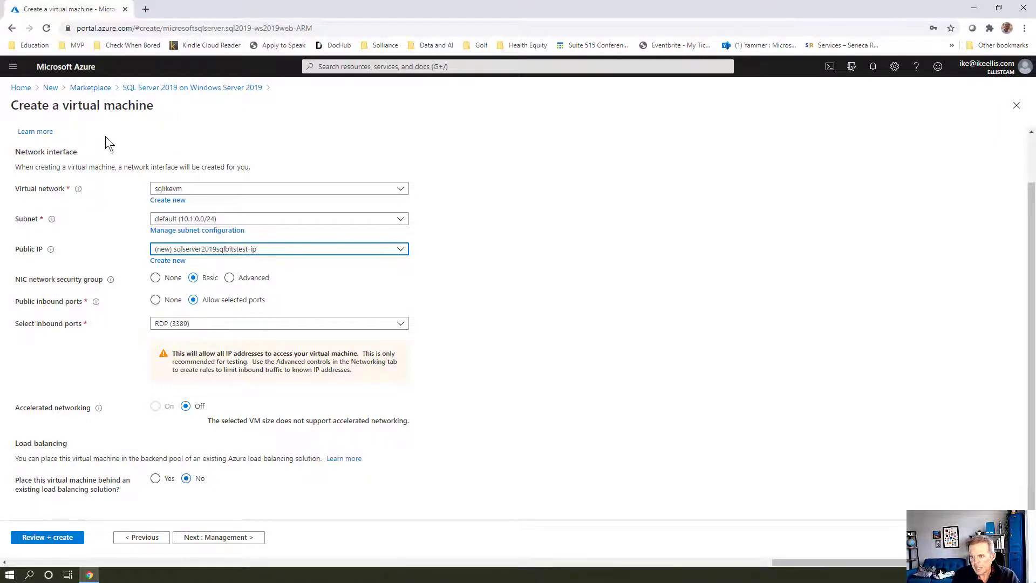
pyautogui.scroll(2, 105, 137)
pyautogui.click(152, 148)
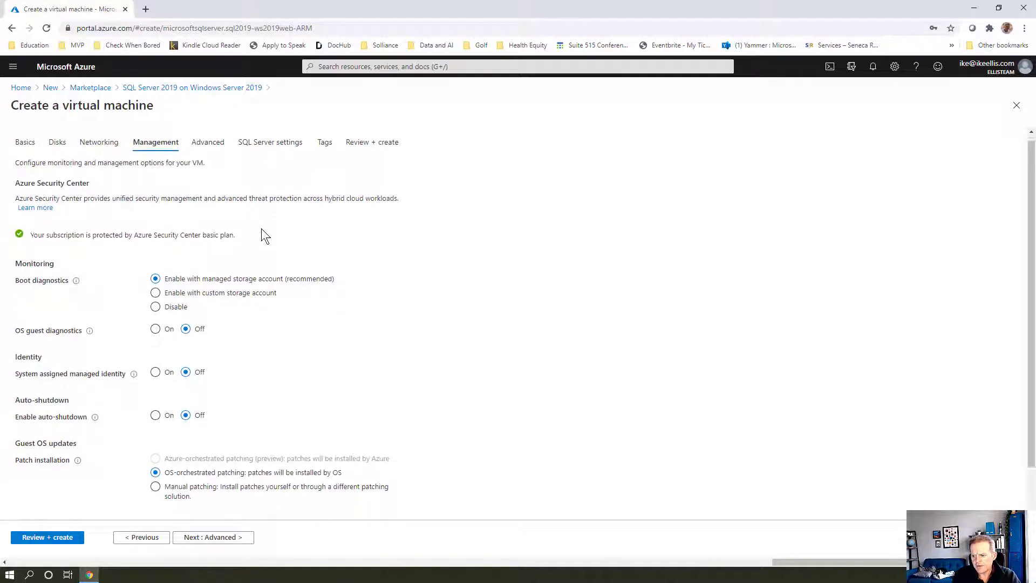
pyautogui.scroll(-1, 262, 233)
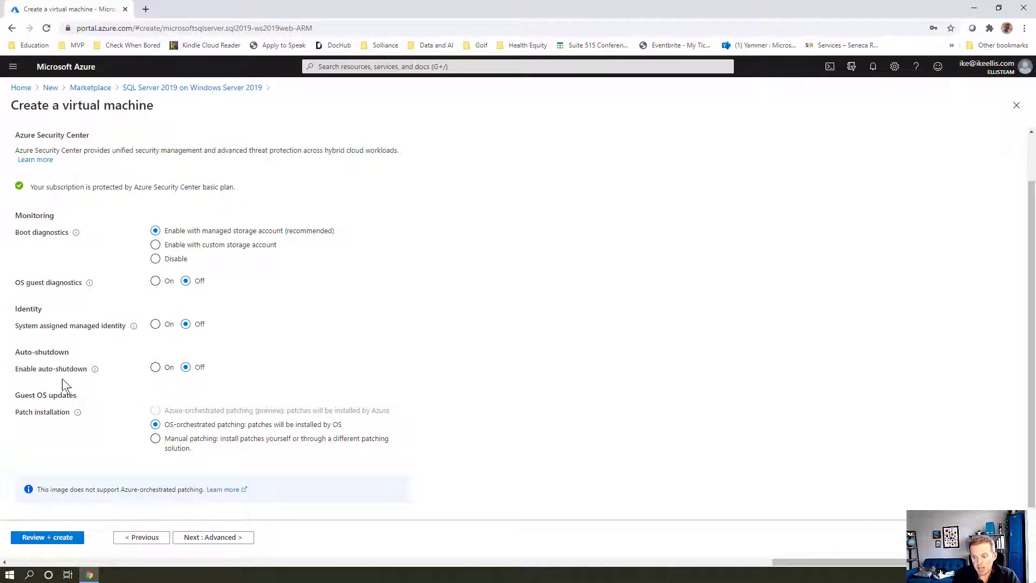
pyautogui.moveTo(97, 376)
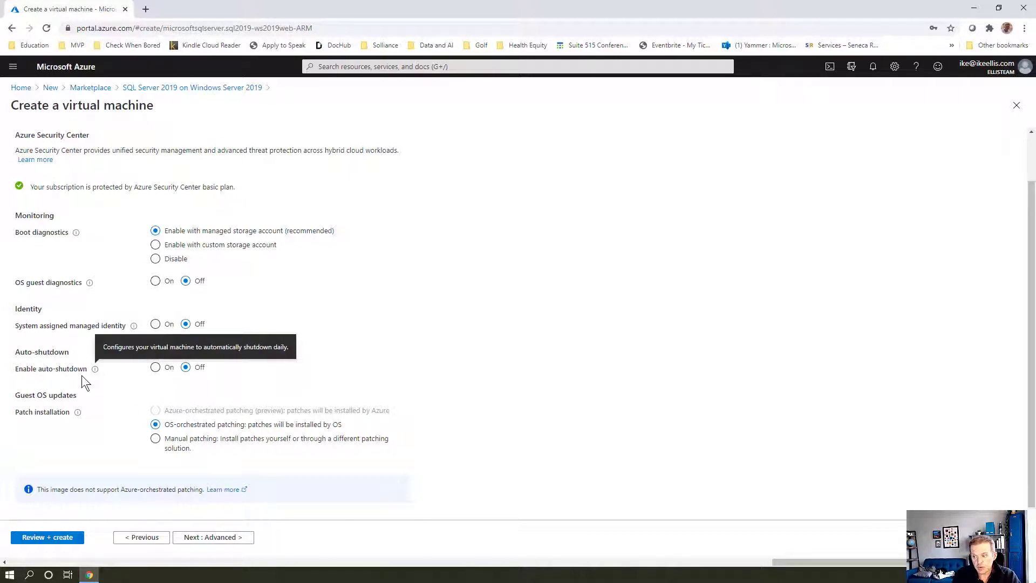
pyautogui.click(155, 368)
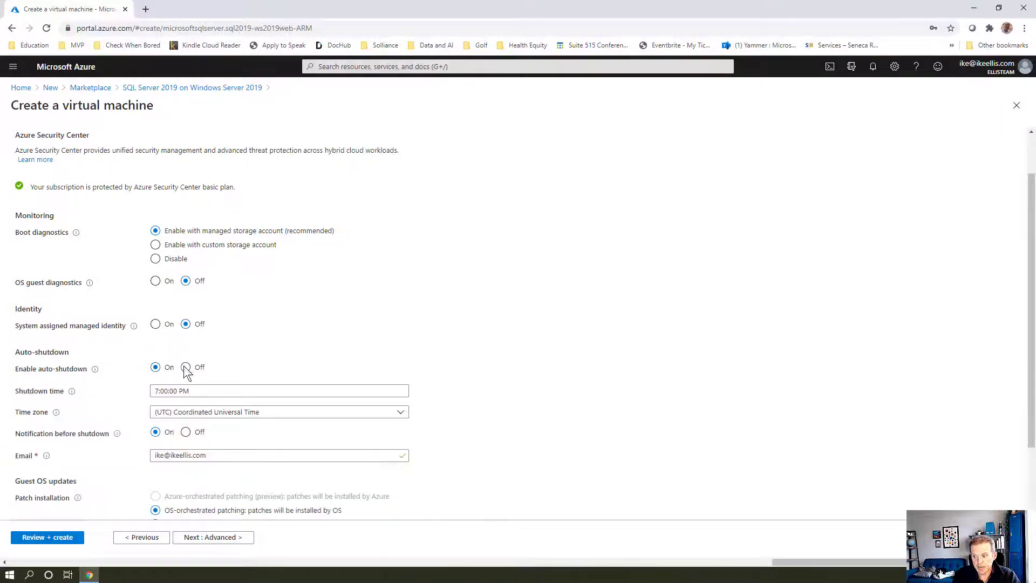
pyautogui.click(186, 368)
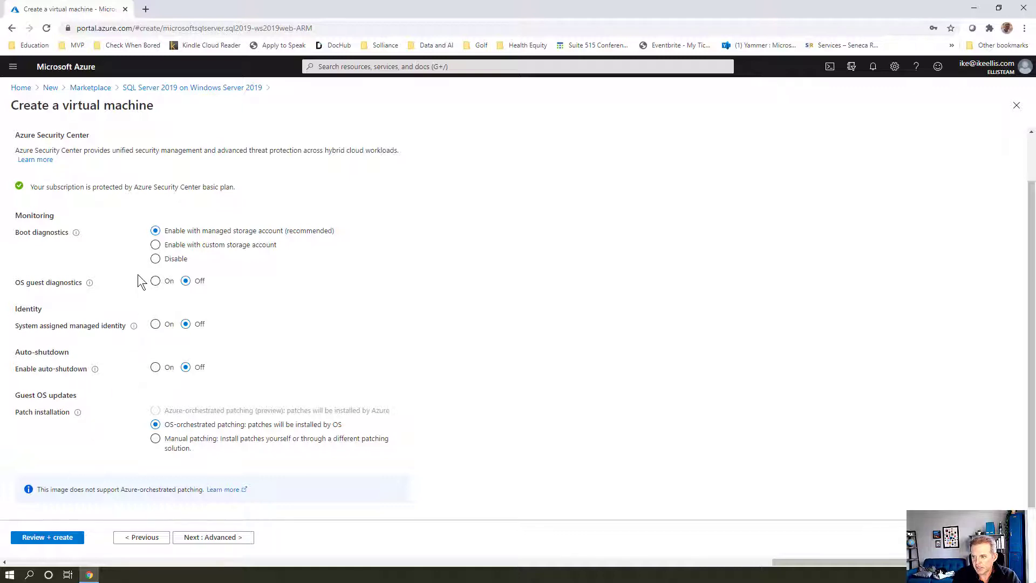
pyautogui.scroll(1, 137, 274)
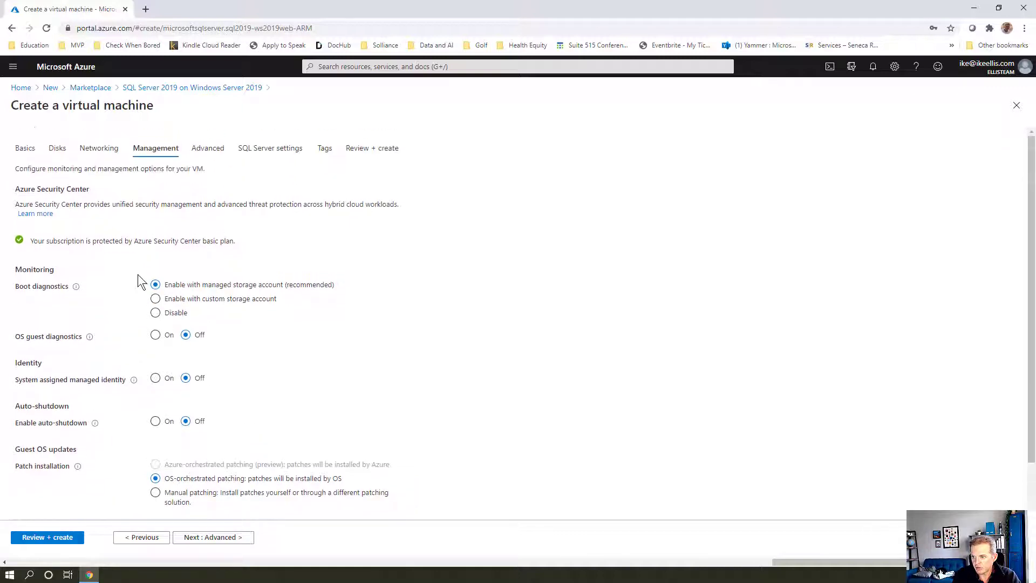
# Review the Advanced settings, then go to SQL Server settings showing private connectivity on port 1433
pyautogui.click(200, 146)
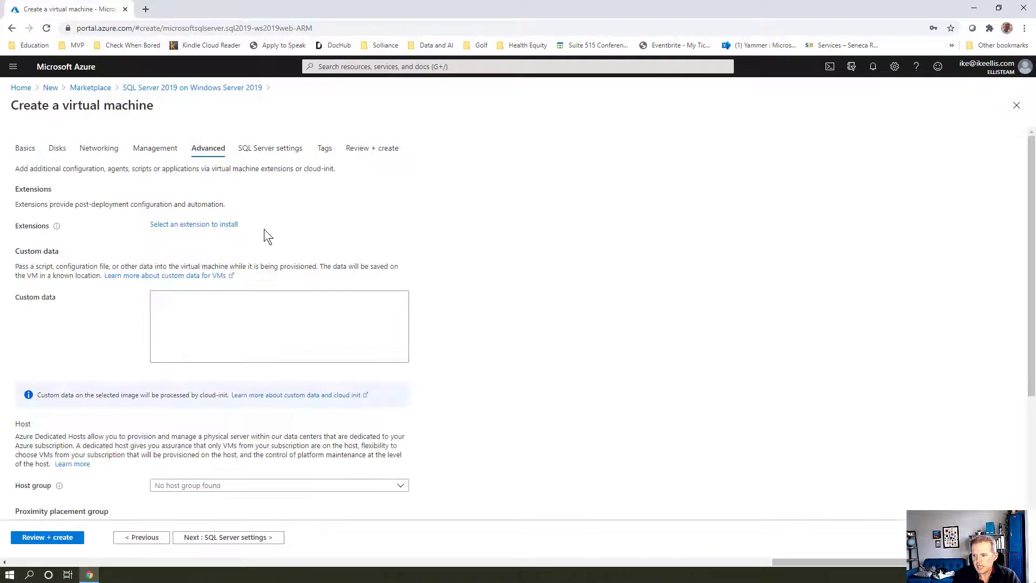
pyautogui.scroll(-3, 264, 229)
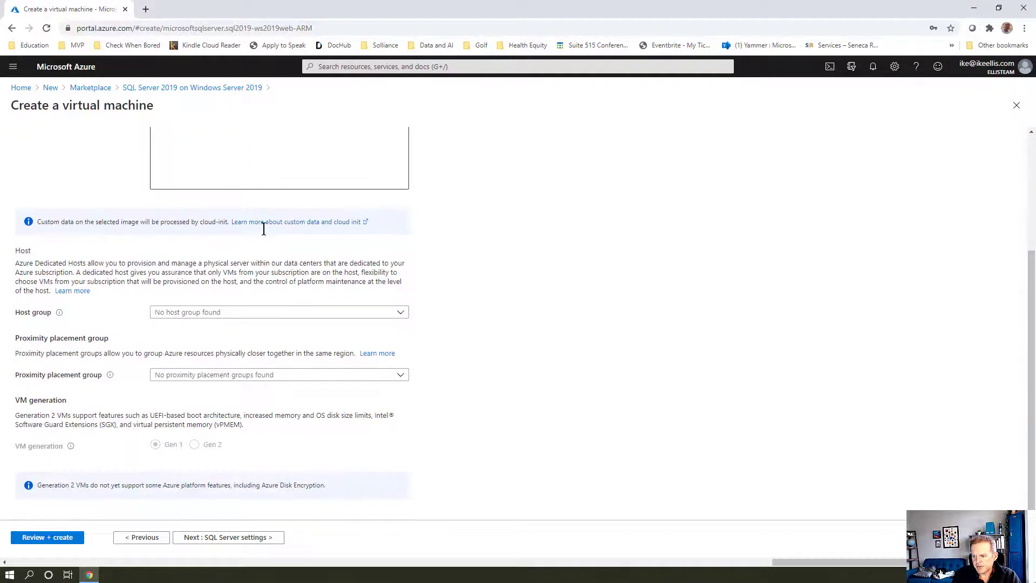
pyautogui.scroll(3, 264, 229)
pyautogui.click(249, 160)
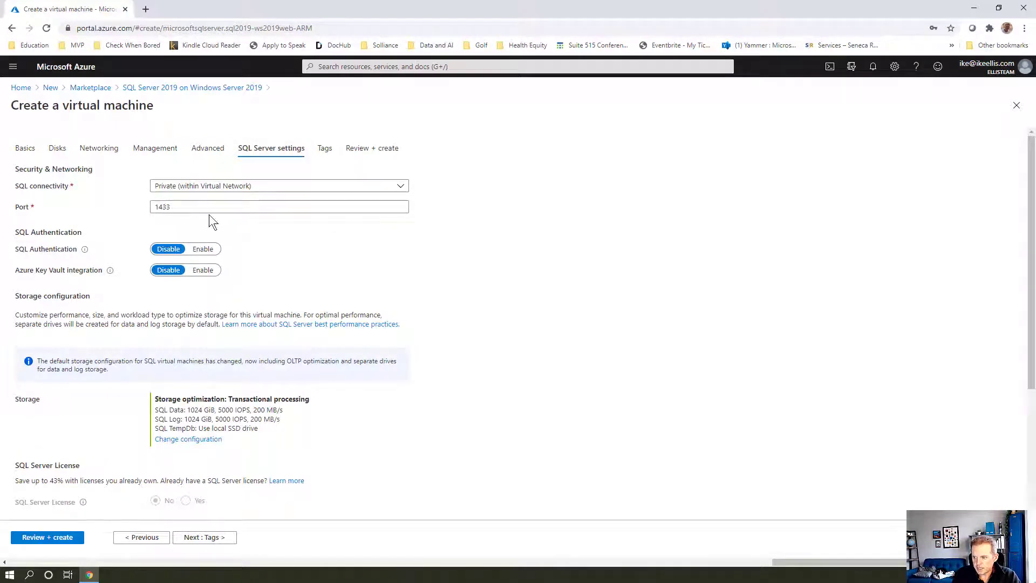
# Enable SQL Authentication with a login name and password, and bring up the storage configuration
pyautogui.click(204, 249)
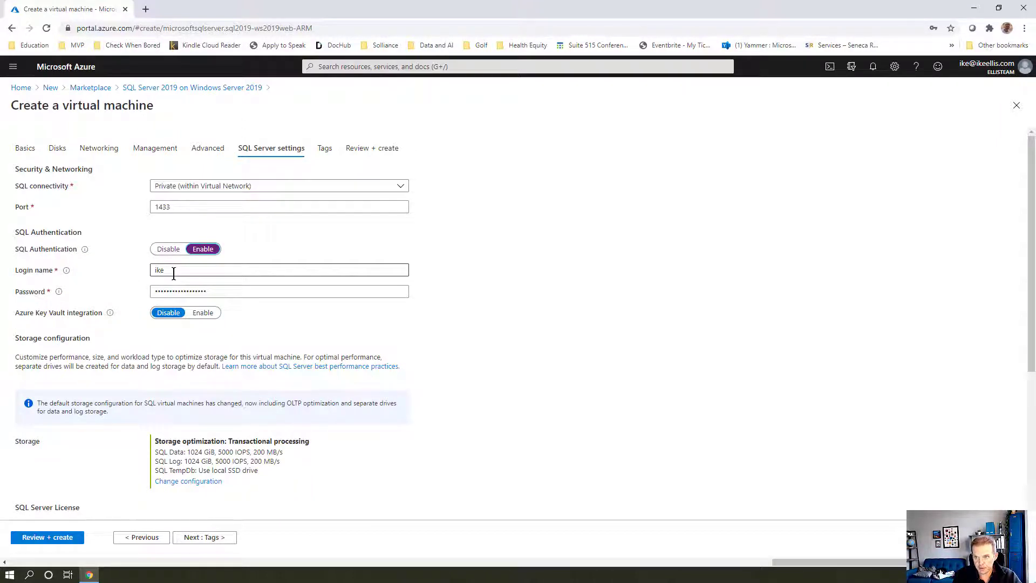
pyautogui.scroll(-2, 173, 273)
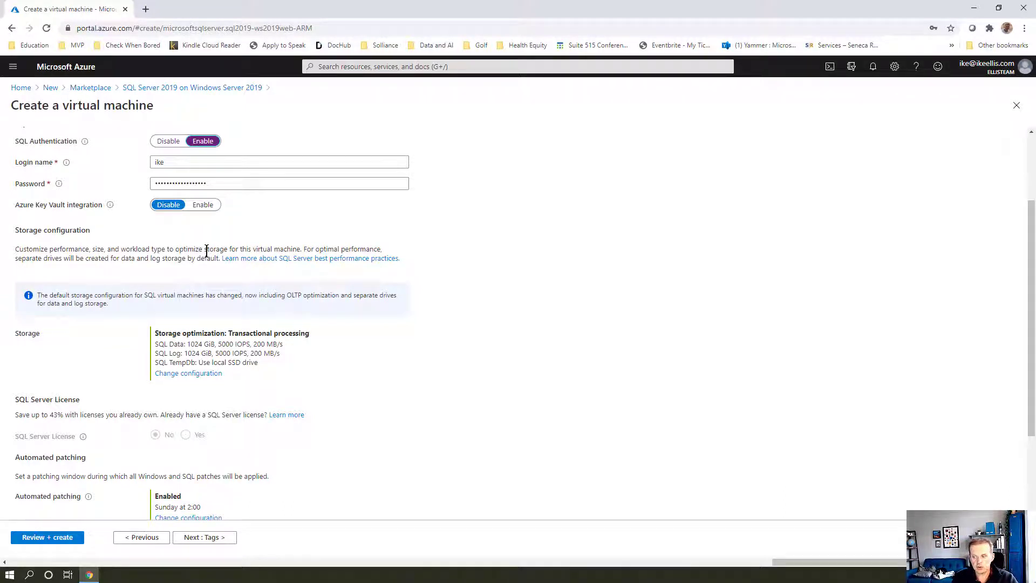
pyautogui.scroll(-2, 207, 251)
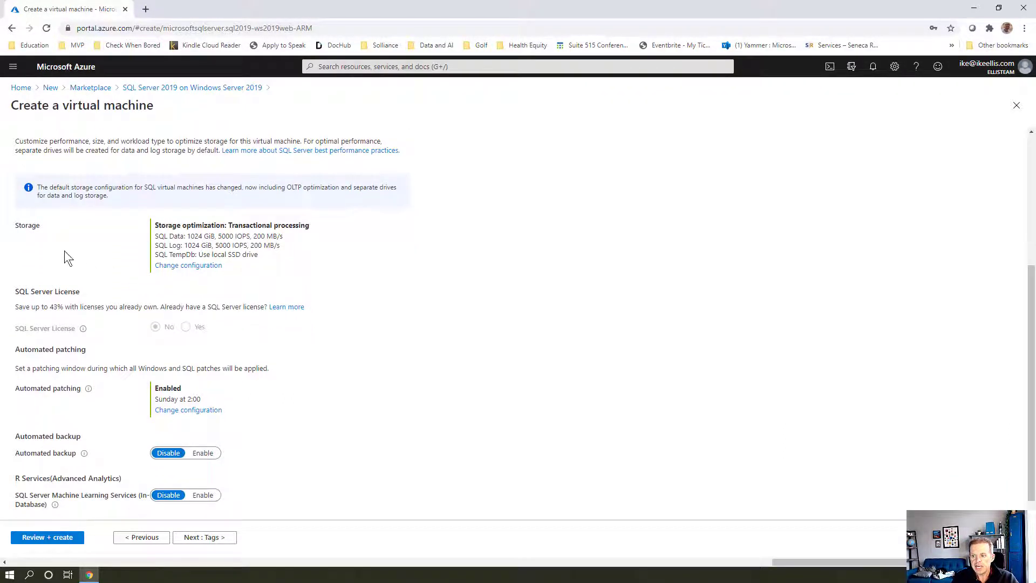
pyautogui.click(178, 268)
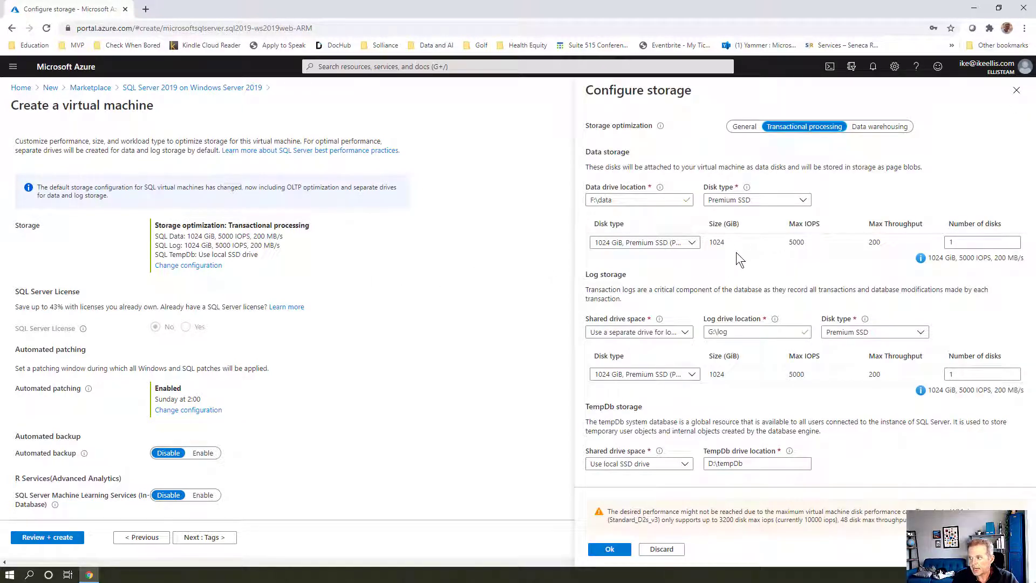
# Keep Premium SSD for both the data and log disks and apply the storage configuration
pyautogui.click(726, 204)
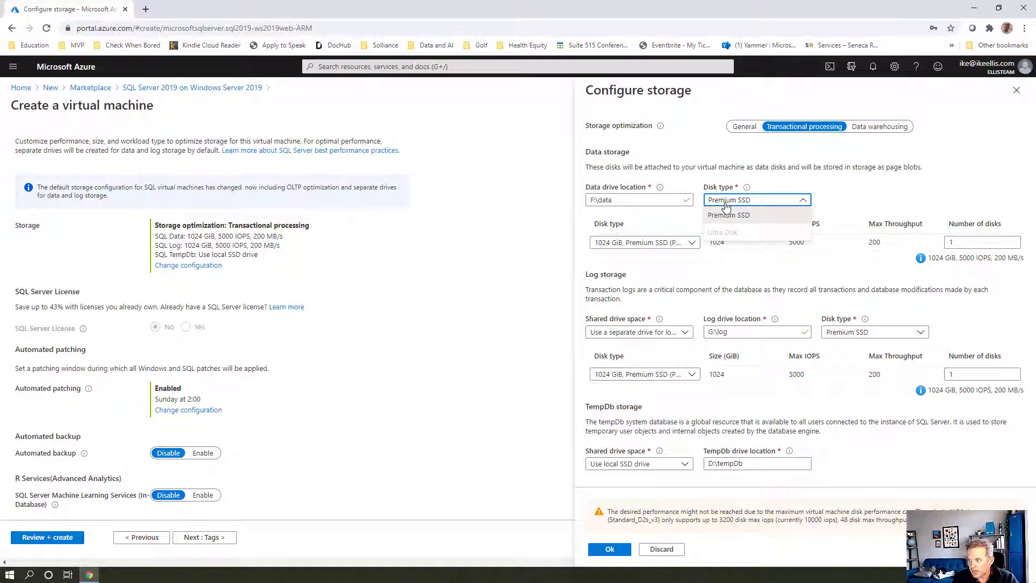
pyautogui.click(728, 214)
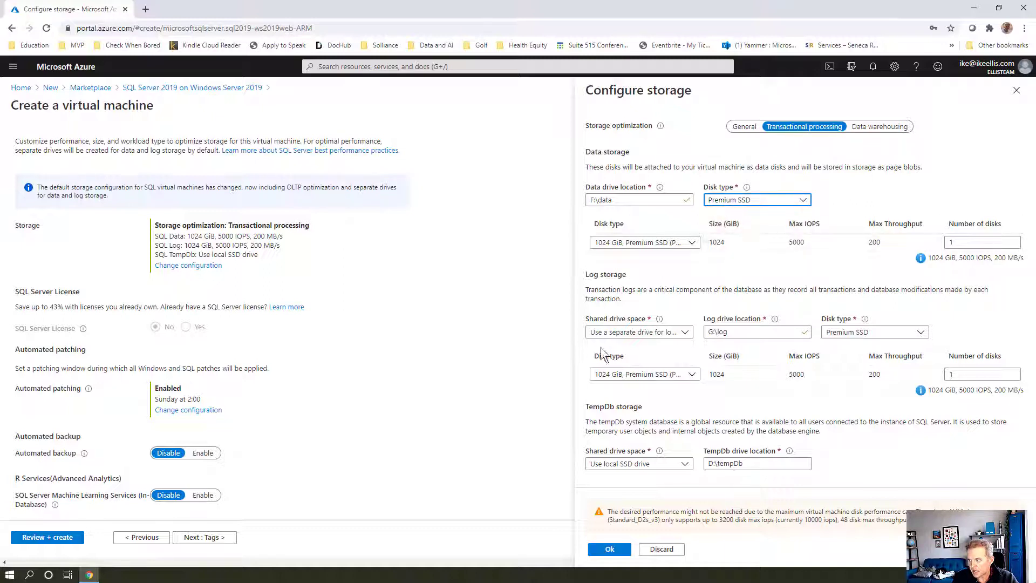
pyautogui.click(848, 330)
pyautogui.click(848, 330)
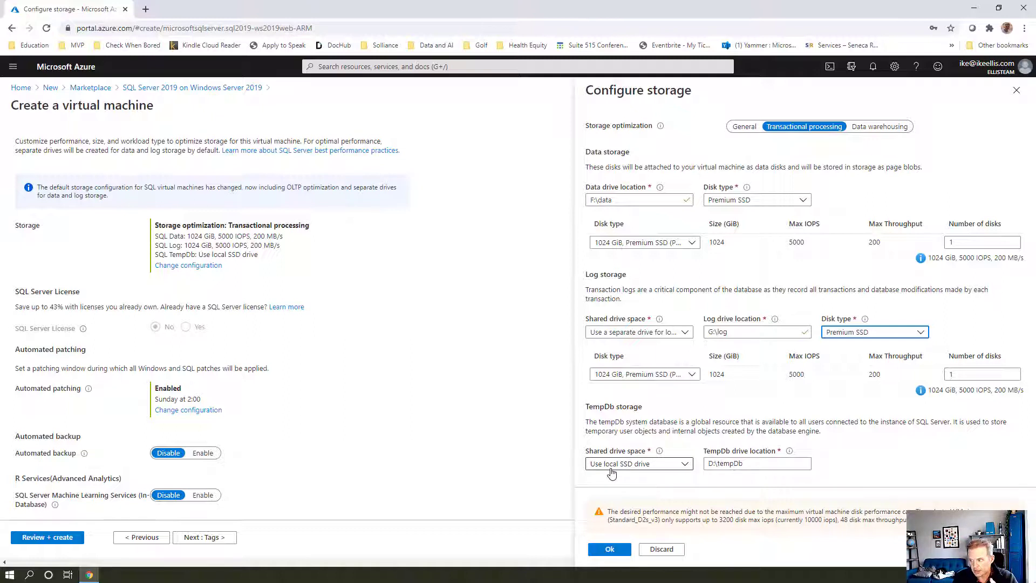
pyautogui.click(610, 549)
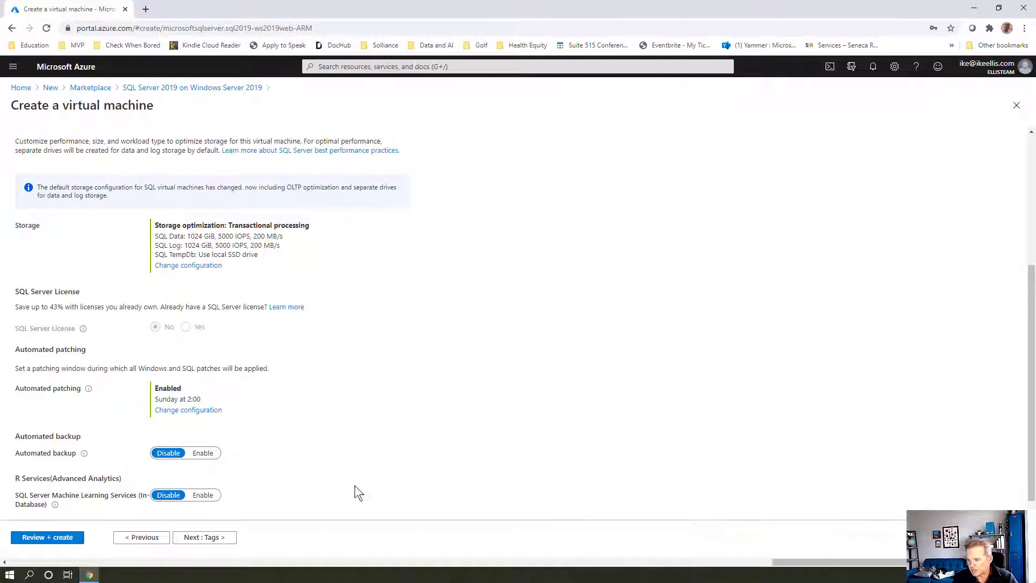
# Go to the Tags step of the VM wizard, leaving no tags added
pyautogui.scroll(-1, 277, 444)
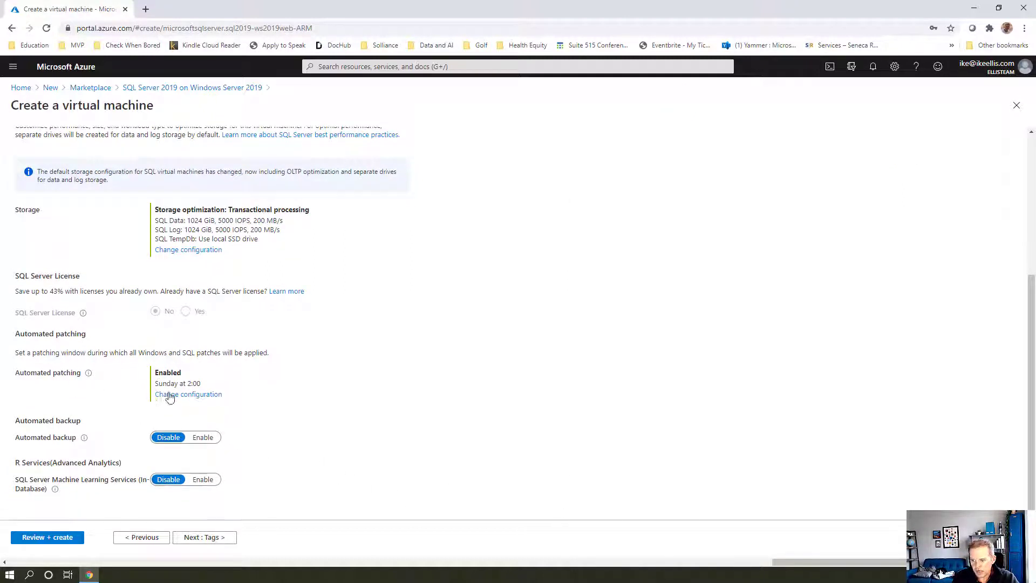
pyautogui.scroll(3, 135, 443)
pyautogui.scroll(3, 138, 441)
pyautogui.click(324, 149)
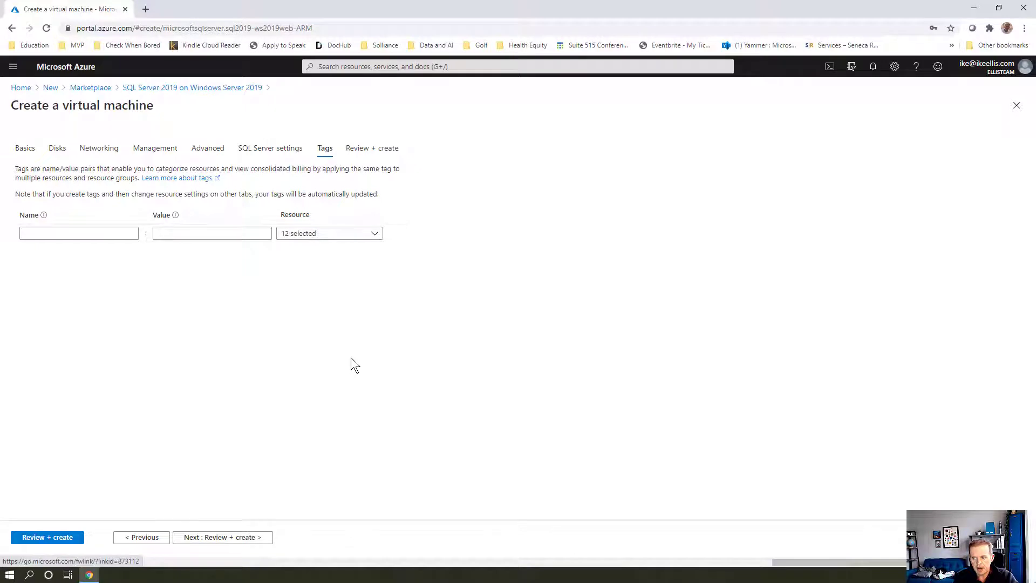
# Set Availability options to 'No infrastructure redundancy required' and rerun Review + create validation
pyautogui.click(371, 152)
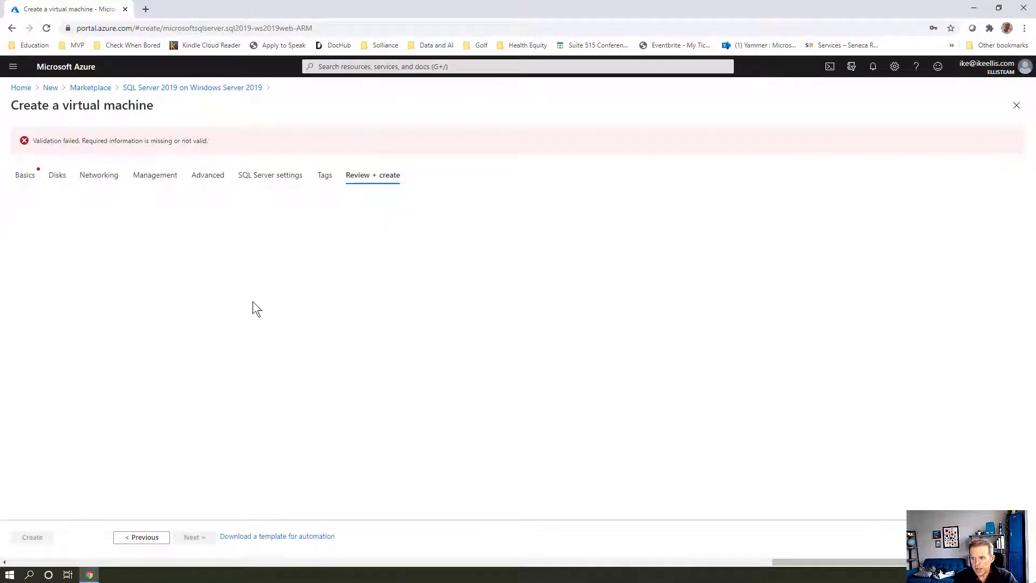
pyautogui.click(43, 181)
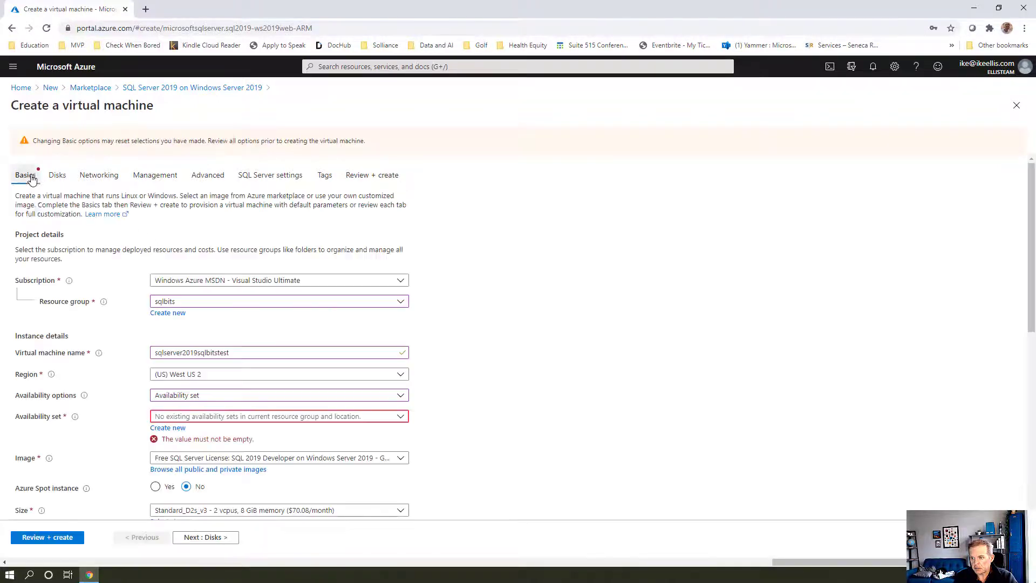
pyautogui.click(213, 397)
pyautogui.click(216, 410)
pyautogui.click(360, 175)
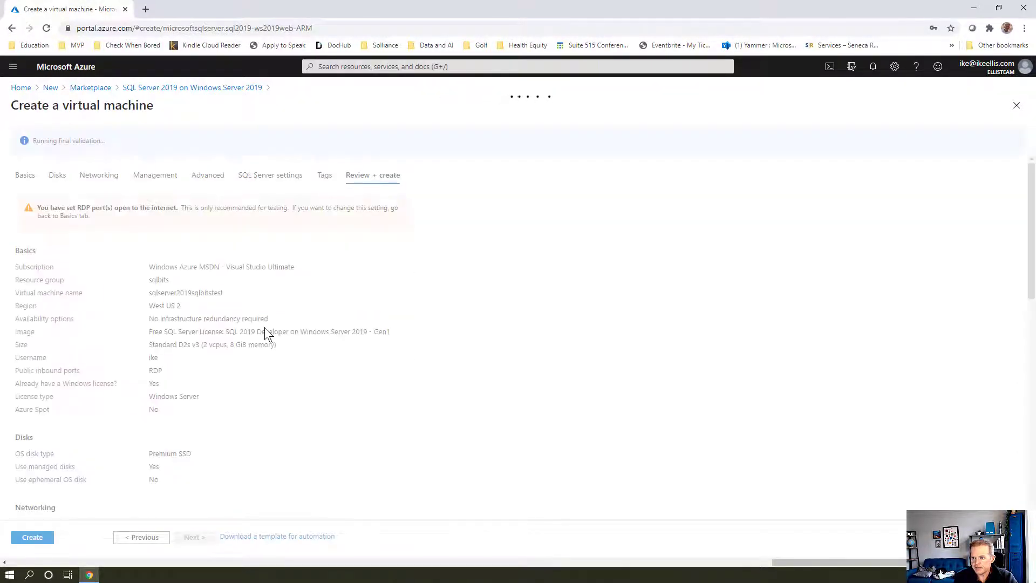
pyautogui.scroll(-7, 296, 357)
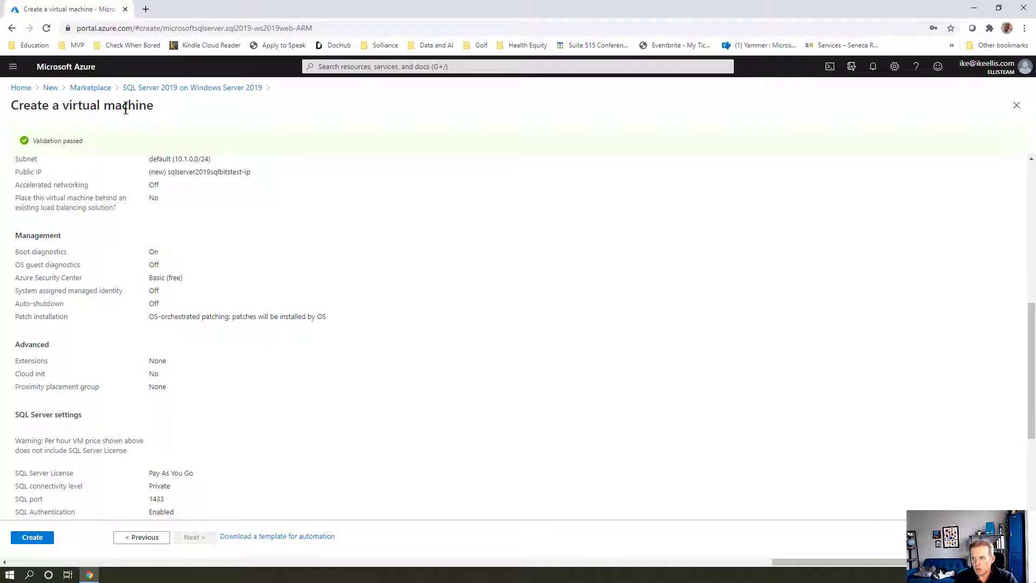
# Open the sqlserverikevm virtual machine from All resources and choose to connect via RDP on port 3389
pyautogui.click(20, 89)
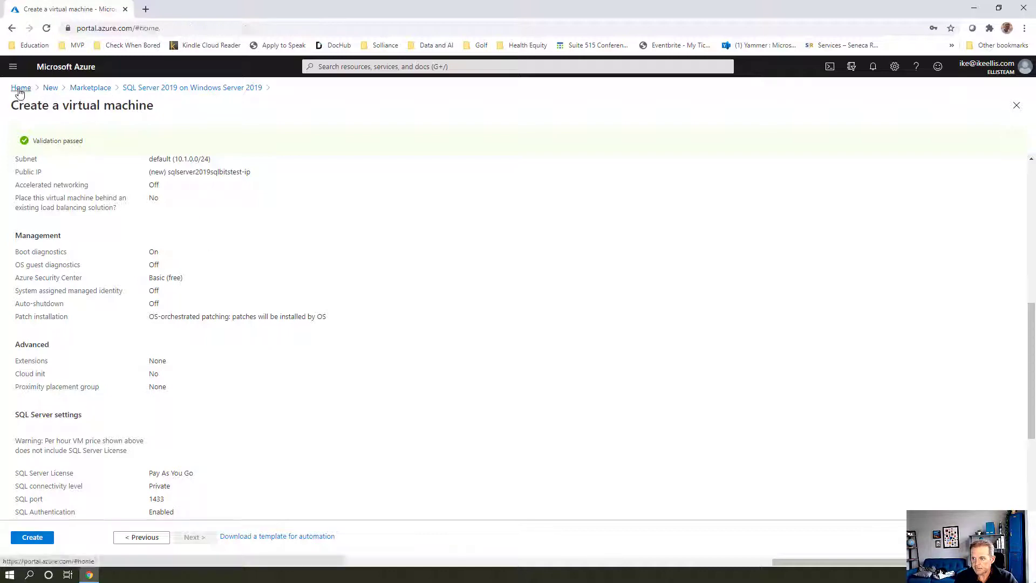
pyautogui.click(300, 144)
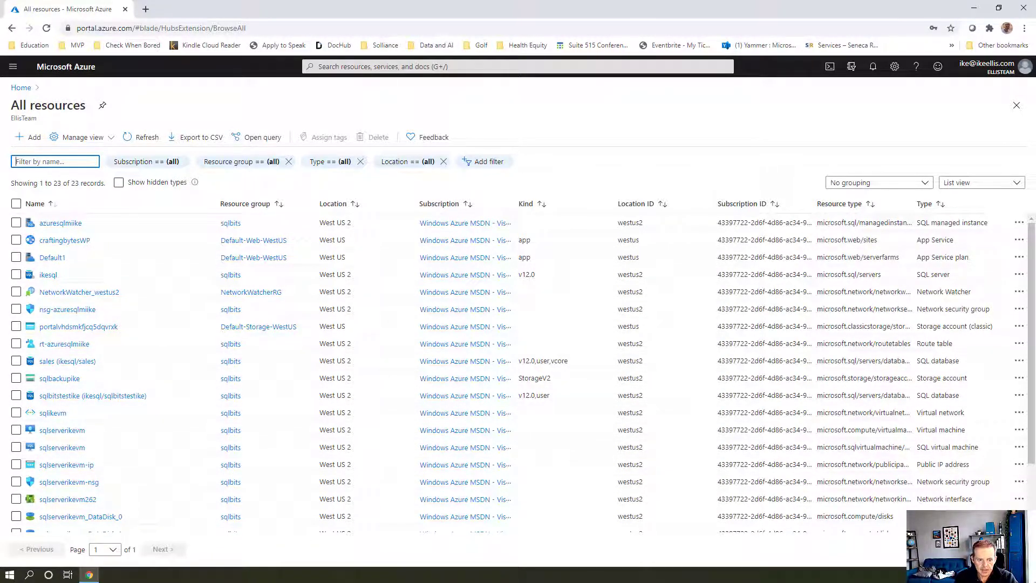
pyautogui.click(75, 453)
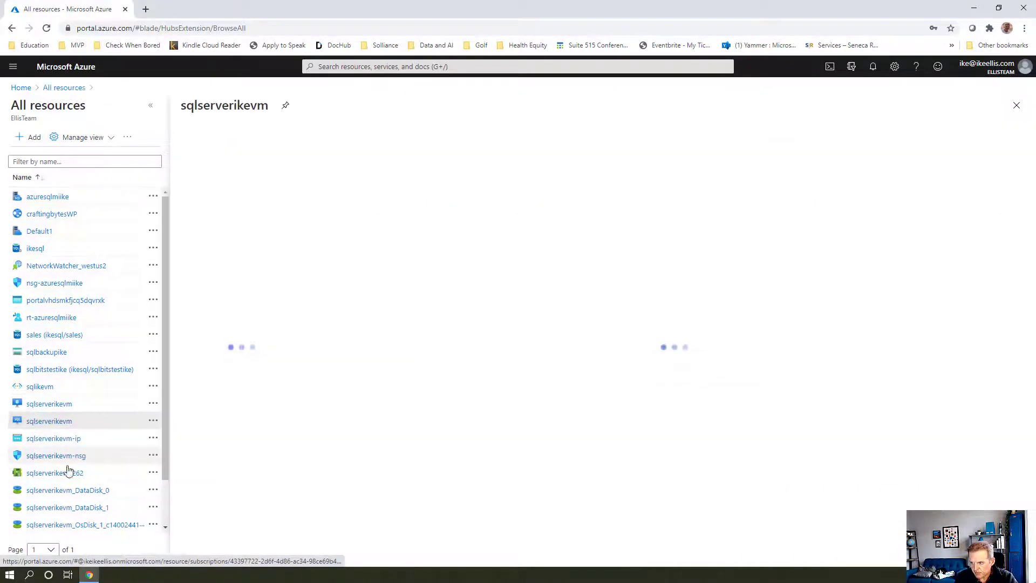
pyautogui.click(56, 409)
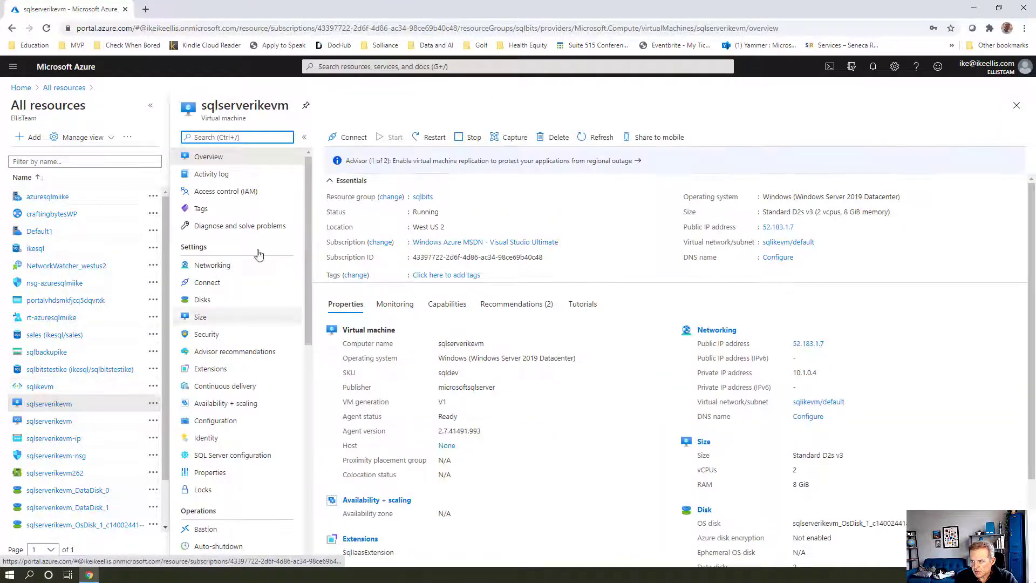
pyautogui.click(353, 140)
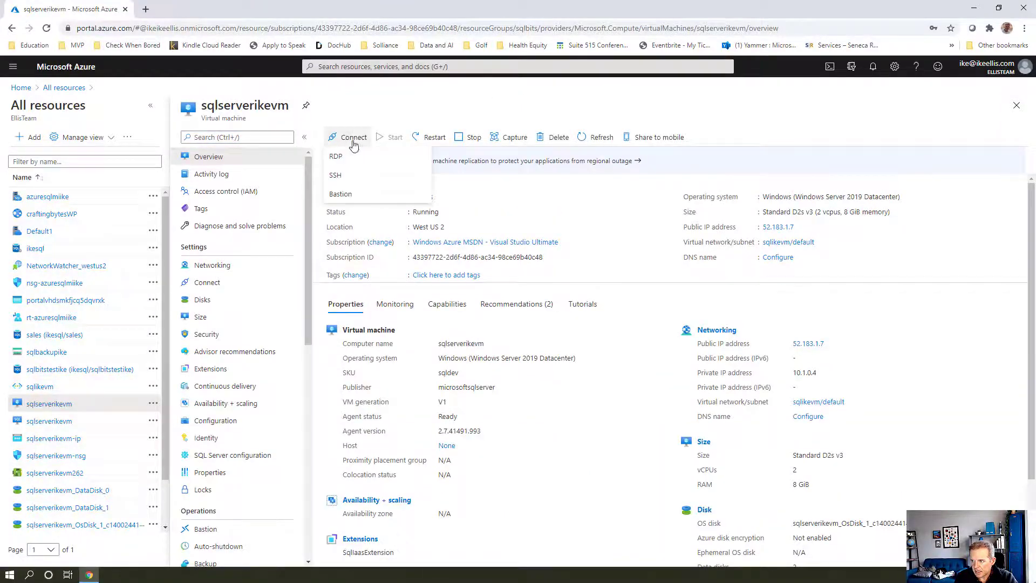
pyautogui.click(337, 157)
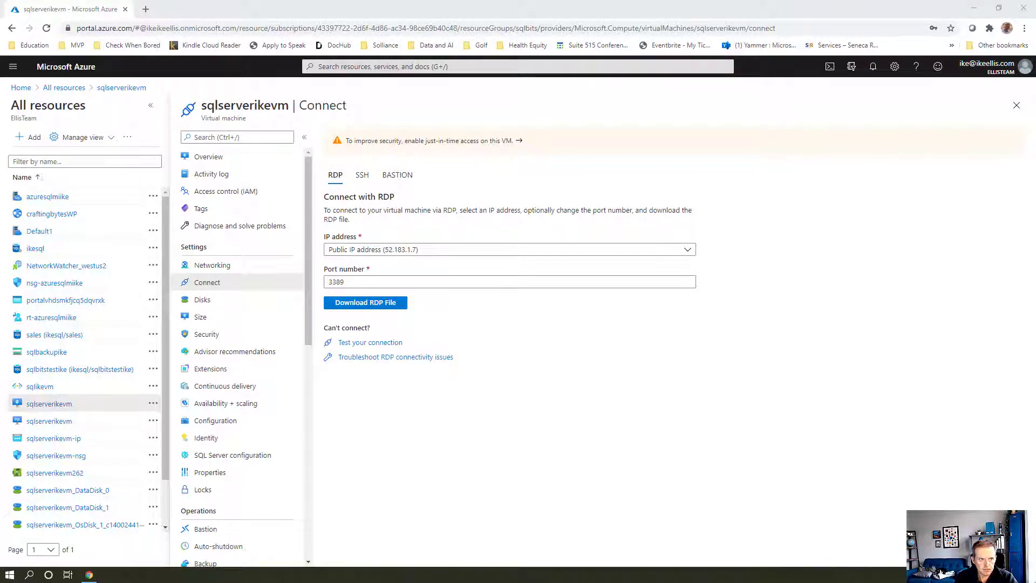
# Download and open the RDP file for sqlserverikevm, confirming the remote connection
pyautogui.click(366, 305)
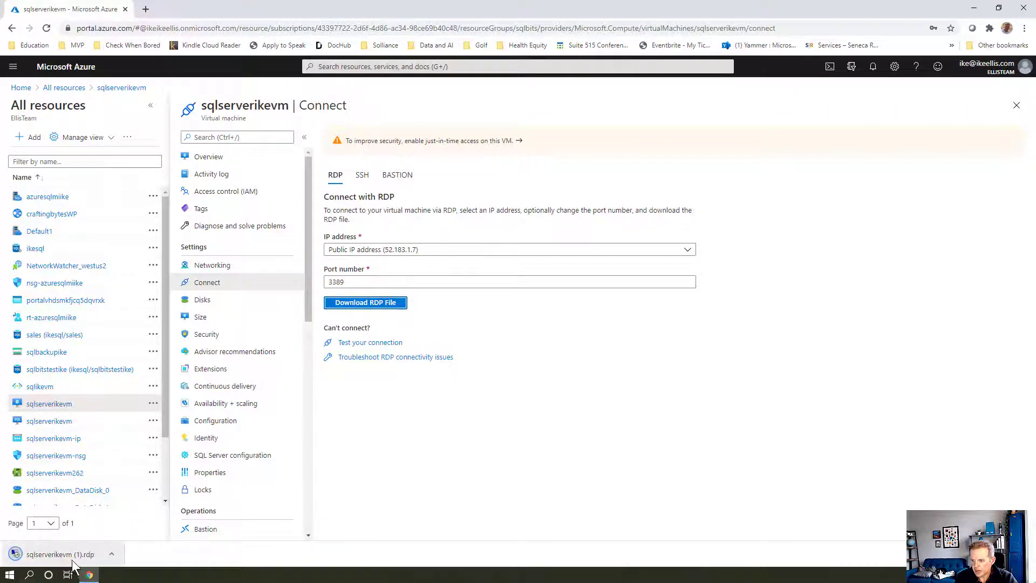
pyautogui.click(75, 563)
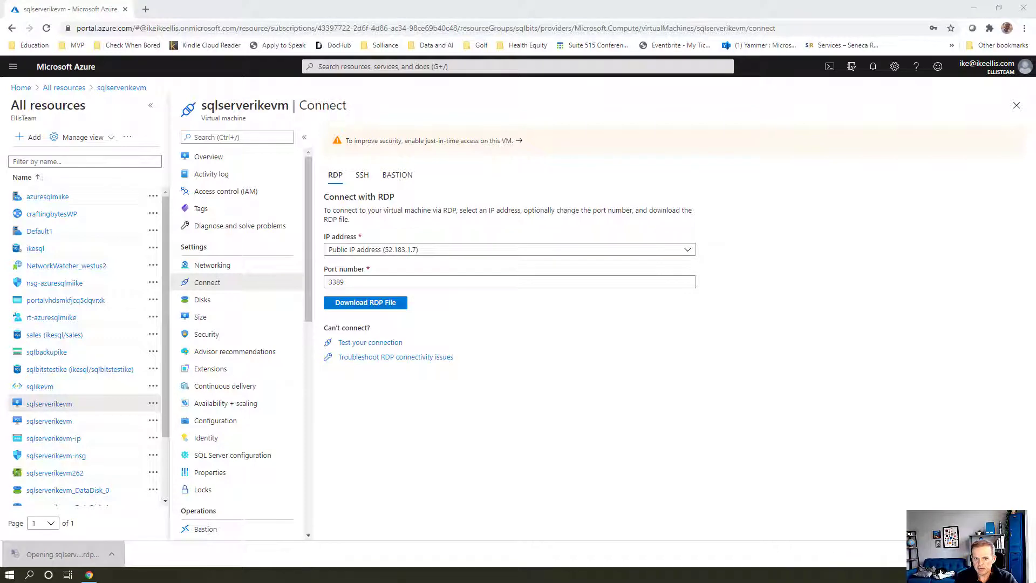
pyautogui.click(530, 245)
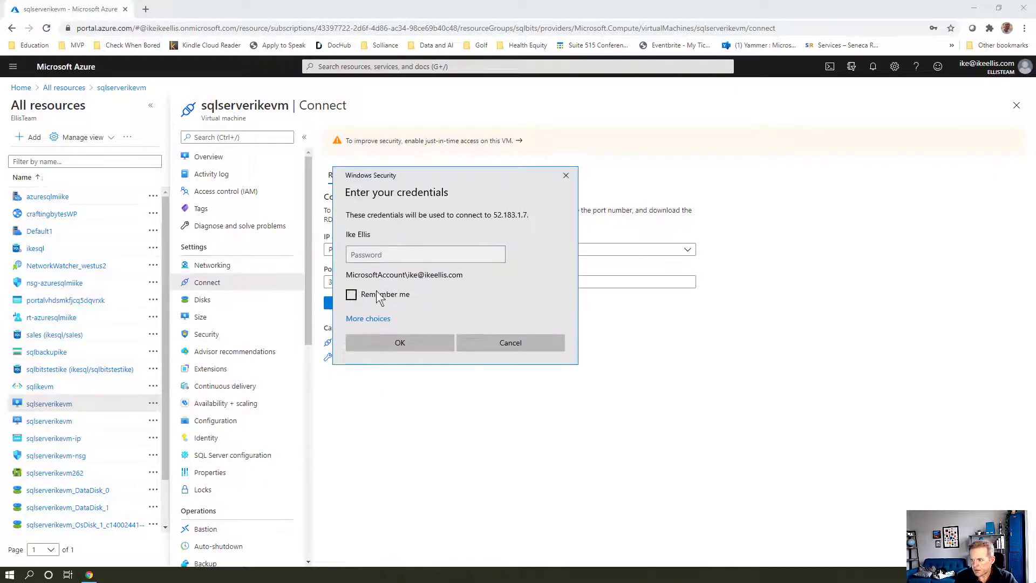
# Sign in to the VM with a different account's user name and password, then go full screen
pyautogui.click(370, 319)
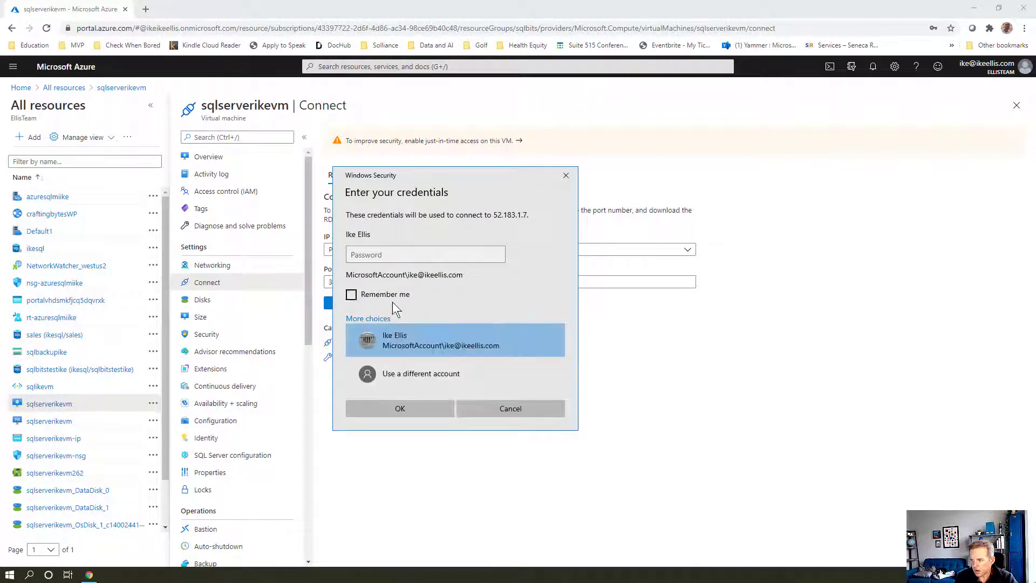
pyautogui.click(408, 373)
pyautogui.write('\\(')
pyautogui.press('BackSpace')
pyautogui.write('(k')
pyautogui.press('BackSpace')
pyautogui.press('BackSpace')
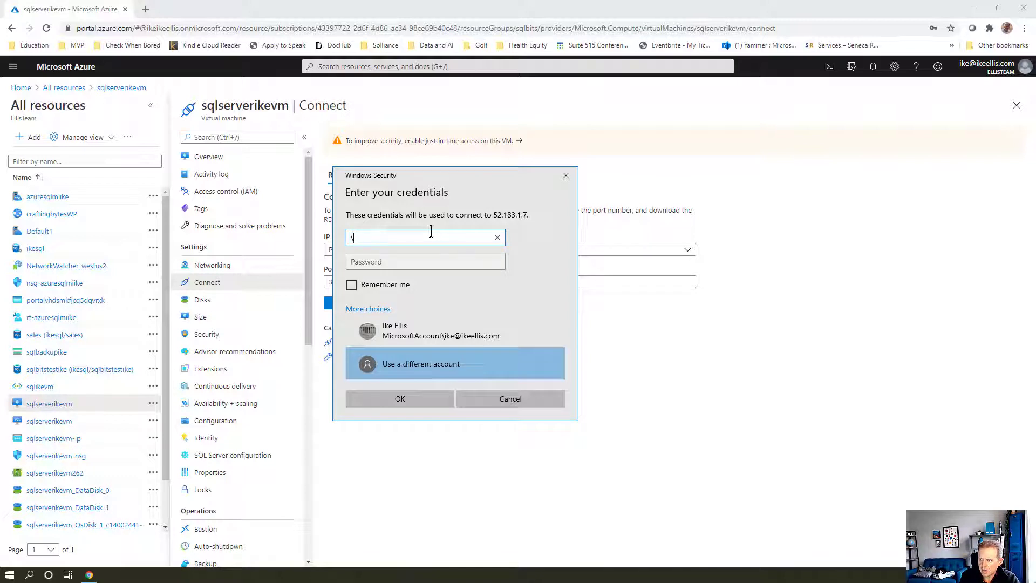
pyautogui.write('Ike')
pyautogui.press('Tab')
pyautogui.write('******')
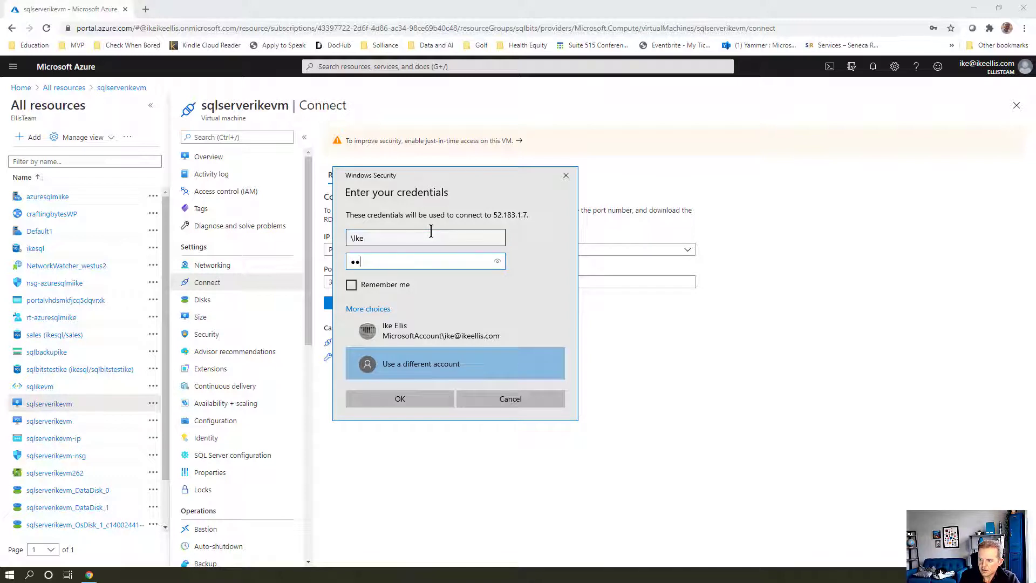
pyautogui.write('************')
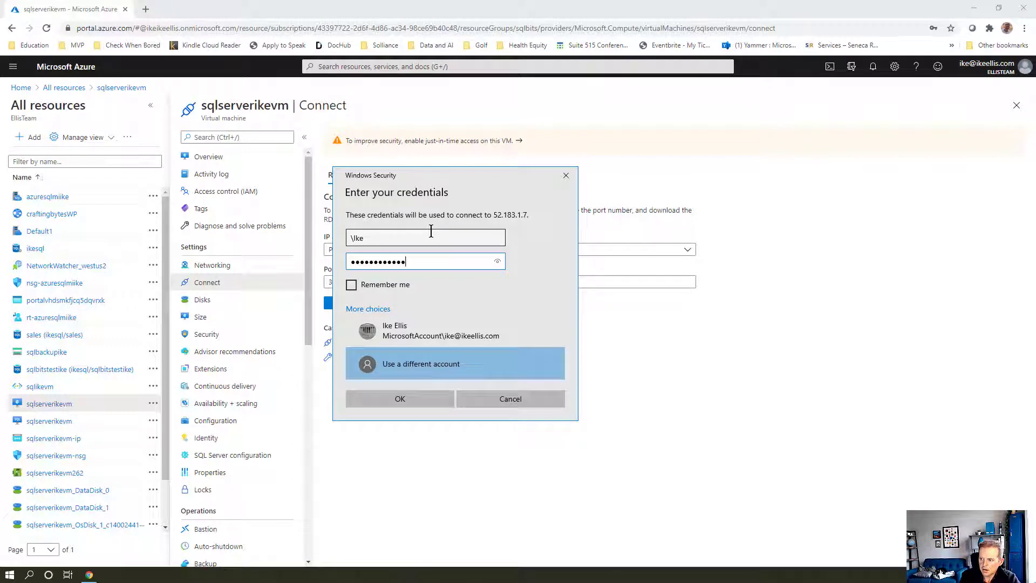
pyautogui.press('Return')
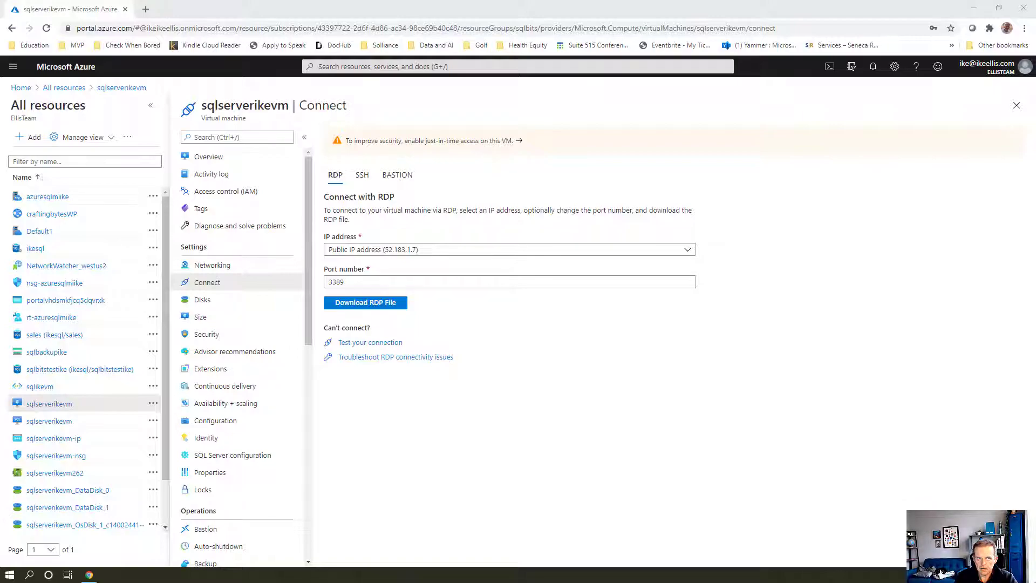
pyautogui.moveTo(310, 247); pyautogui.dragTo(635, 0)
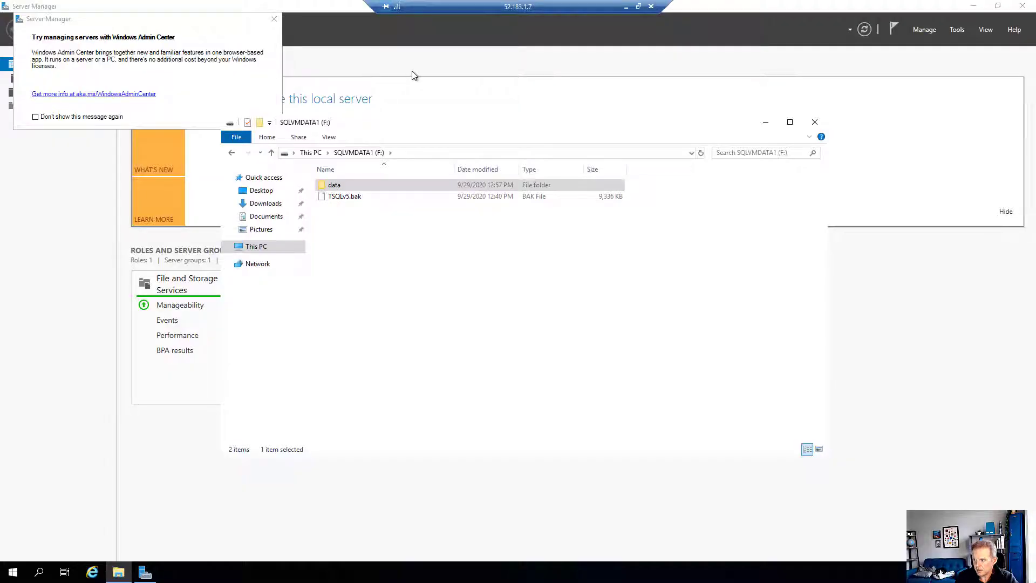
# Return the remote session to a window and move it over the Azure portal
pyautogui.doubleClick(472, 4)
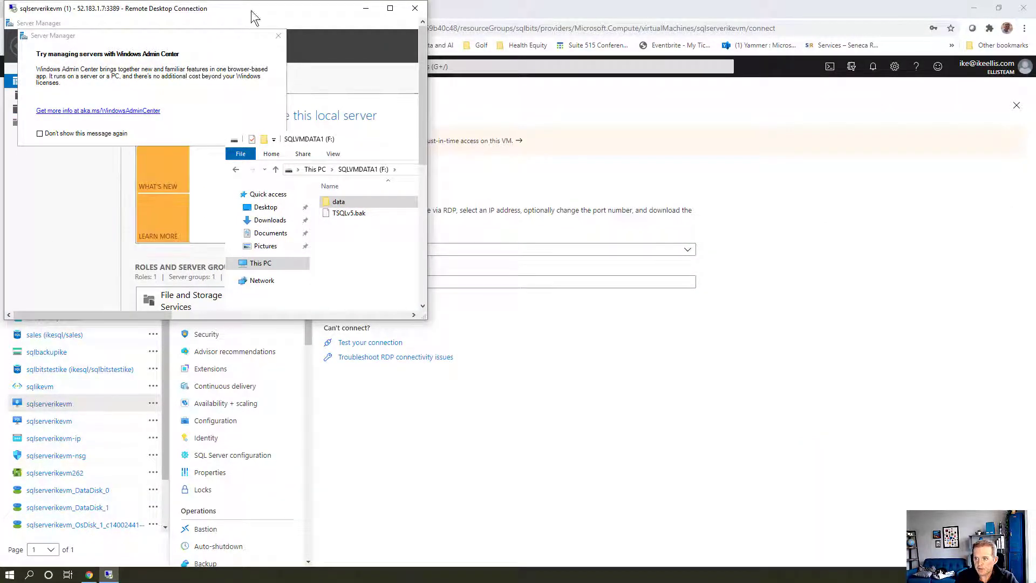
pyautogui.moveTo(279, 22); pyautogui.dragTo(397, 36)
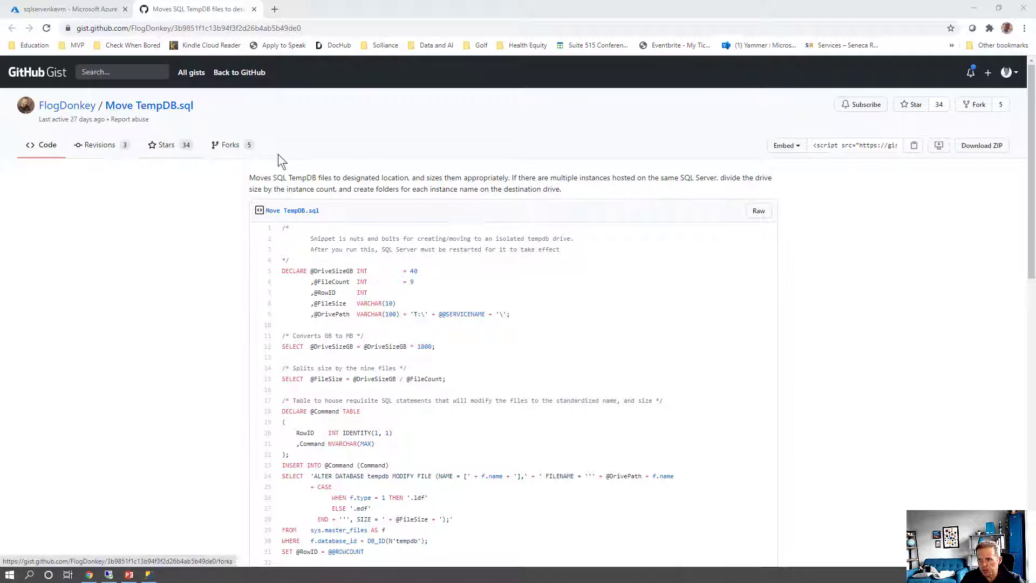
# Bring the browser forward and scroll through the Move TempDB.sql gist script
pyautogui.click(332, 282)
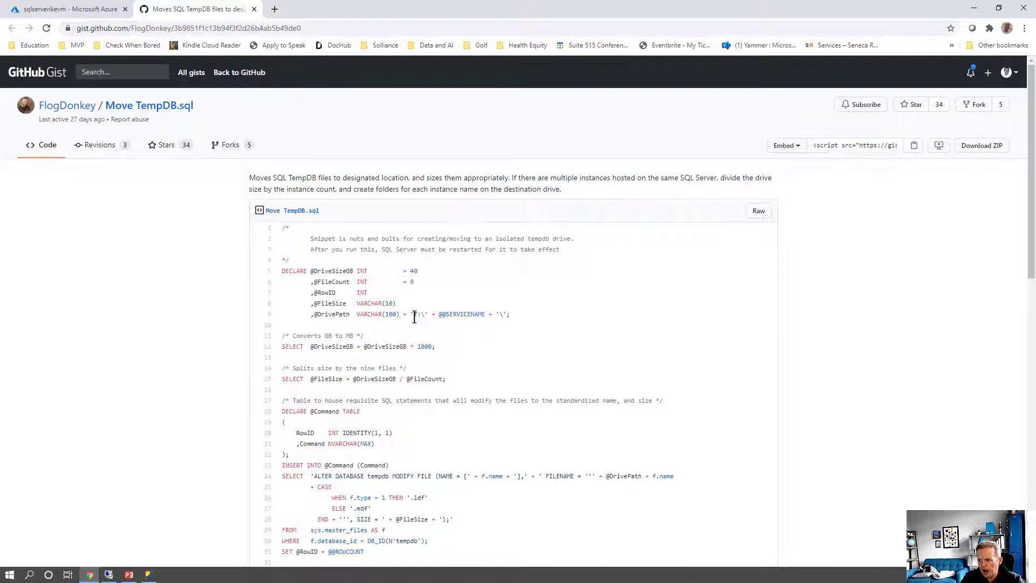
pyautogui.scroll(-13, 480, 332)
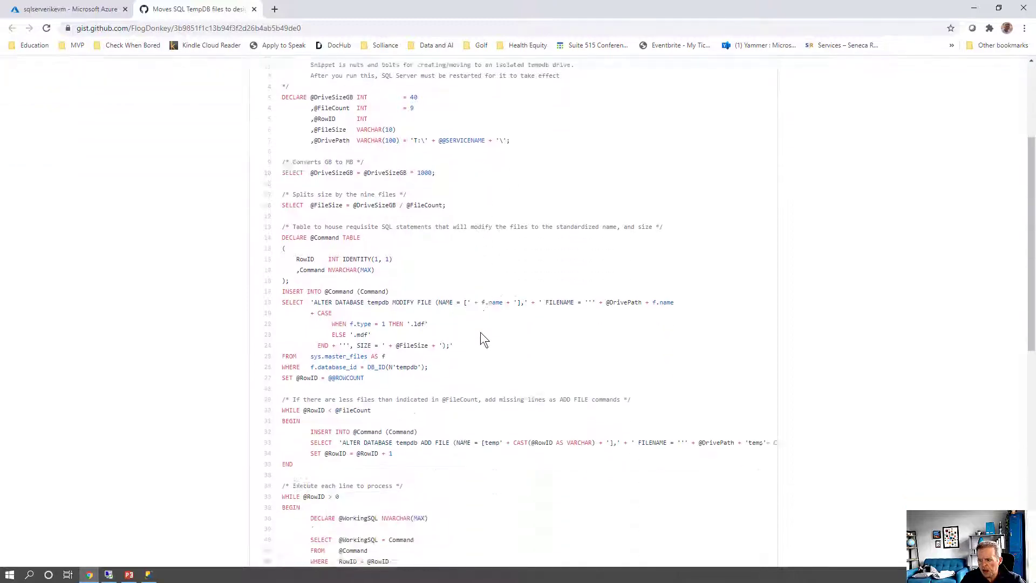
pyautogui.scroll(5, 481, 332)
pyautogui.scroll(4, 481, 332)
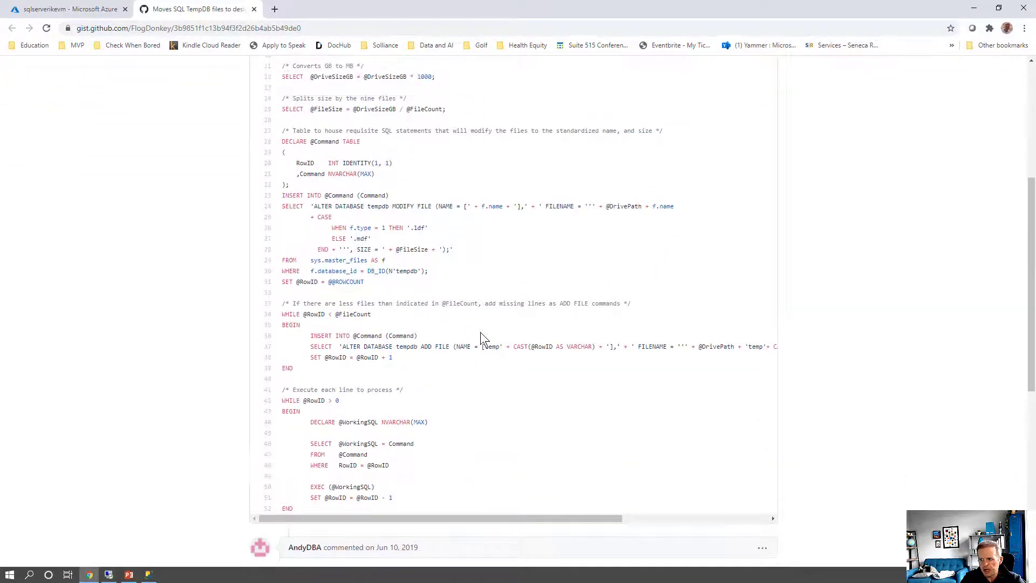
pyautogui.scroll(3, 480, 332)
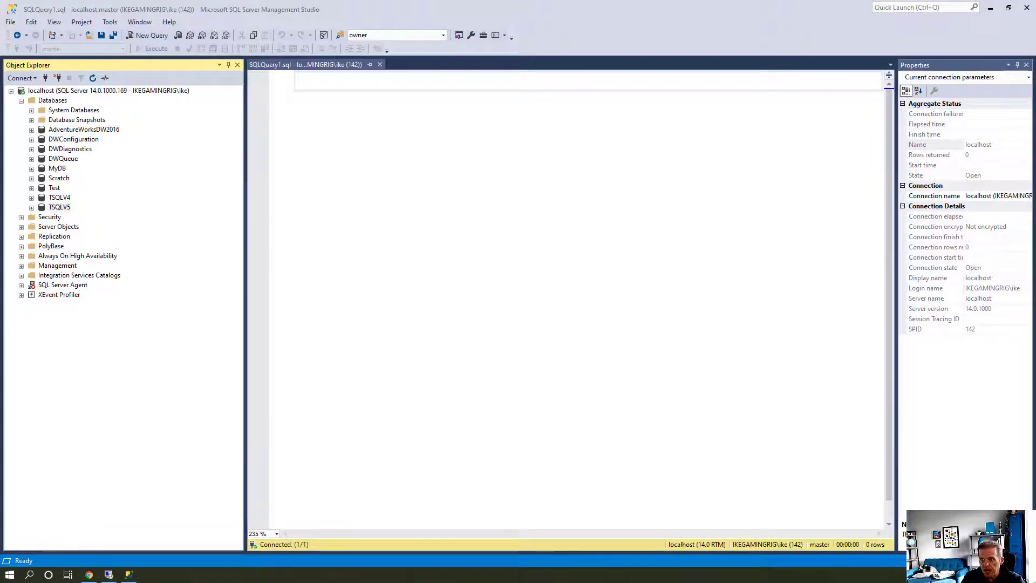
# Start a TSQLV5 backup targeting Disk and remove the default backup file path
pyautogui.click(65, 210)
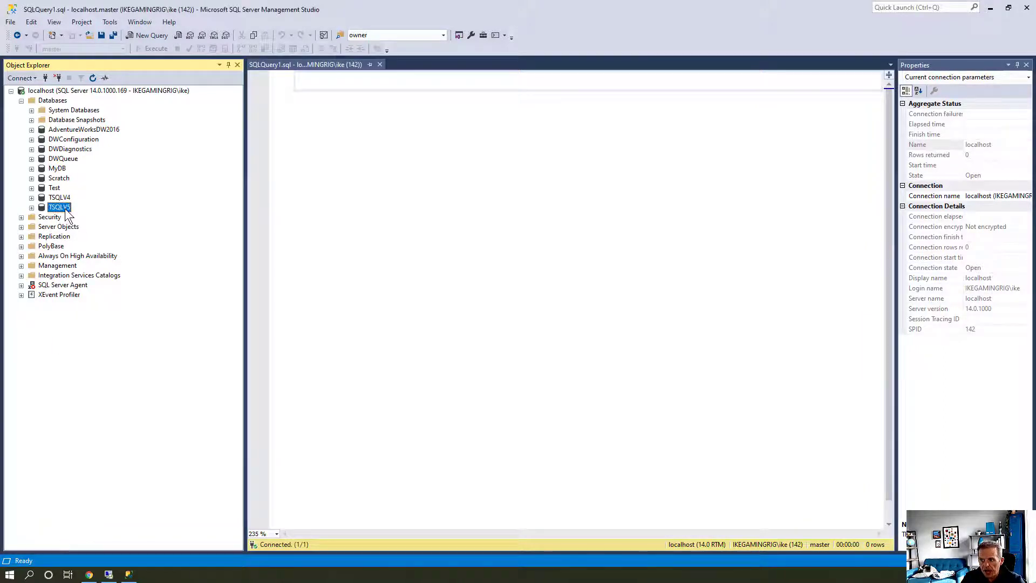
pyautogui.rightClick(66, 210)
pyautogui.moveTo(97, 253)
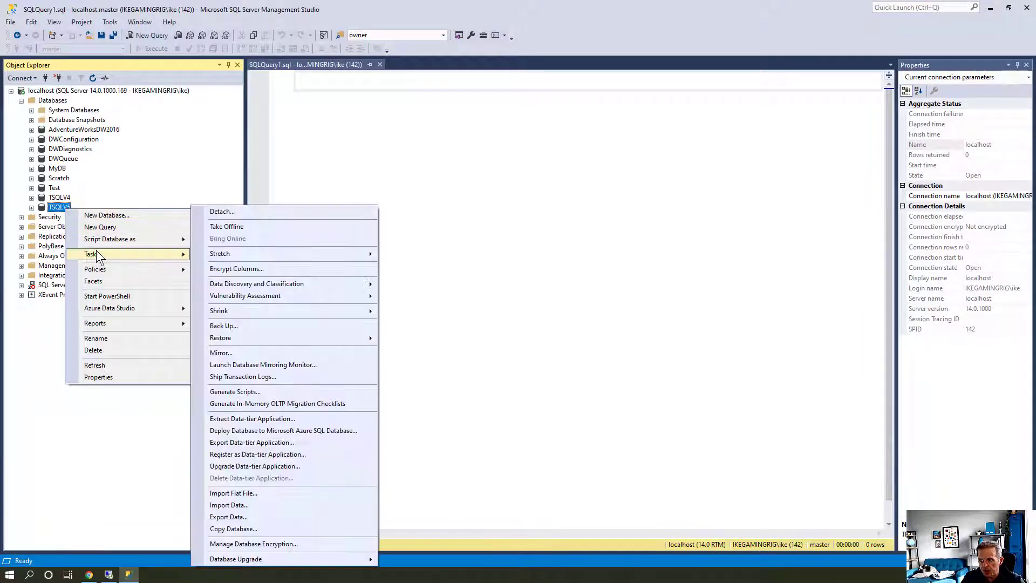
pyautogui.click(258, 326)
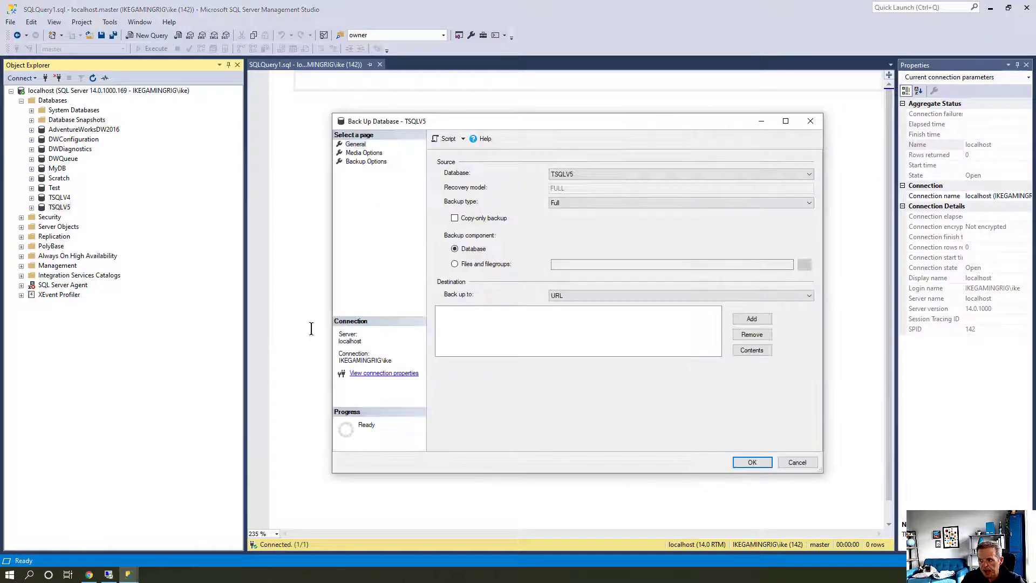
pyautogui.click(767, 319)
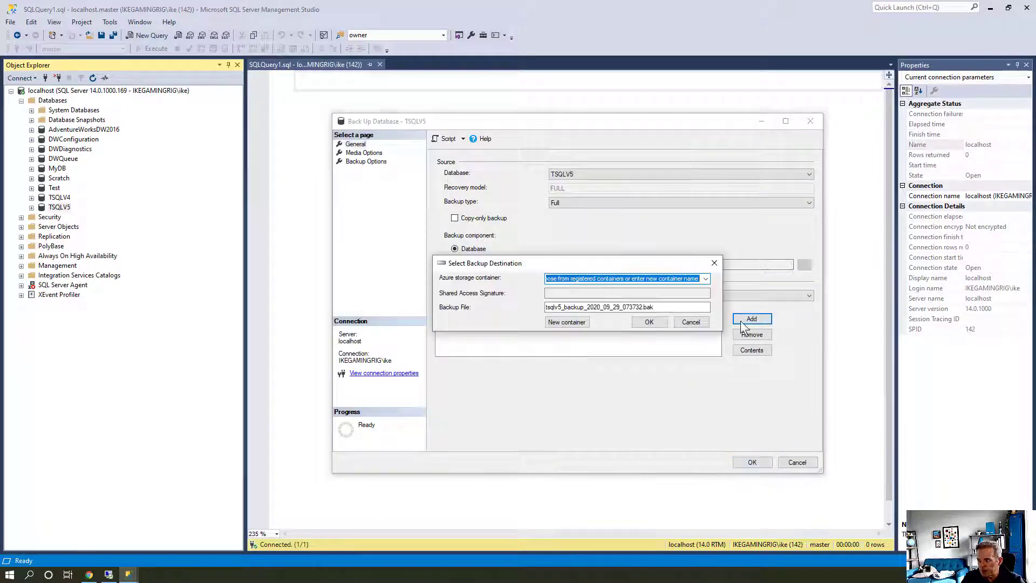
pyautogui.click(694, 322)
pyautogui.click(681, 295)
pyautogui.click(679, 303)
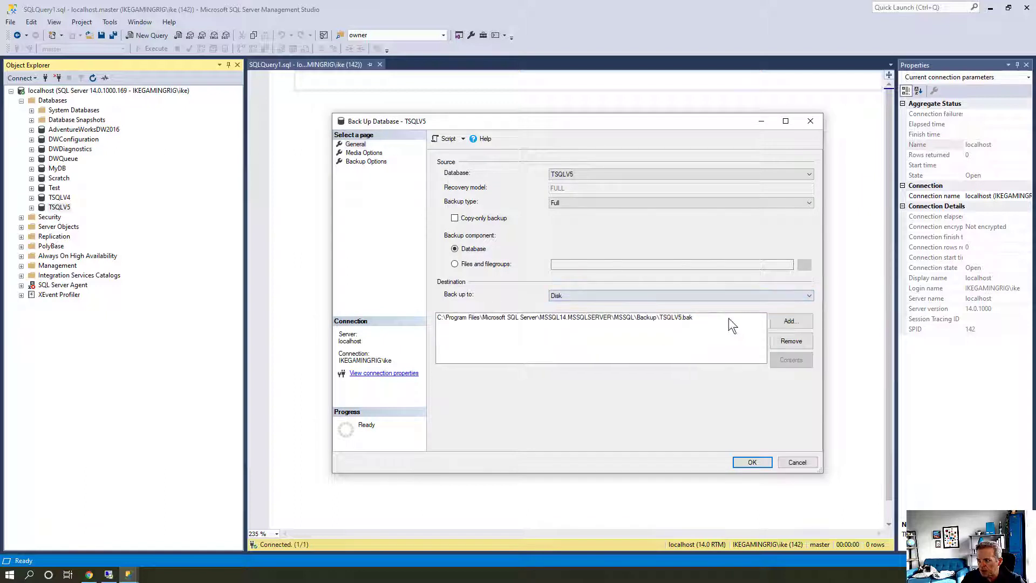
pyautogui.click(791, 322)
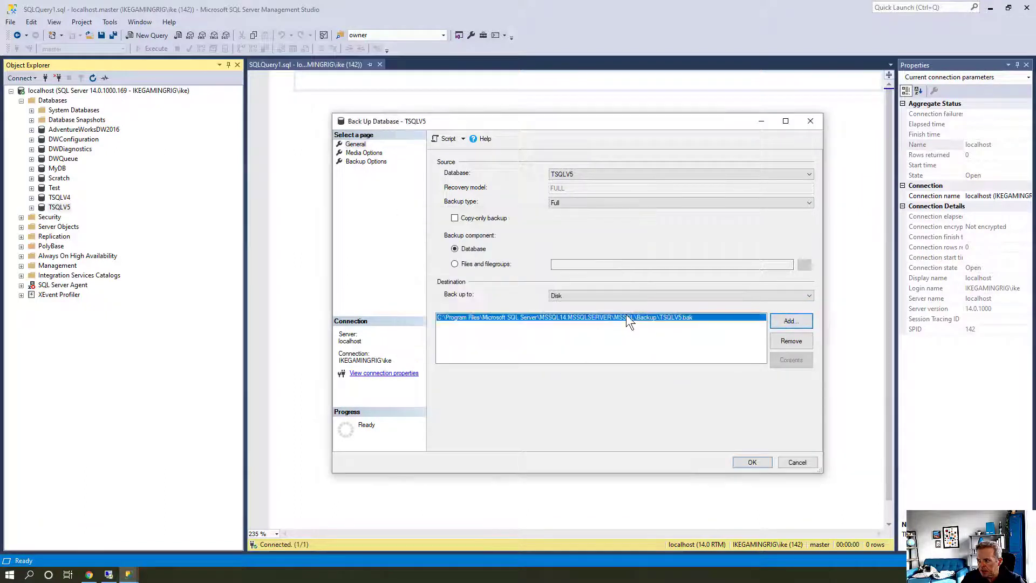
pyautogui.click(789, 342)
pyautogui.click(789, 321)
# Set D:\TSQLv5v2.bak as the destination, run the backup and dismiss the success message
pyautogui.click(608, 287)
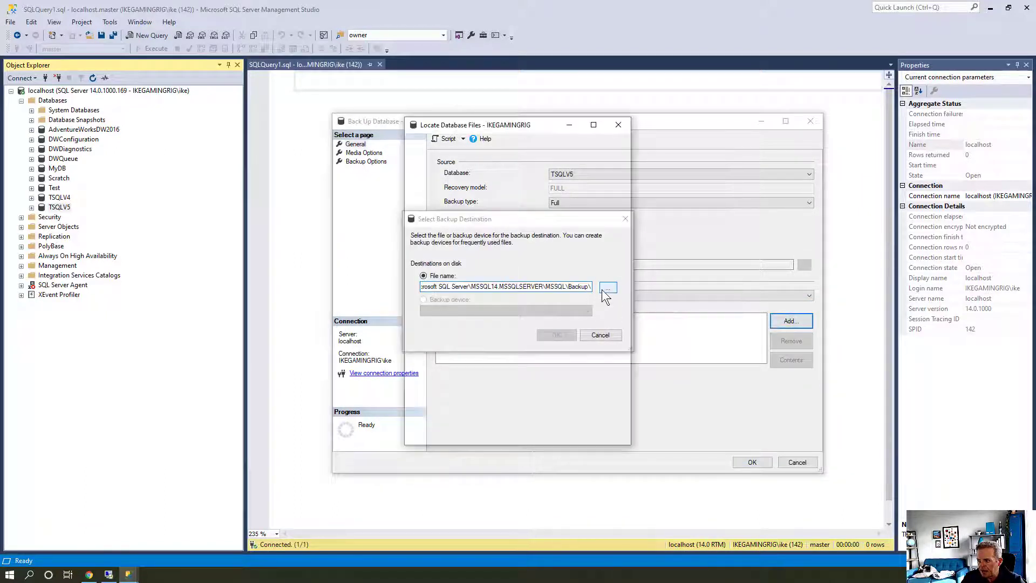
pyautogui.scroll(-10, 550, 296)
pyautogui.scroll(-2, 540, 299)
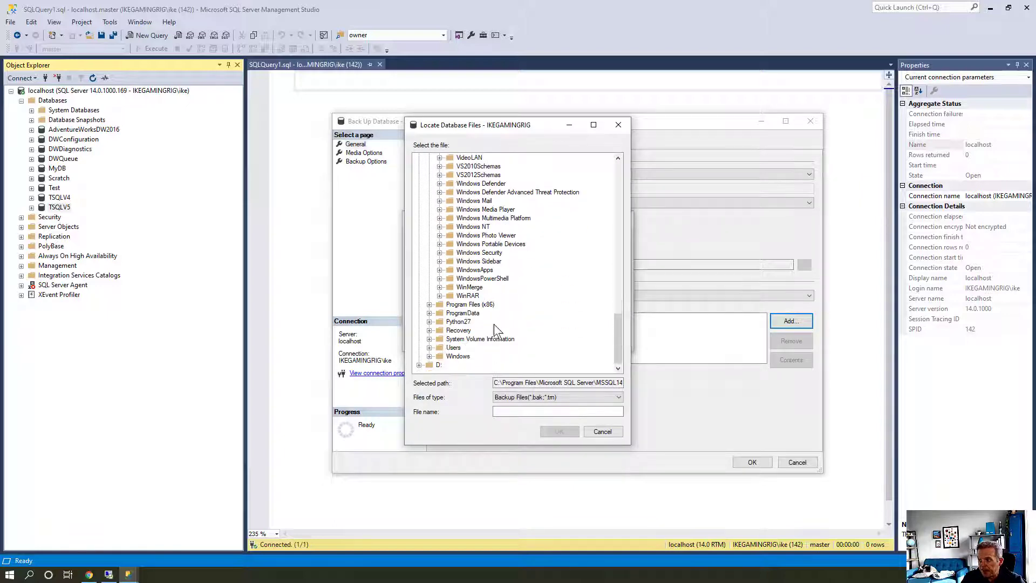
pyautogui.click(438, 365)
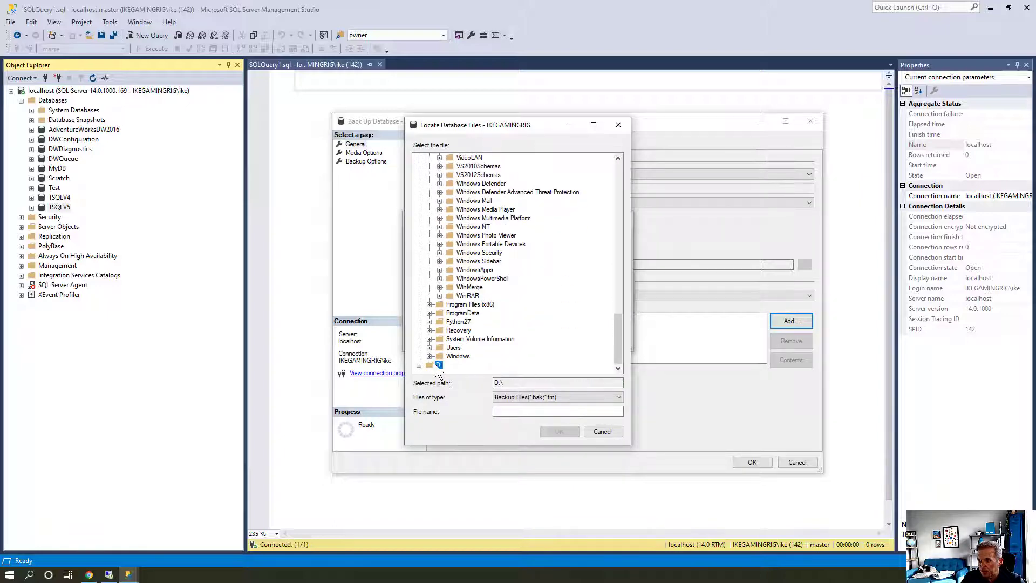
pyautogui.click(593, 412)
pyautogui.write('TSQLv5')
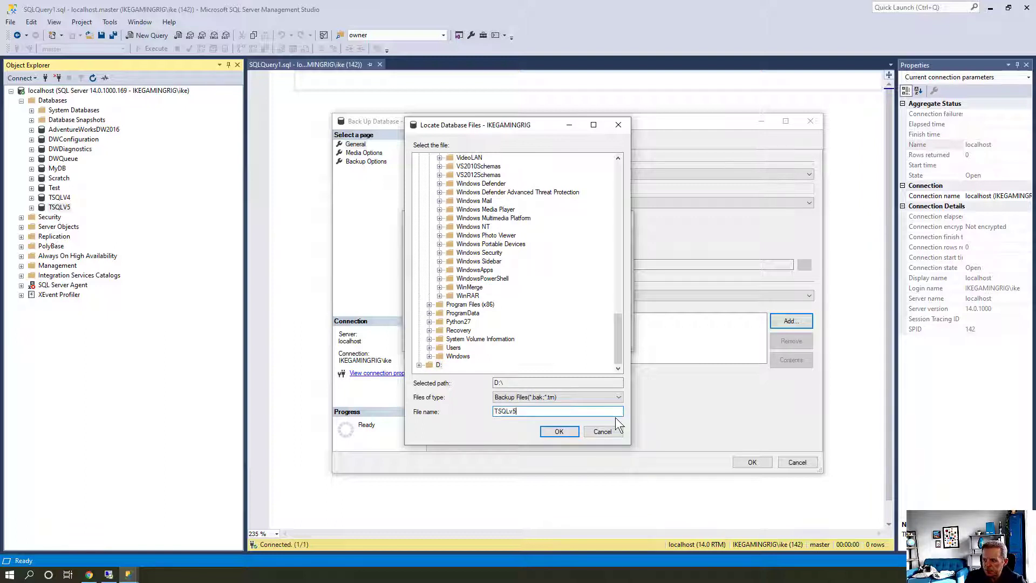
pyautogui.write('v2.bak')
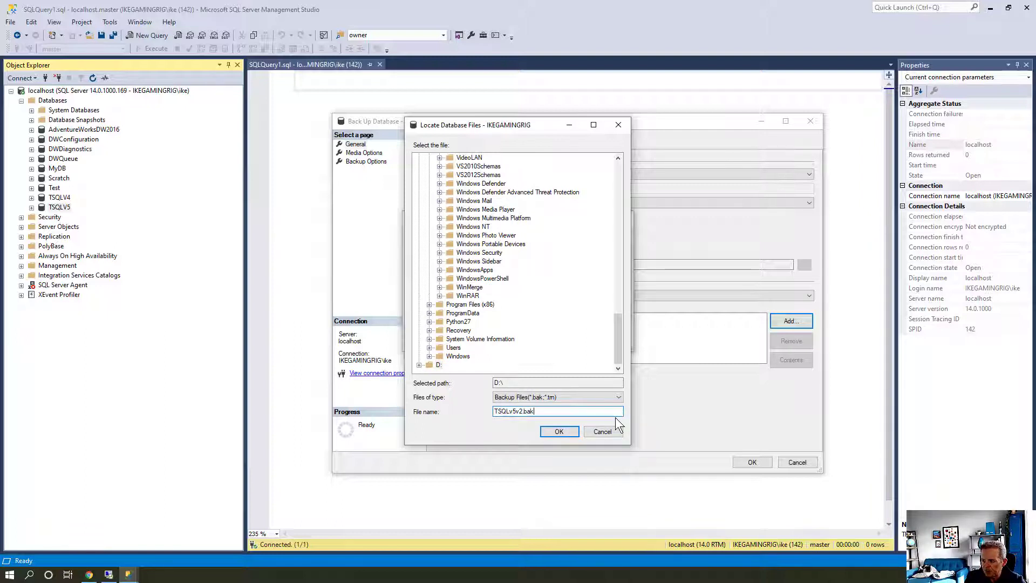
pyautogui.press('Return')
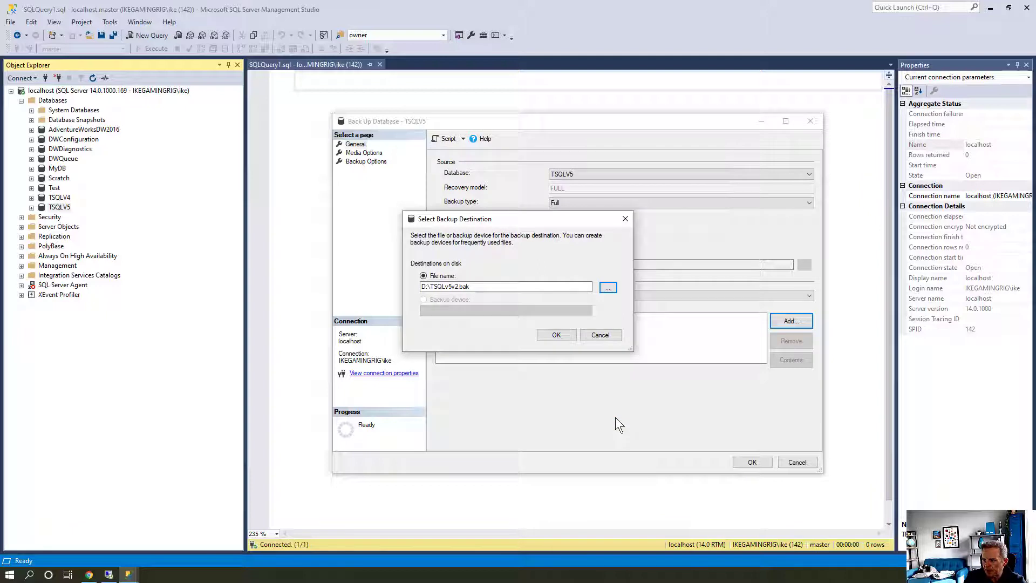
pyautogui.click(549, 336)
pyautogui.click(753, 460)
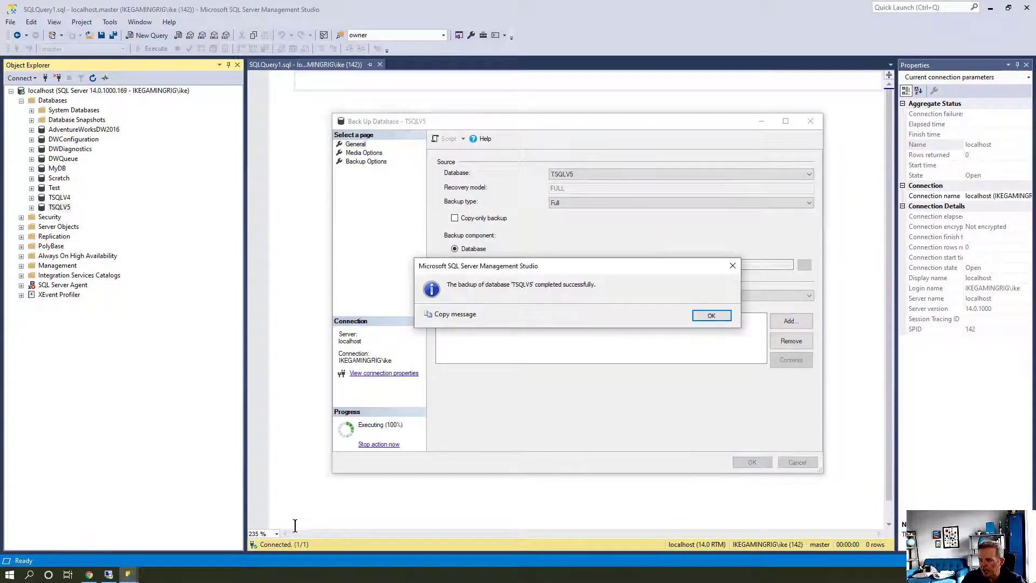
pyautogui.click(711, 315)
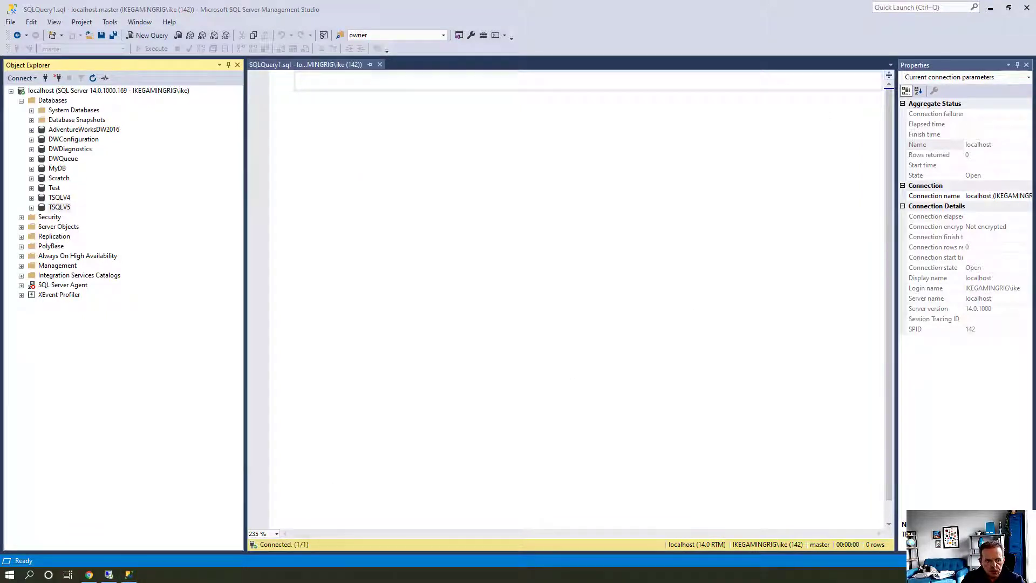
# Copy TSQLv5v2.bak from the local D: drive folder
pyautogui.moveTo(0, 410); pyautogui.dragTo(346, 0)
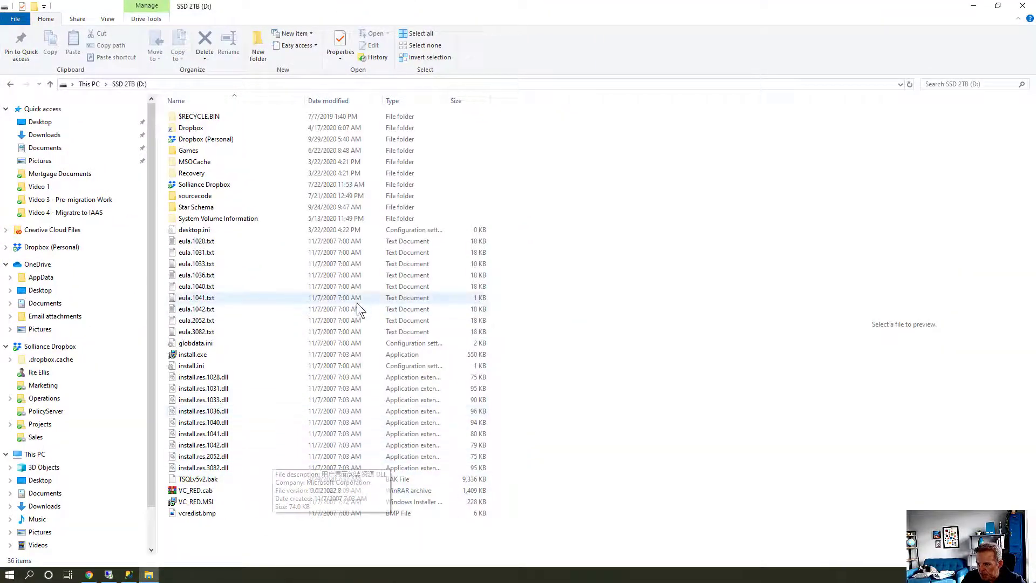
pyautogui.click(215, 480)
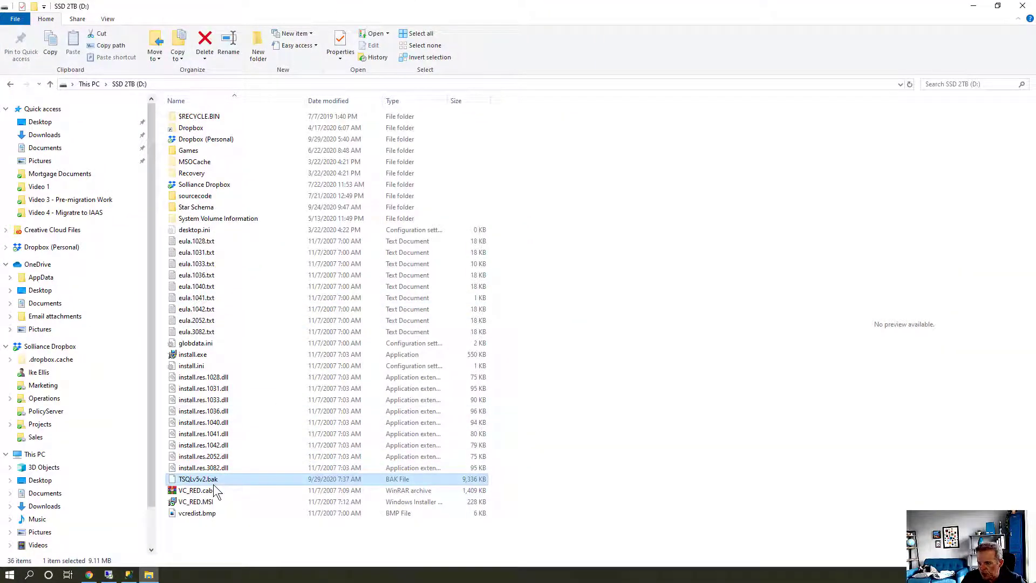
pyautogui.press('F2')
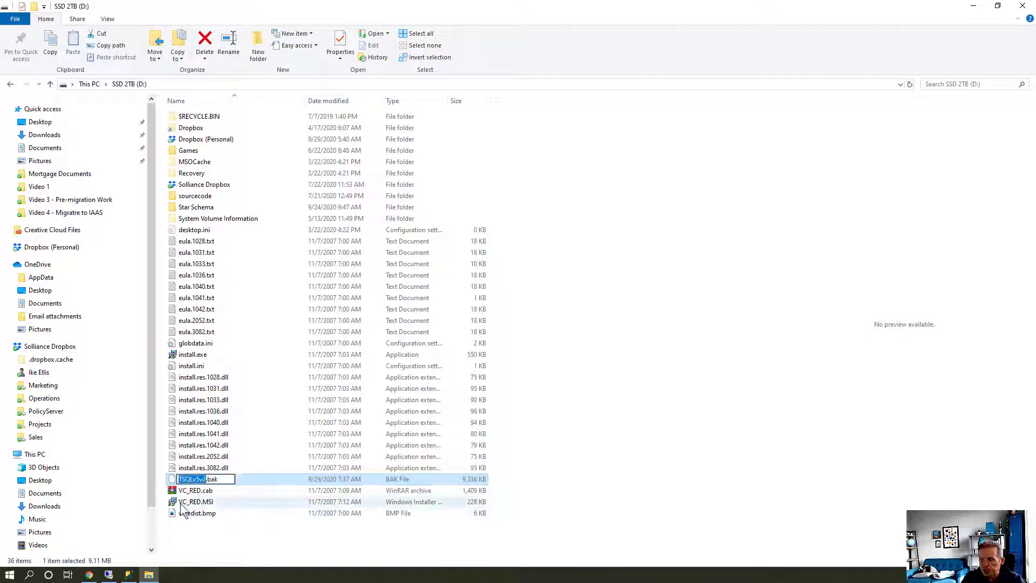
pyautogui.press('Escape')
pyautogui.hotkey('ctrl', 'c')
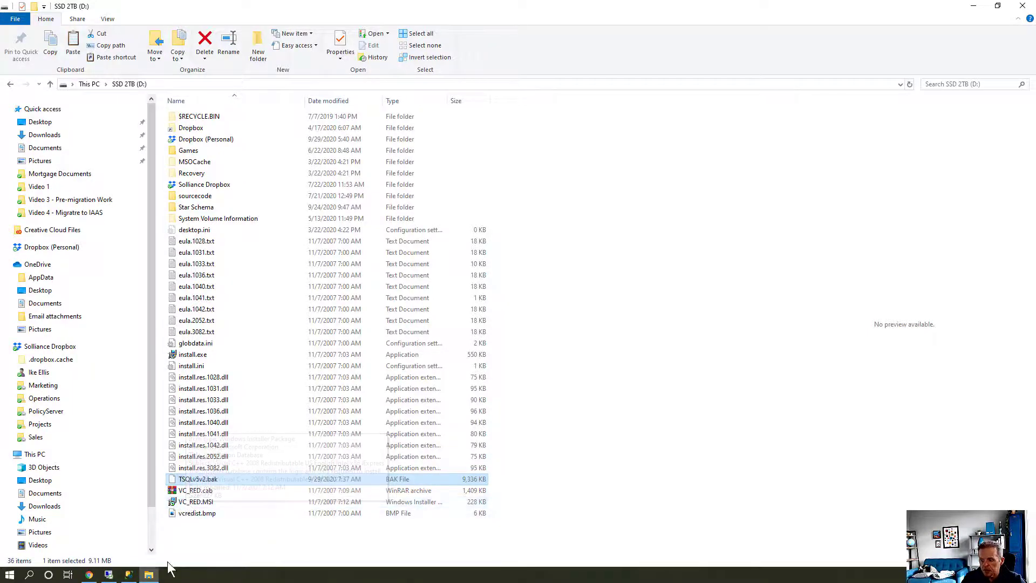
# Paste TSQLv5v2.bak onto the VM's F: drive in the full-screen remote session
pyautogui.click(117, 576)
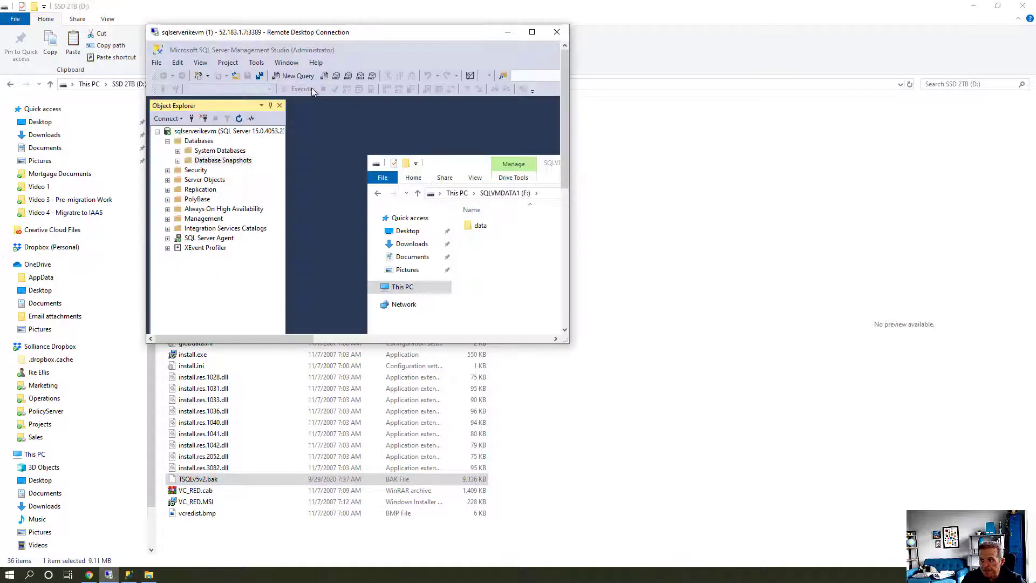
pyautogui.doubleClick(333, 33)
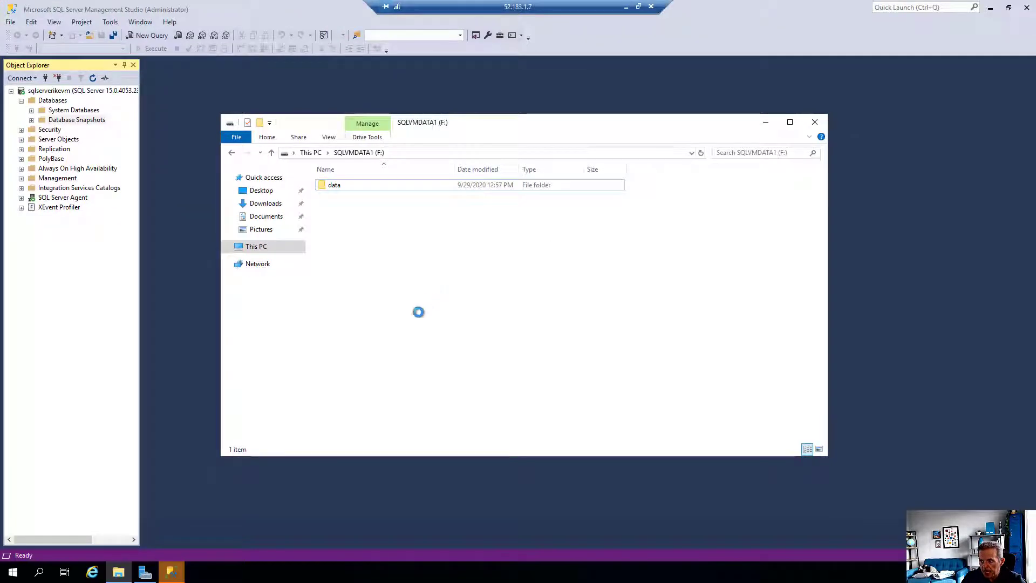
pyautogui.hotkey('ctrl', 'v')
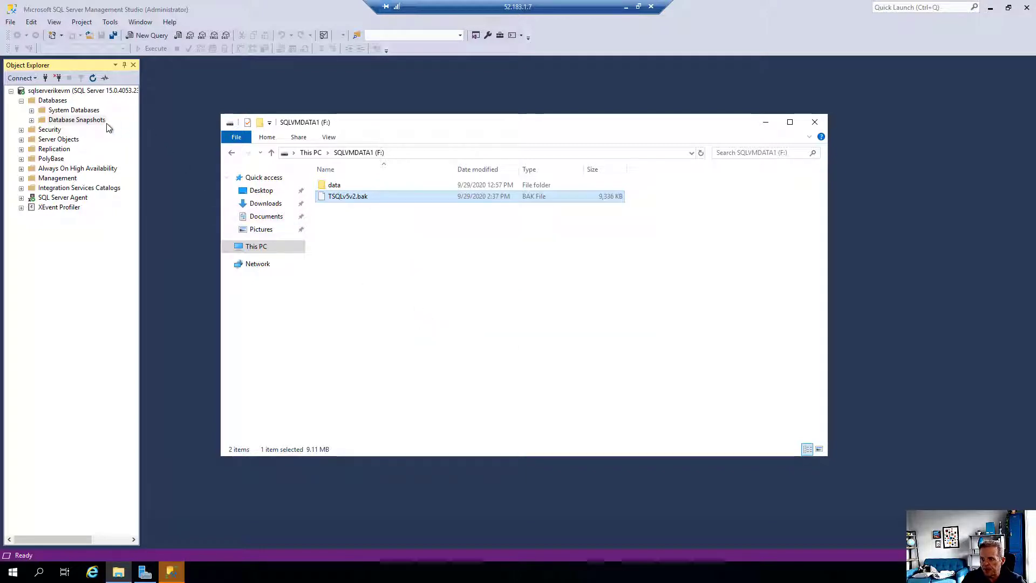
pyautogui.click(52, 101)
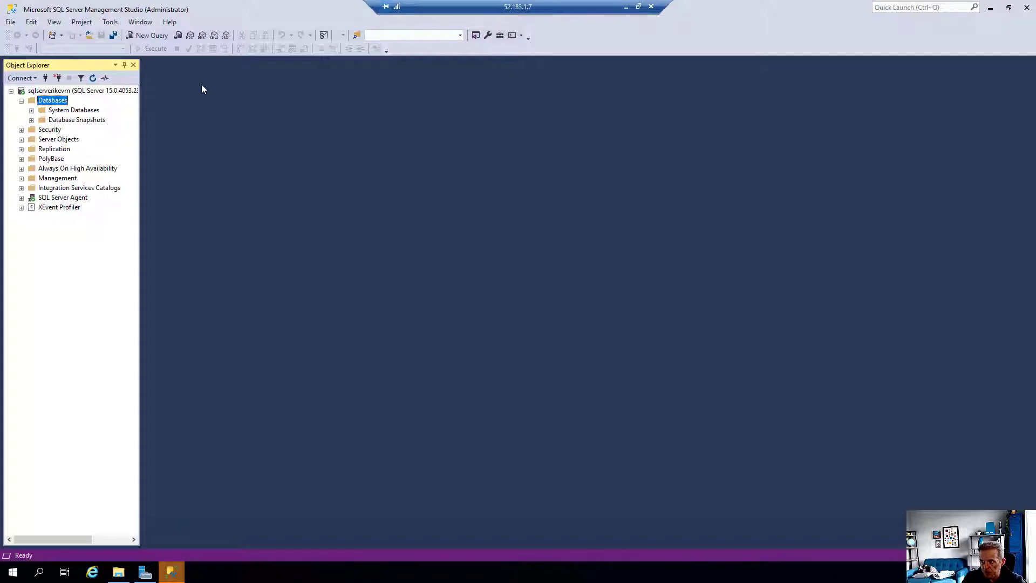
# Restore TSQLV5 on the VM from device F:\TSQLv5v2.bak and dismiss the success message
pyautogui.rightClick(43, 101)
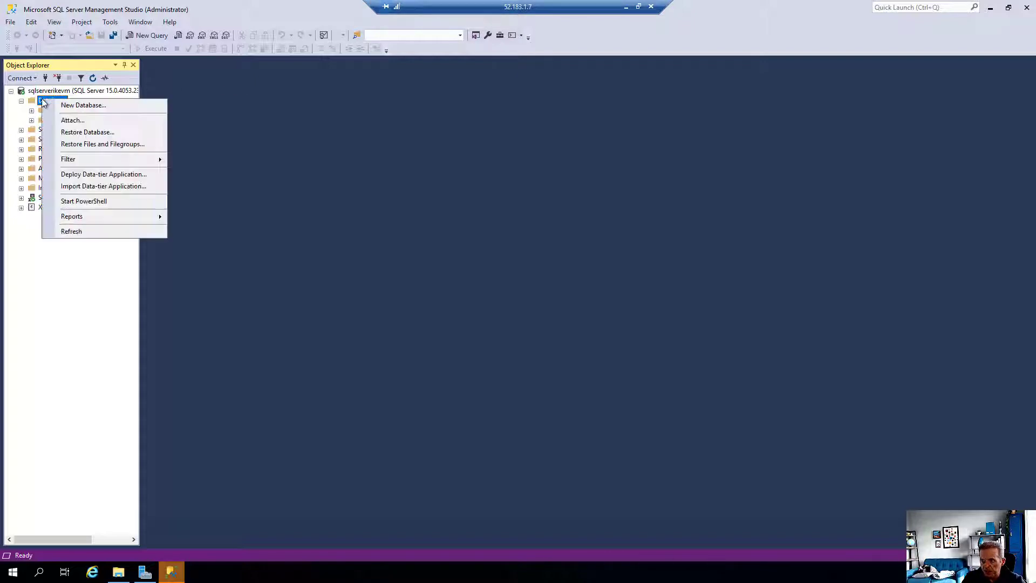
pyautogui.click(104, 133)
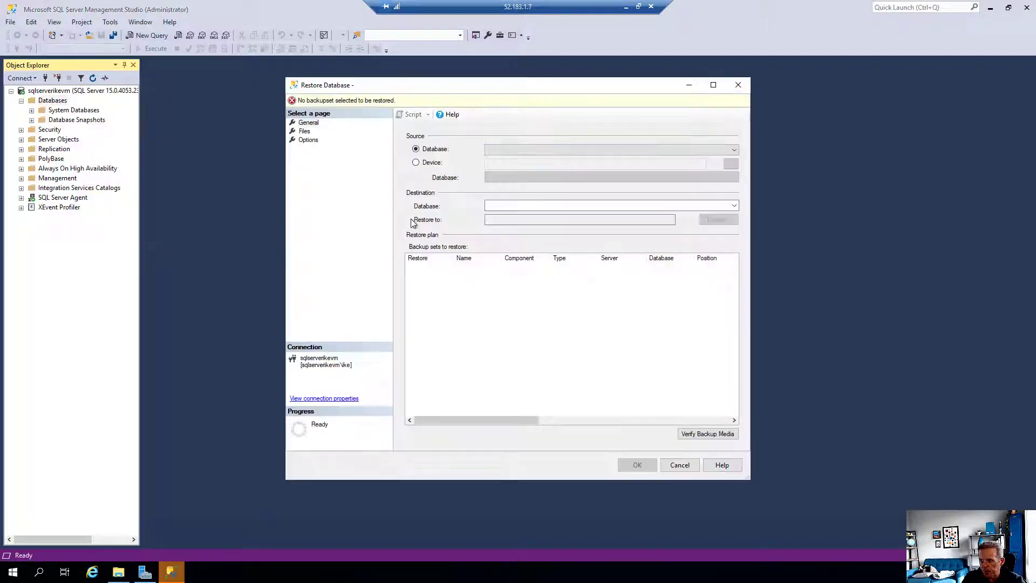
pyautogui.click(436, 164)
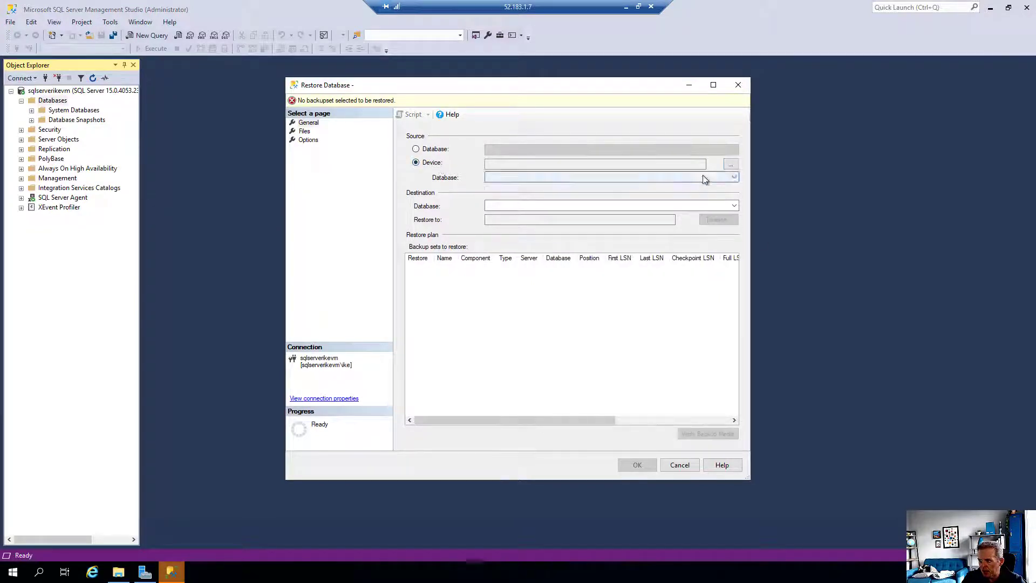
pyautogui.click(730, 165)
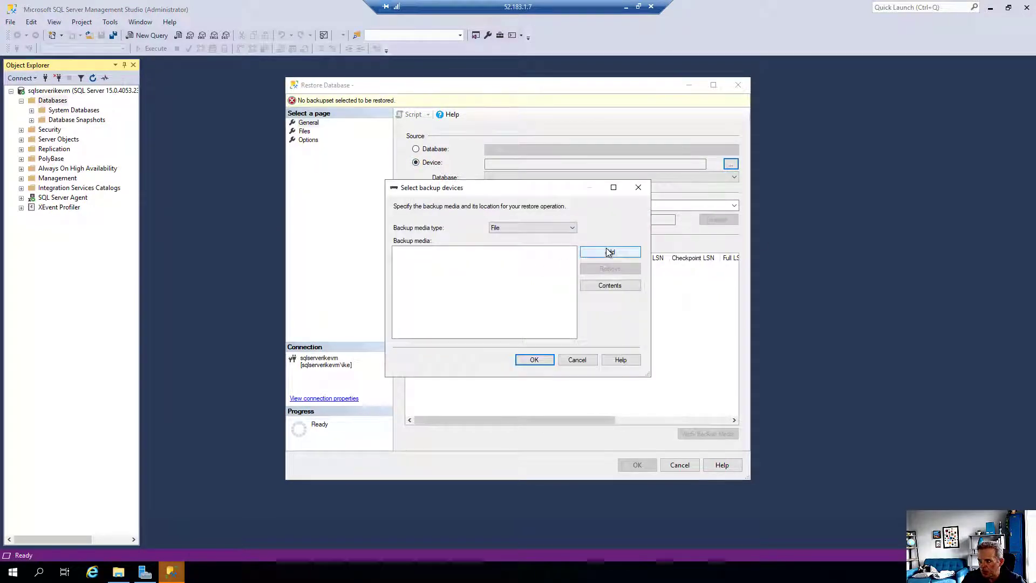
pyautogui.click(607, 254)
pyautogui.scroll(-10, 444, 286)
pyautogui.click(375, 340)
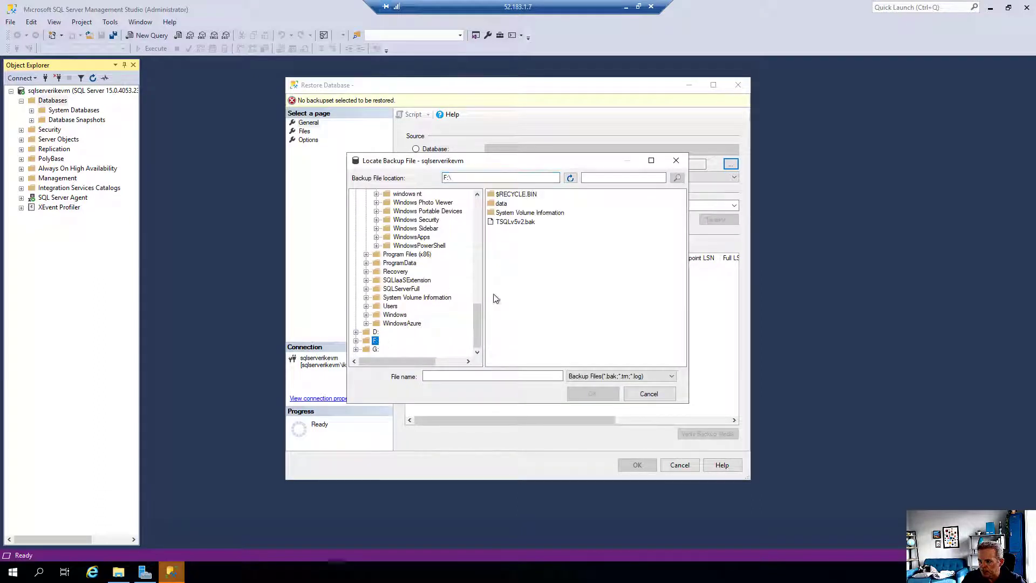
pyautogui.doubleClick(526, 222)
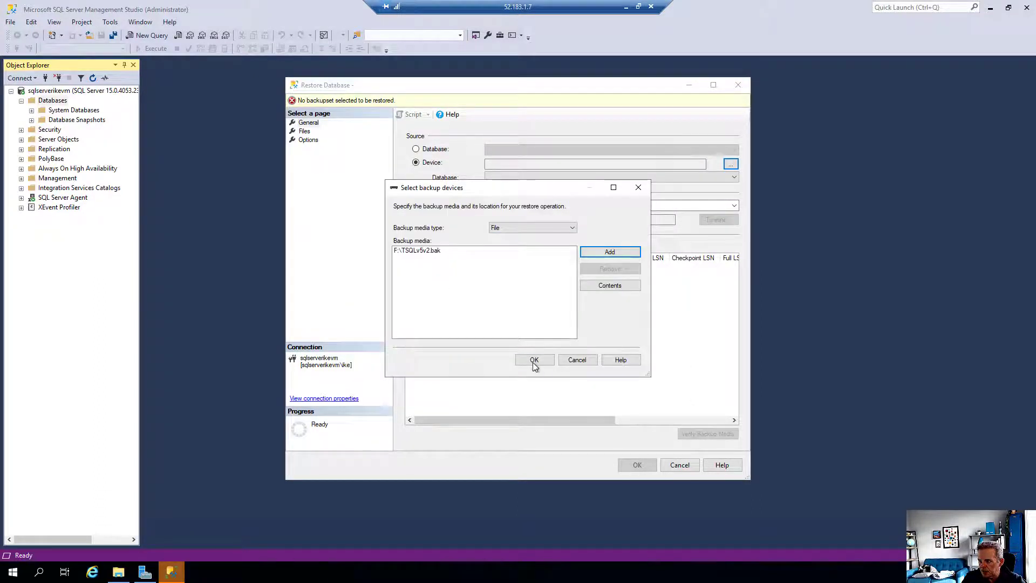
pyautogui.click(534, 360)
pyautogui.click(638, 466)
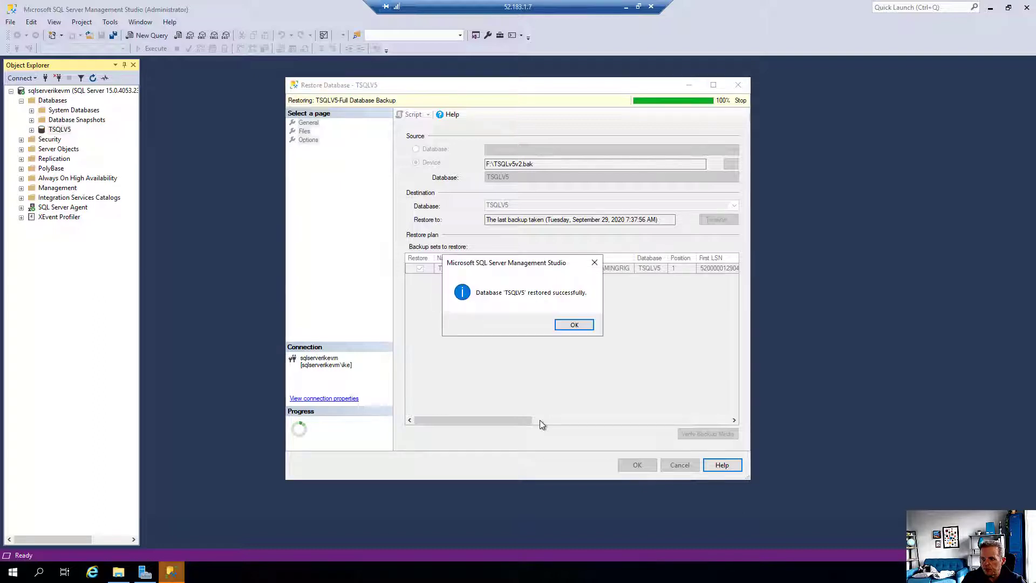
pyautogui.click(580, 325)
# Expand TSQLV5 and its Tables folder, then put the remote session back in a window
pyautogui.click(32, 130)
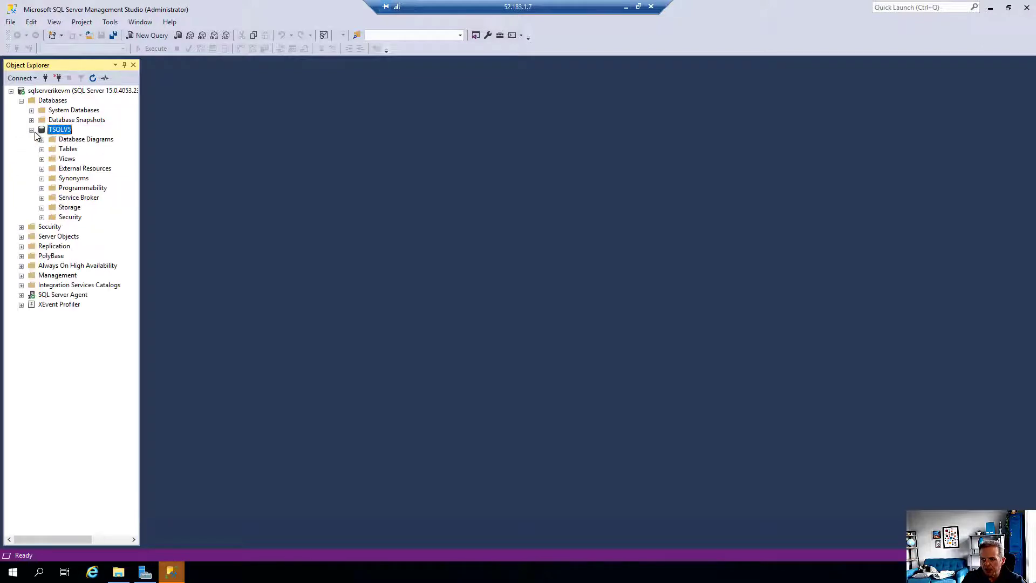
pyautogui.click(43, 149)
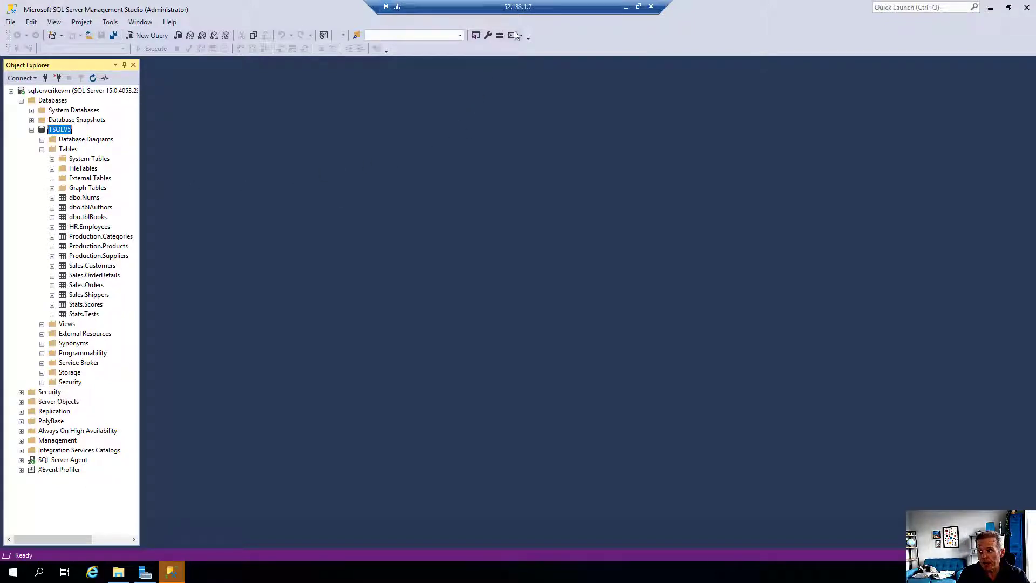
pyautogui.doubleClick(550, 2)
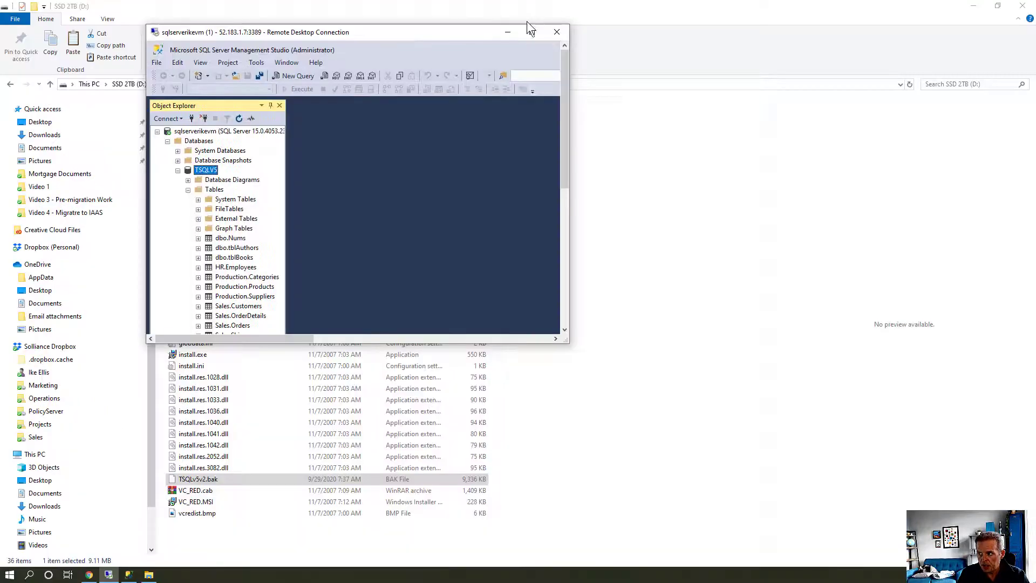
# In local SSMS, start a TSQLV5 backup with URL as the destination and add a target
pyautogui.click(128, 575)
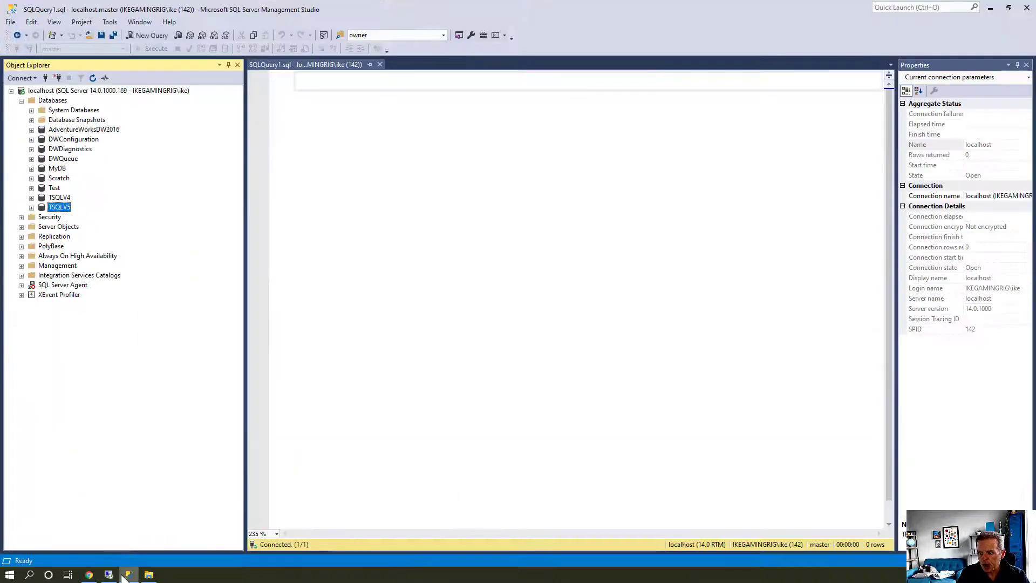
pyautogui.rightClick(59, 210)
pyautogui.moveTo(114, 252)
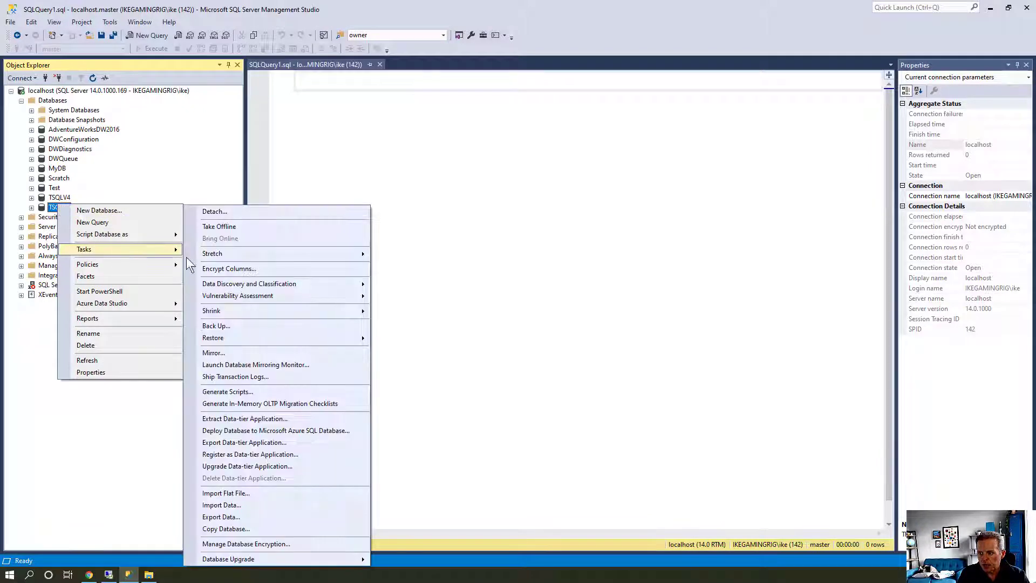
pyautogui.click(247, 323)
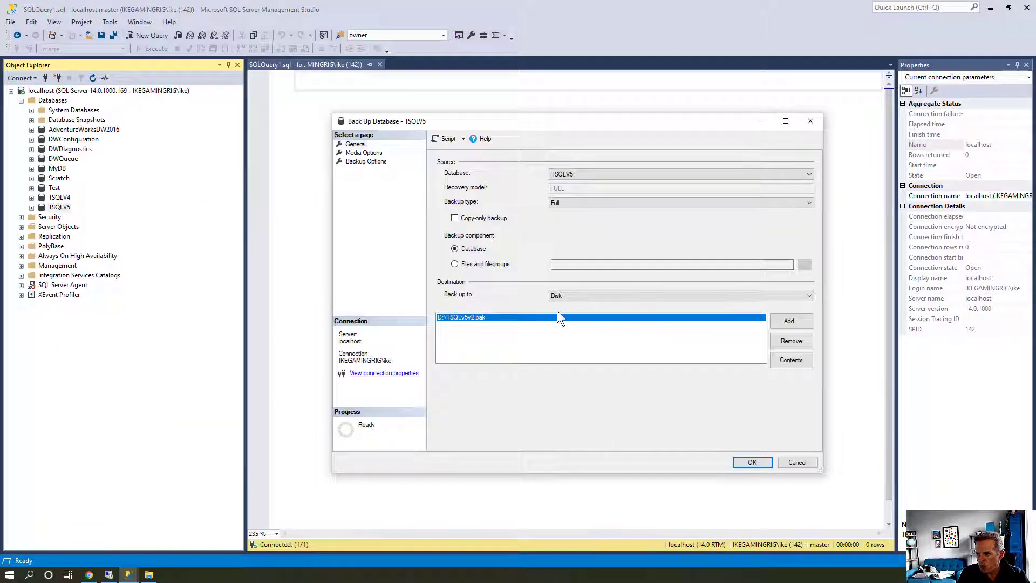
pyautogui.click(607, 297)
pyautogui.click(606, 311)
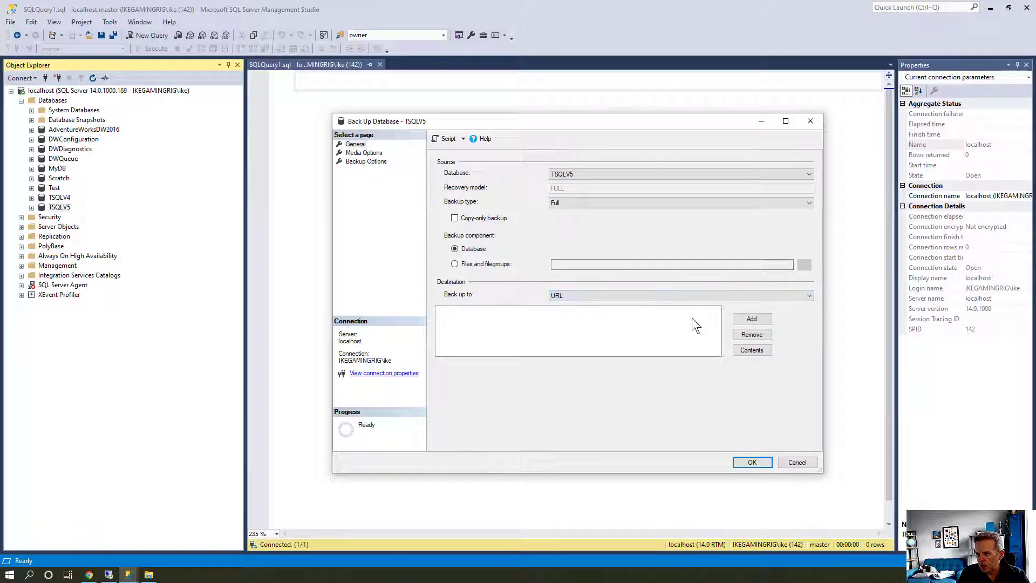
pyautogui.click(750, 320)
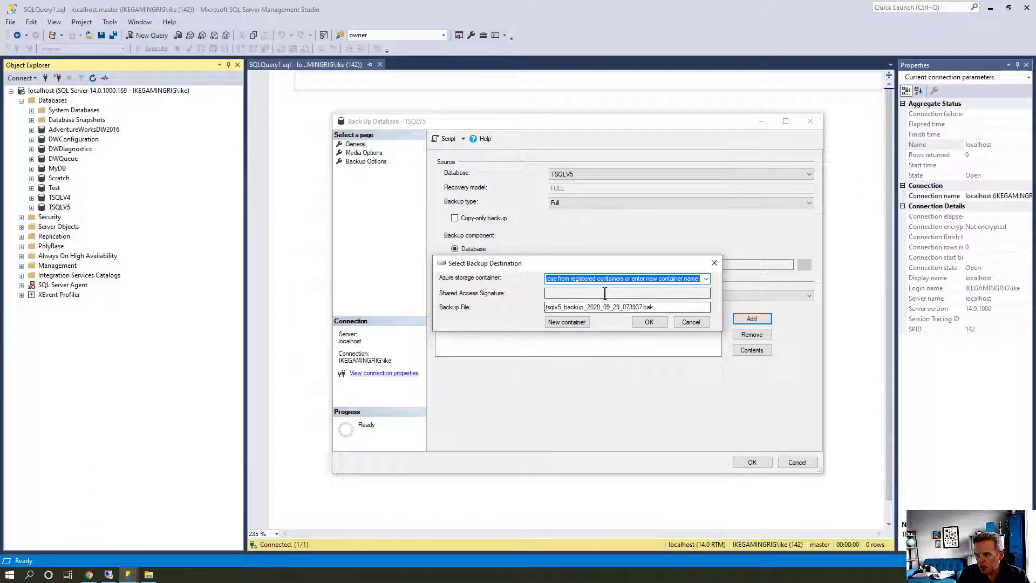
# From New container, sign in to Azure using a different Microsoft account's e-mail and password
pyautogui.click(558, 320)
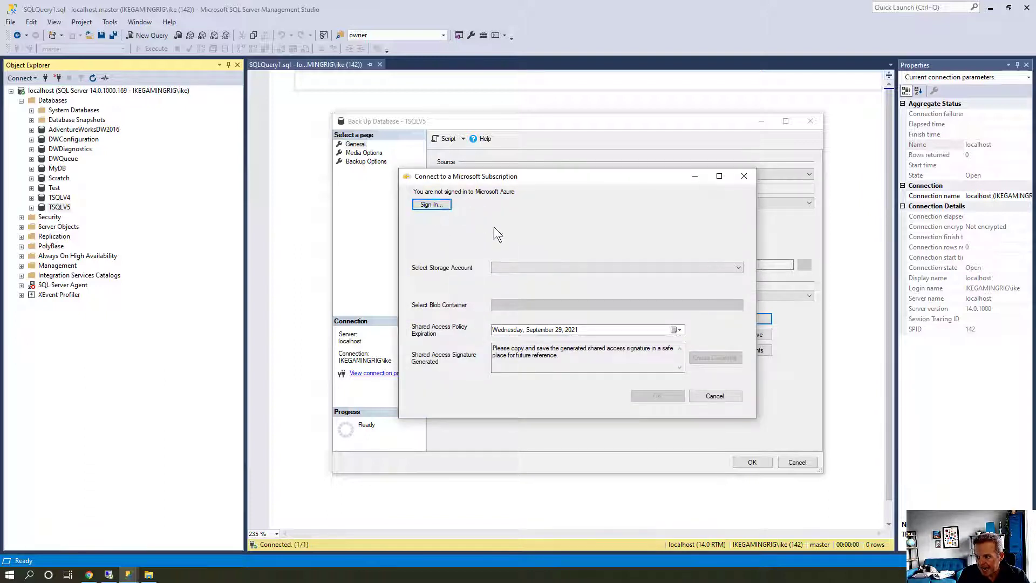
pyautogui.click(422, 206)
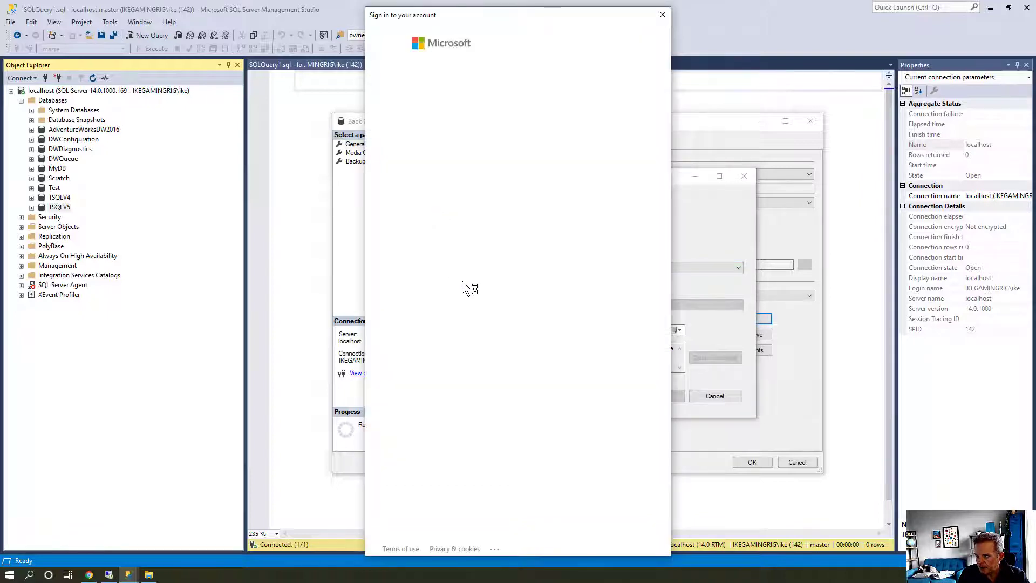
pyautogui.moveTo(468, 149); pyautogui.dragTo(463, 102)
pyautogui.click(464, 101)
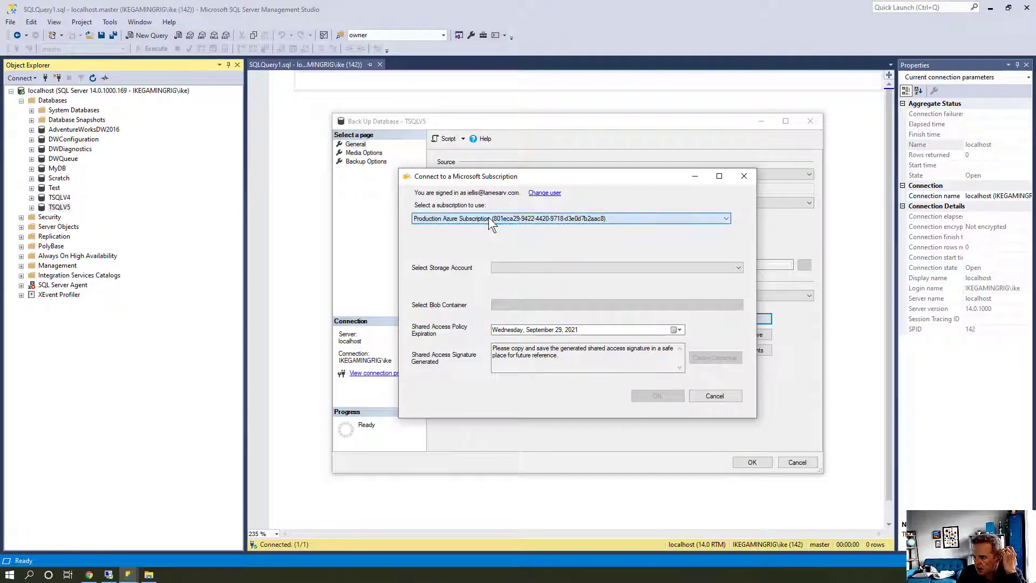
pyautogui.click(538, 193)
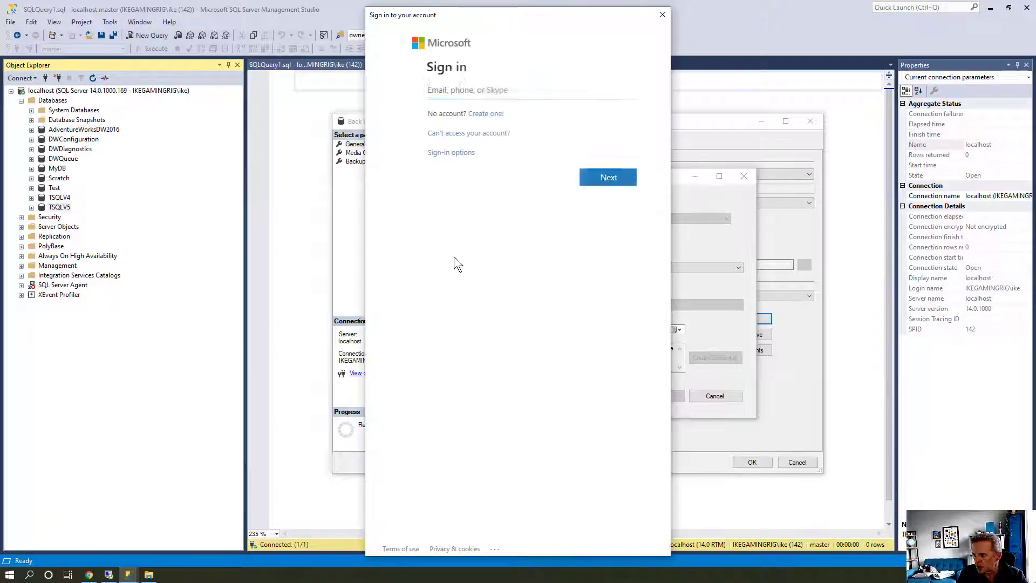
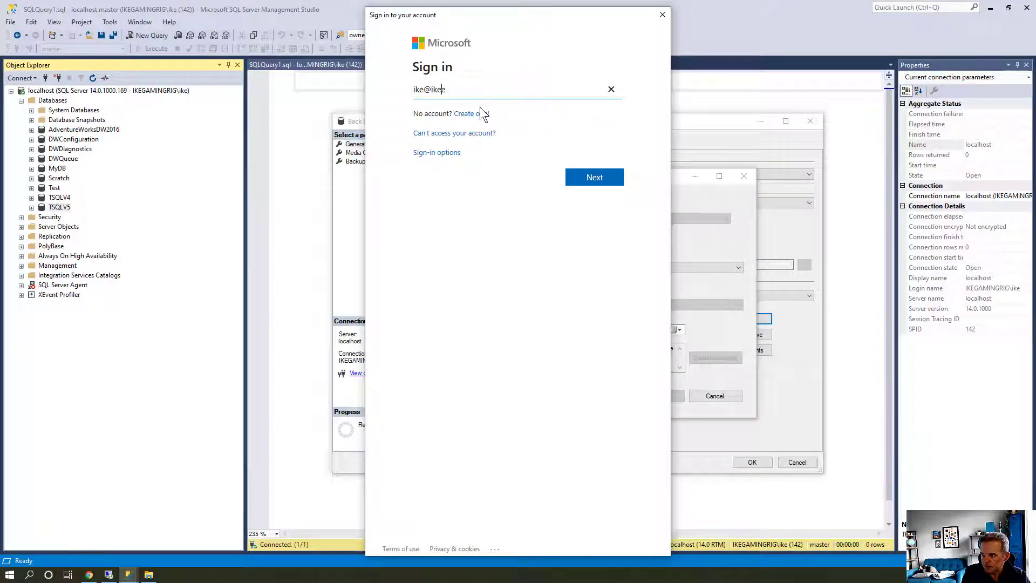
pyautogui.press('Return')
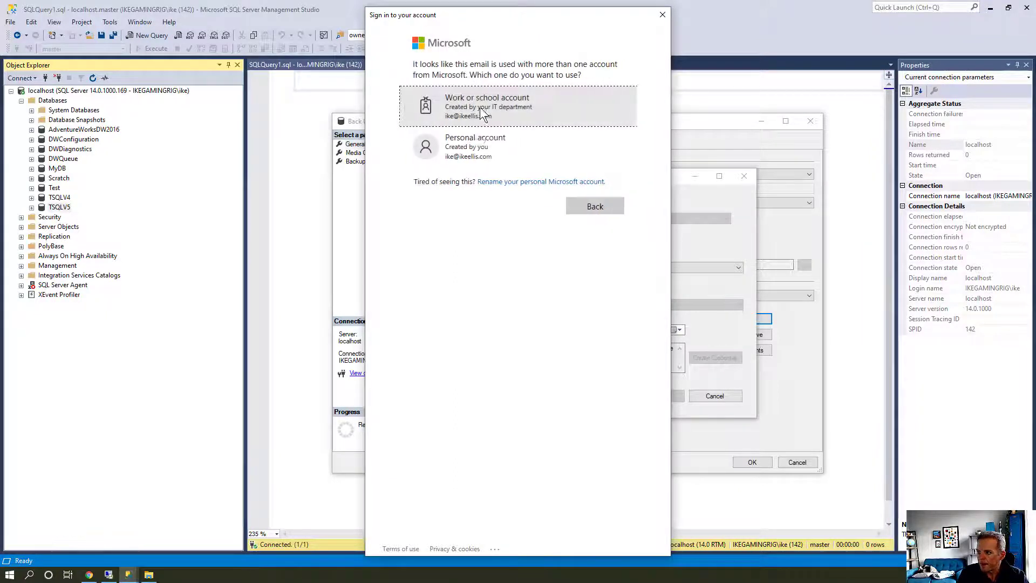
pyautogui.click(474, 141)
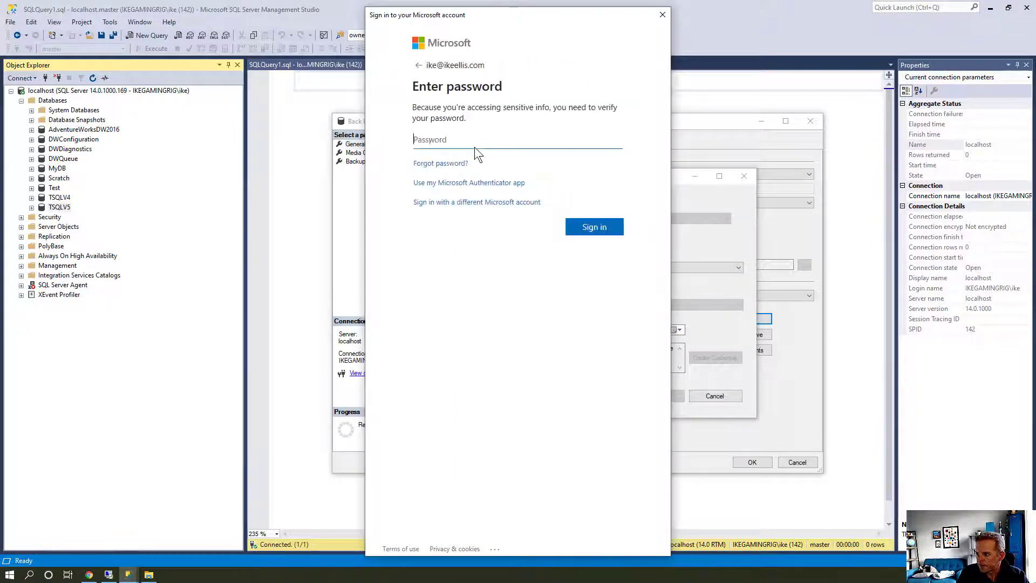
pyautogui.write('••••••••••••')
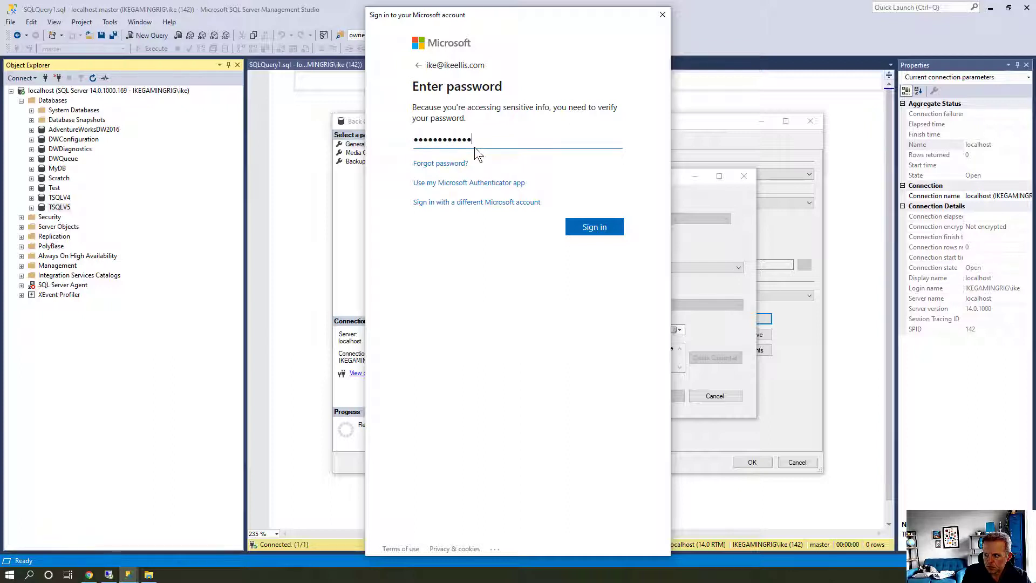
pyautogui.press('Return')
pyautogui.write('••••••••••')
pyautogui.press('Return')
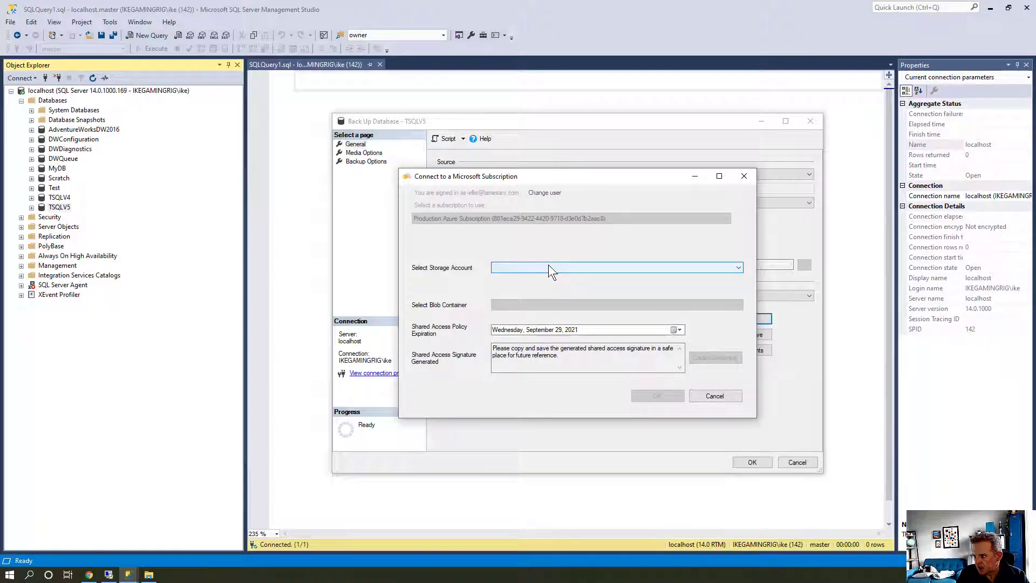
# Choose storage account portalvhdsmkfjcq5dqvrxk and blob container vhds
pyautogui.click(548, 264)
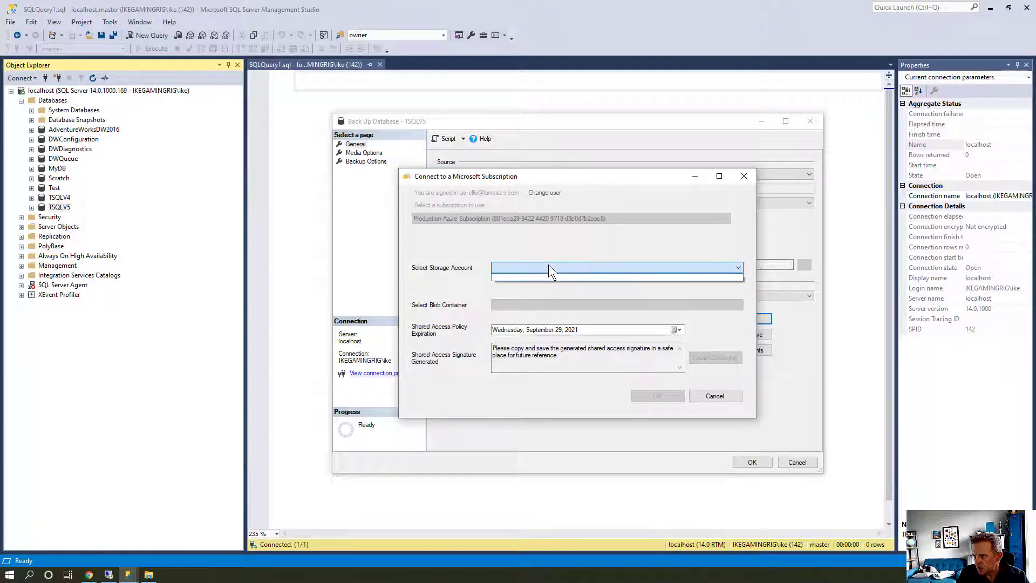
pyautogui.click(543, 193)
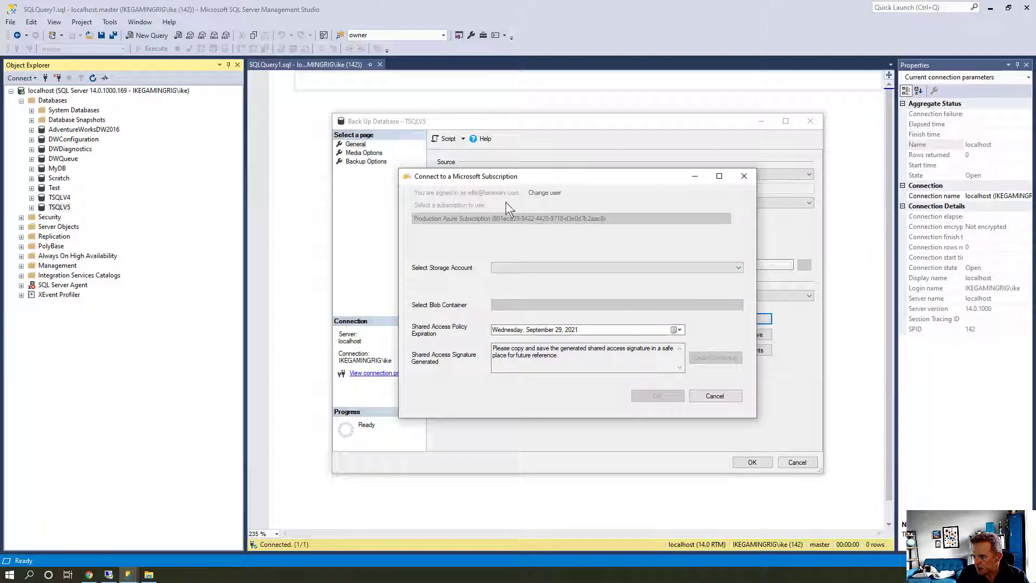
pyautogui.click(569, 269)
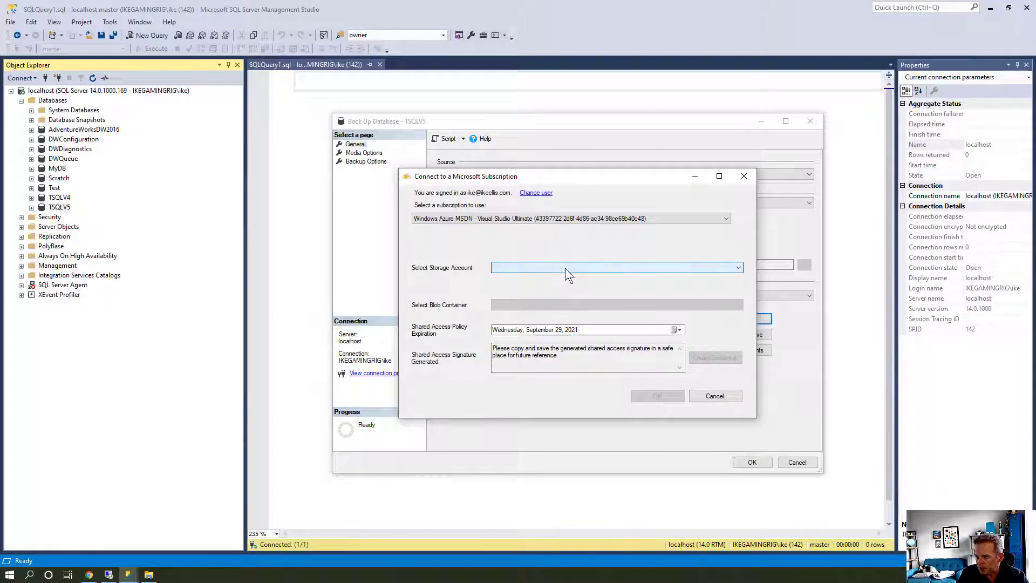
pyautogui.click(593, 264)
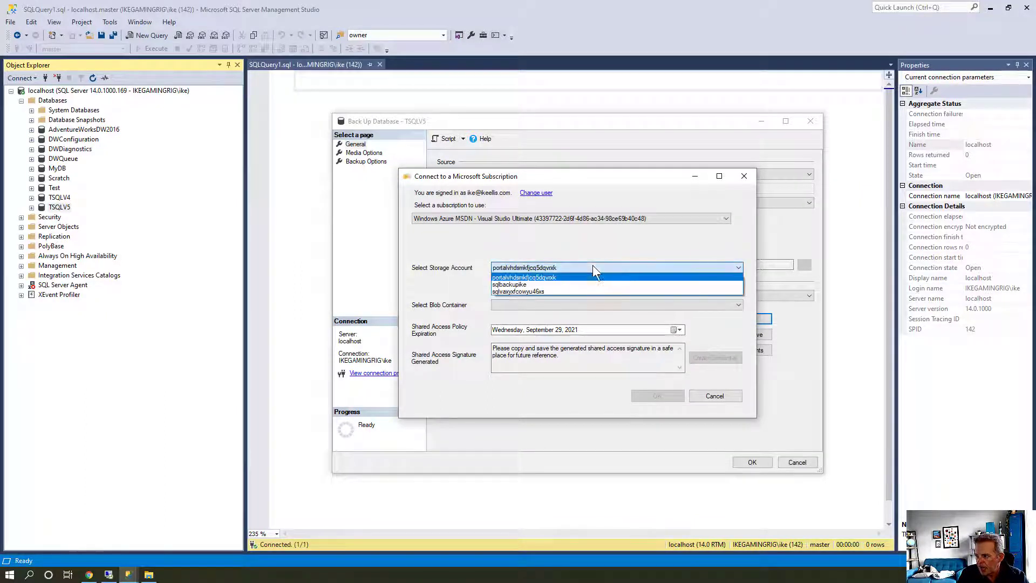
pyautogui.click(482, 290)
pyautogui.click(513, 304)
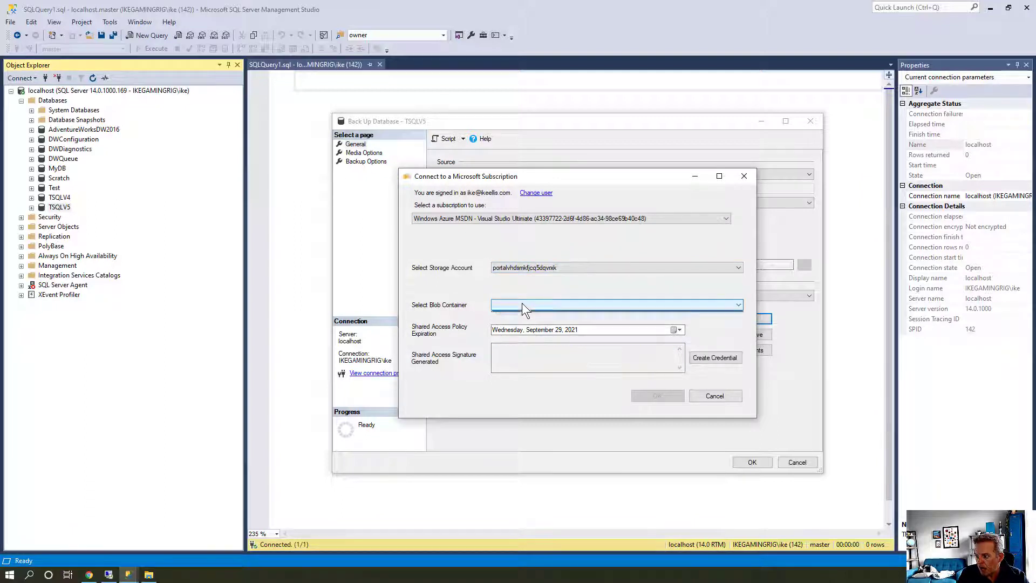
pyautogui.click(514, 306)
pyautogui.click(513, 307)
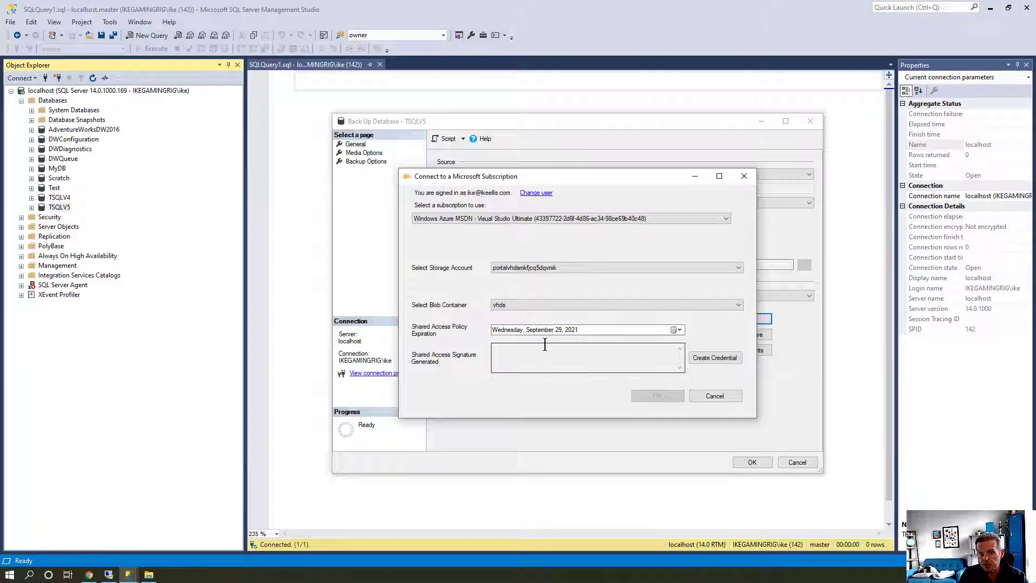
# Cancel the subscription connection and the TSQLV5 URL backup, then switch to the browser
pyautogui.click(715, 400)
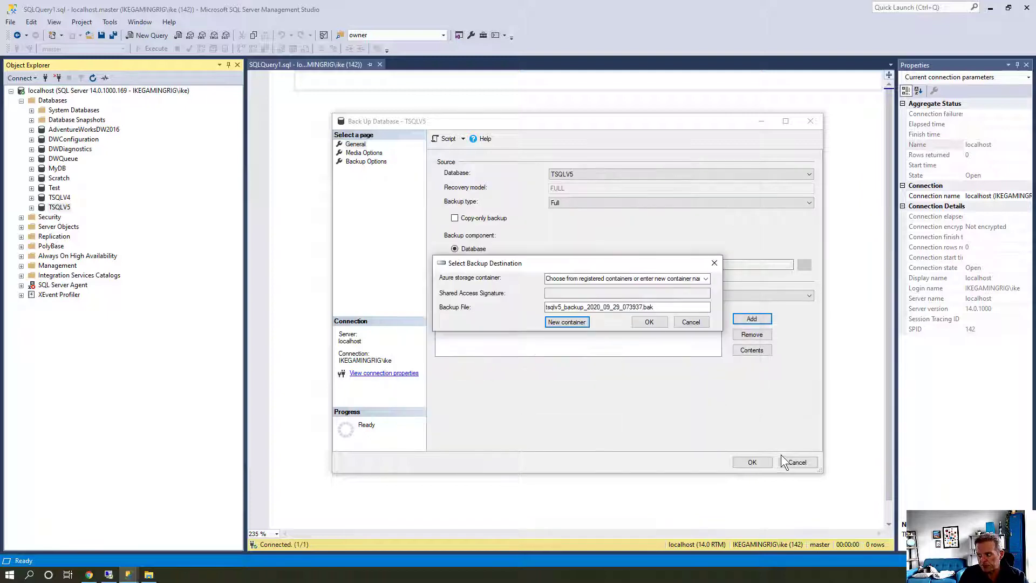
pyautogui.click(697, 323)
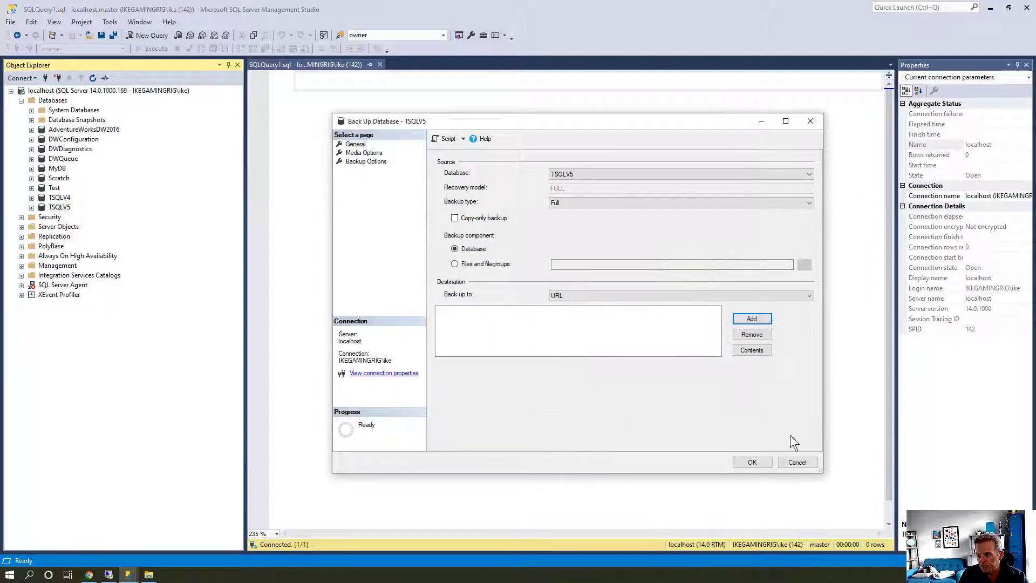
pyautogui.click(797, 463)
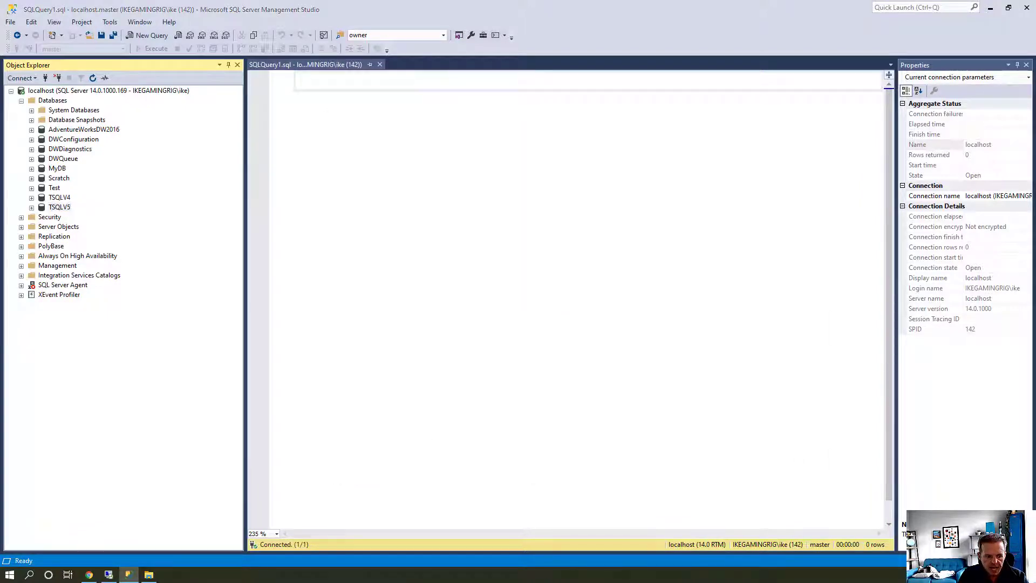
pyautogui.hotkey('alt', 'Tab')
# From the Azure home page, find 'storage' in the Marketplace and start a new Storage account
pyautogui.click(60, 10)
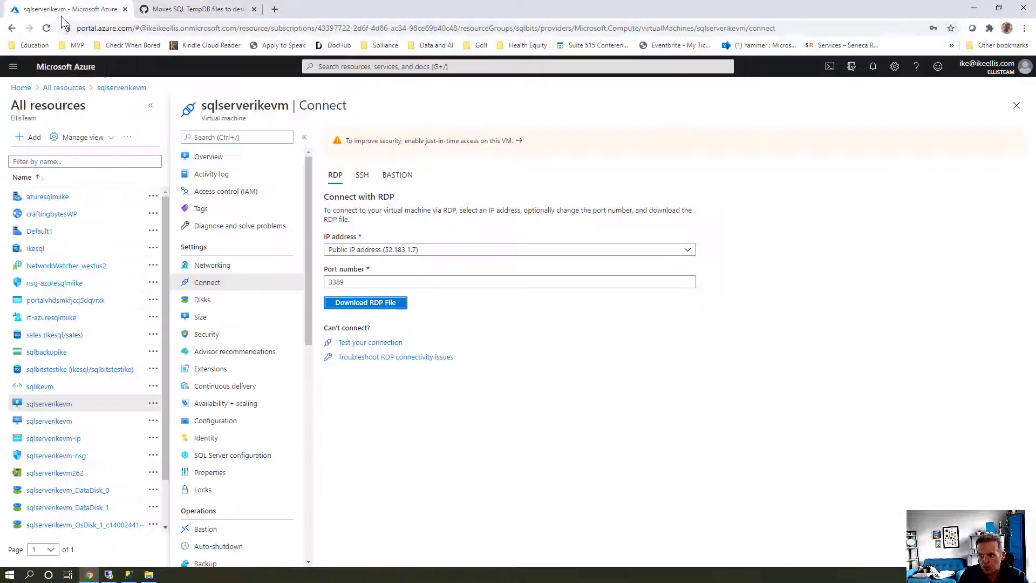
pyautogui.click(16, 88)
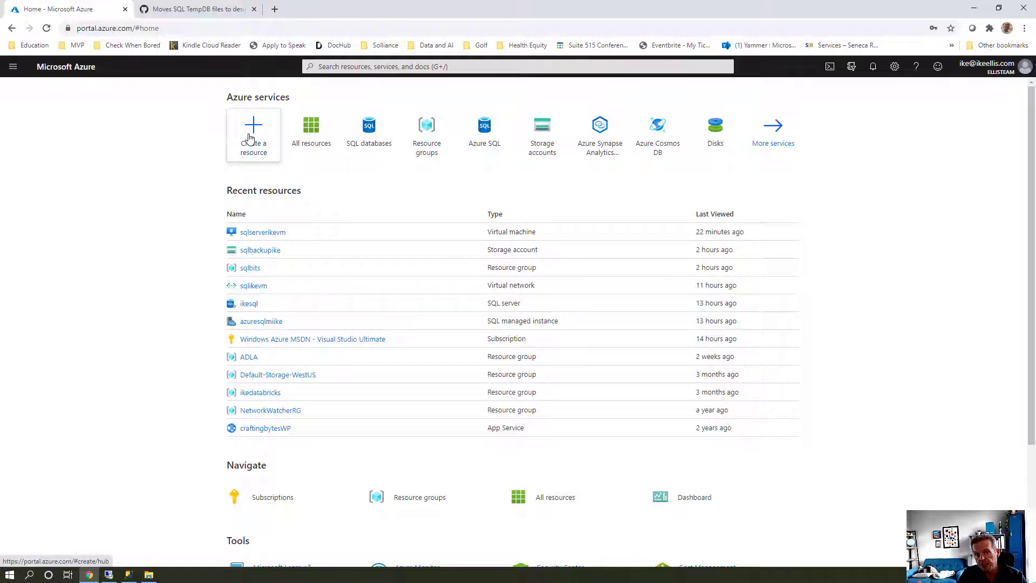
pyautogui.click(249, 139)
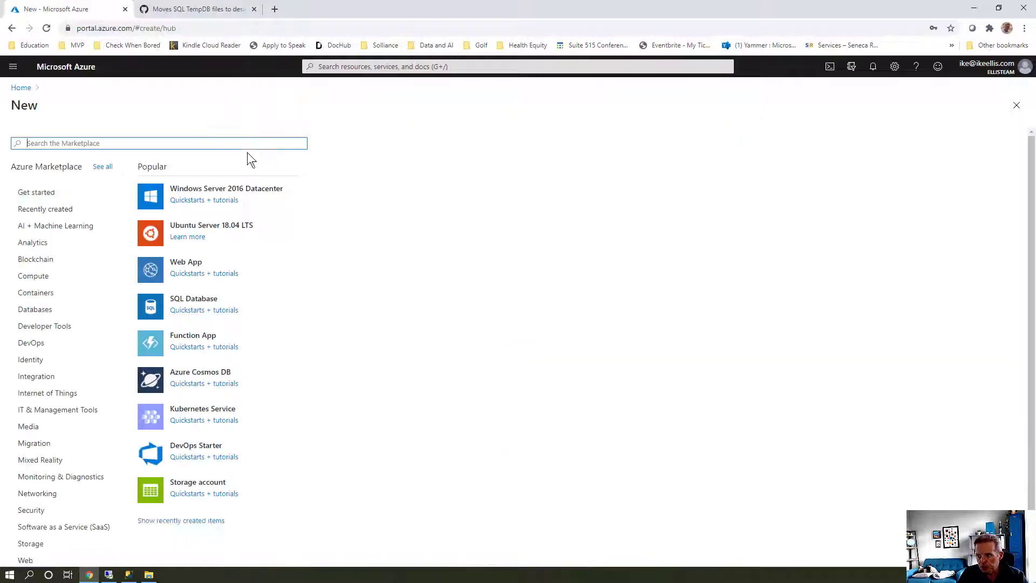
pyautogui.click(241, 143)
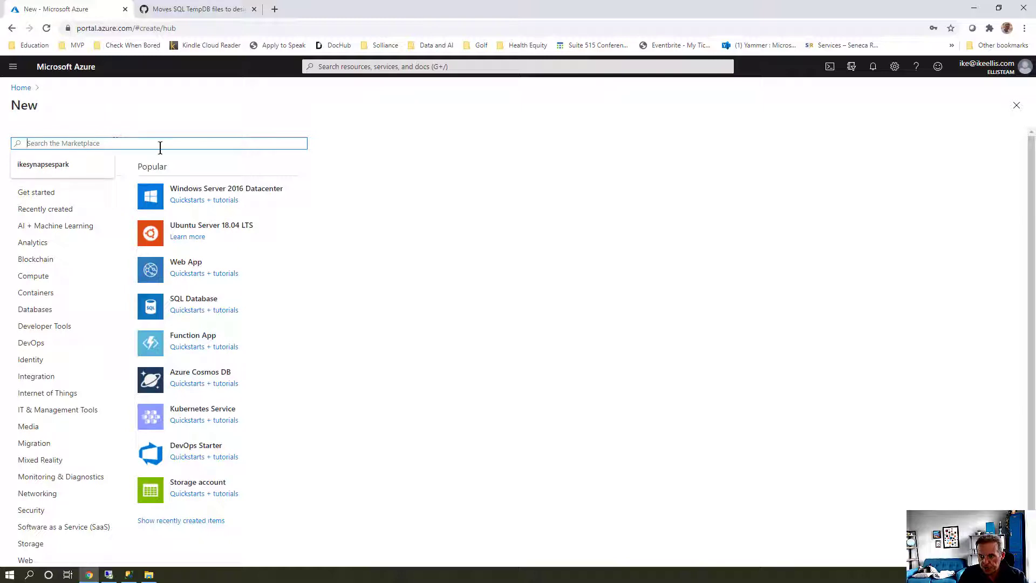
pyautogui.write('storage')
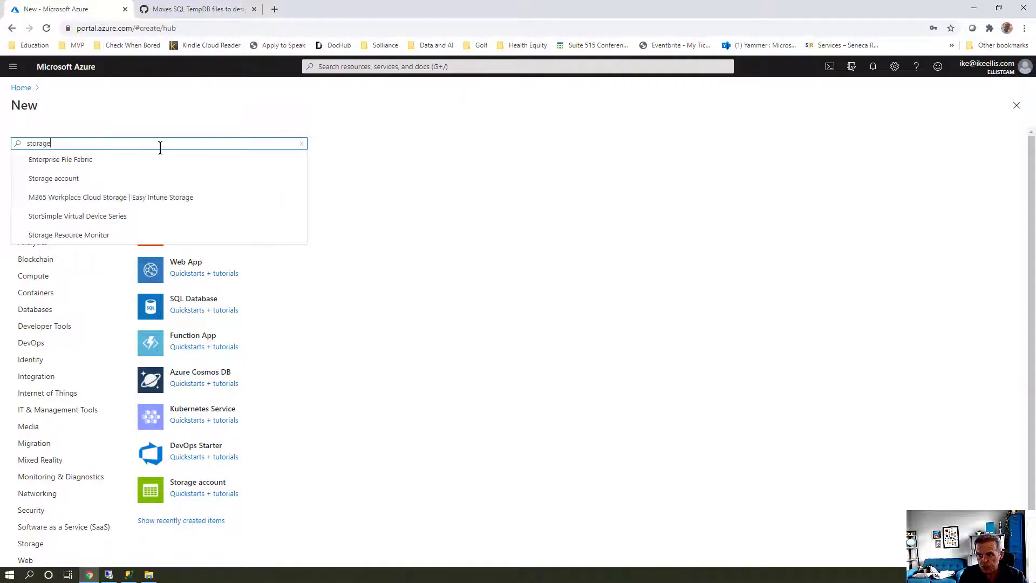
pyautogui.press('Return')
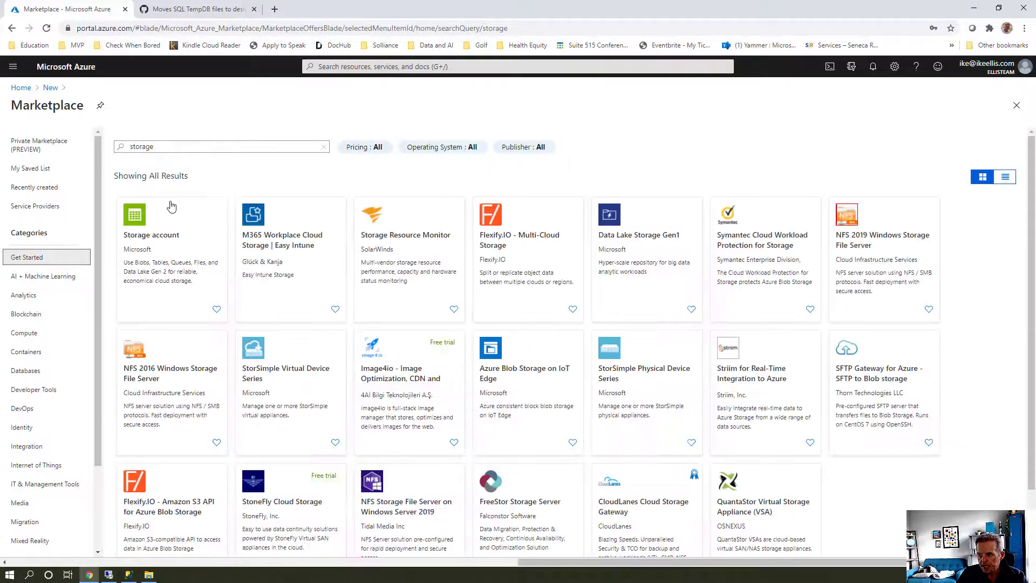
pyautogui.click(172, 241)
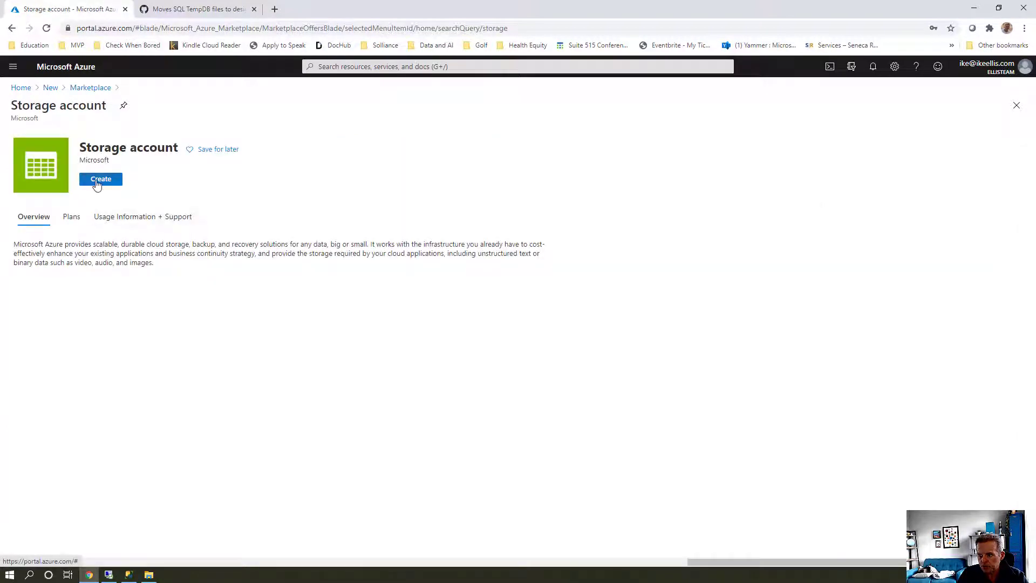
pyautogui.click(99, 179)
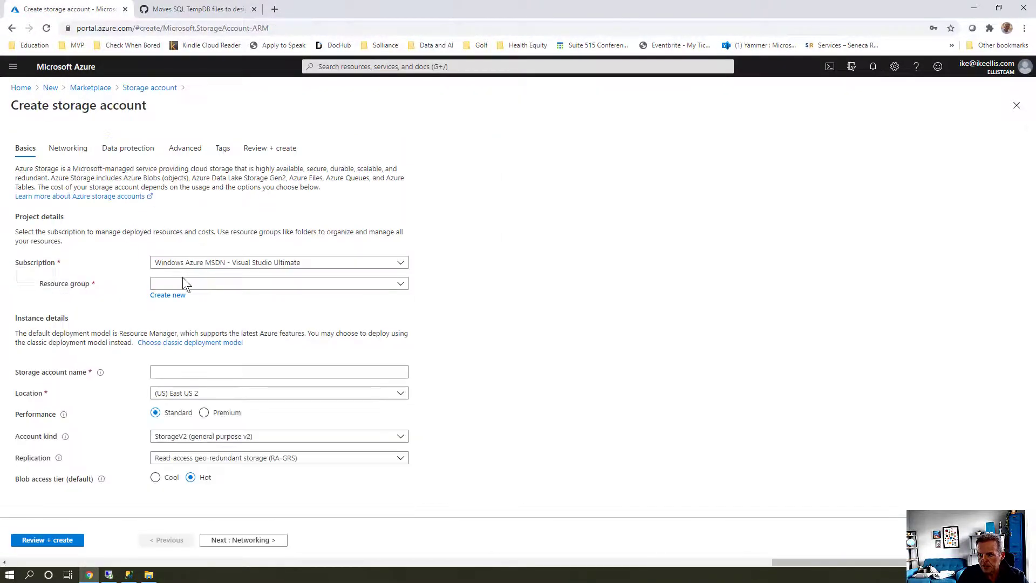
# Put the storage account in resource group sqlbits and name it sqlbitsike
pyautogui.click(185, 285)
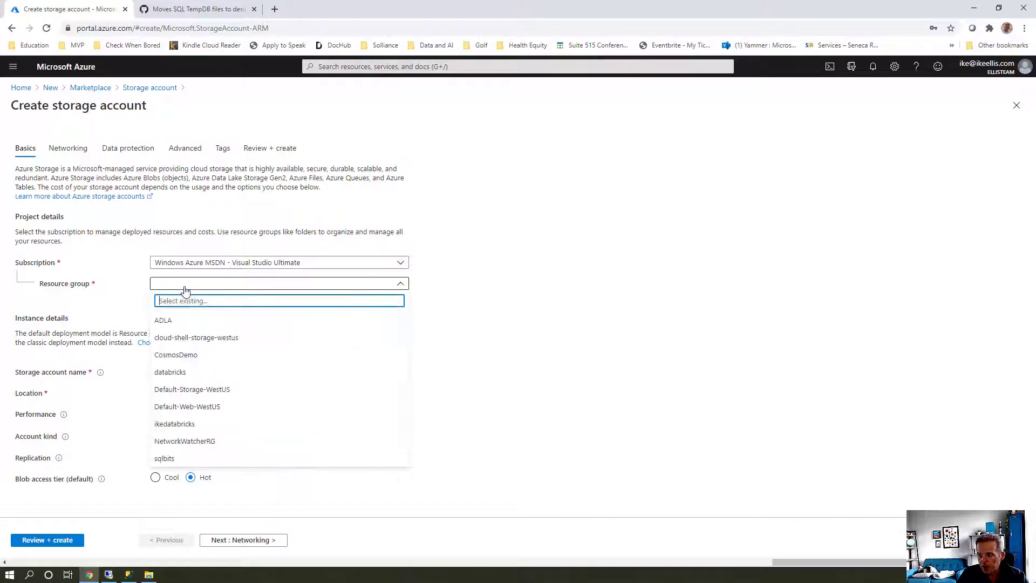
pyautogui.click(166, 458)
pyautogui.click(169, 373)
pyautogui.write('sqlbitsike')
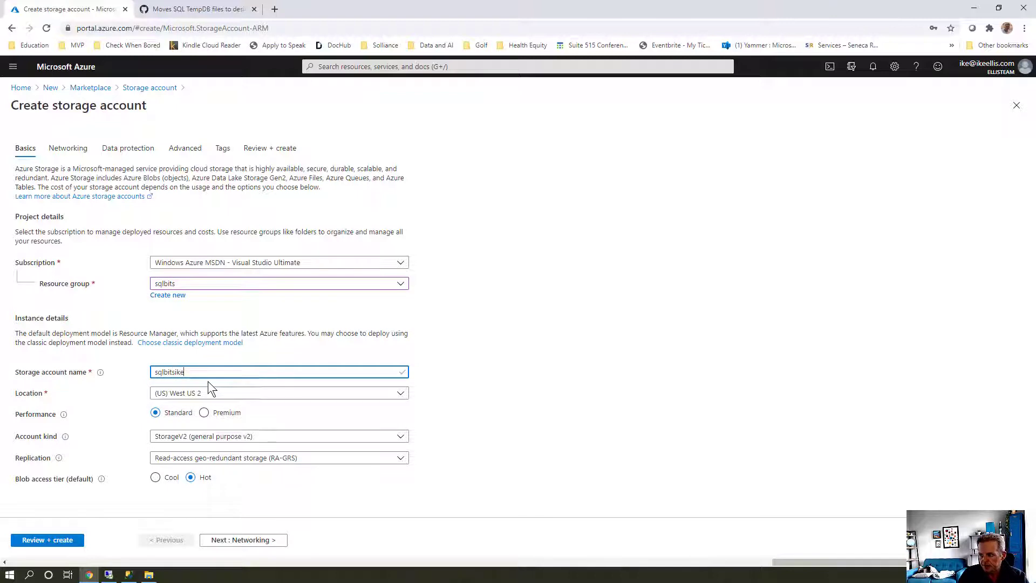
pyautogui.click(421, 407)
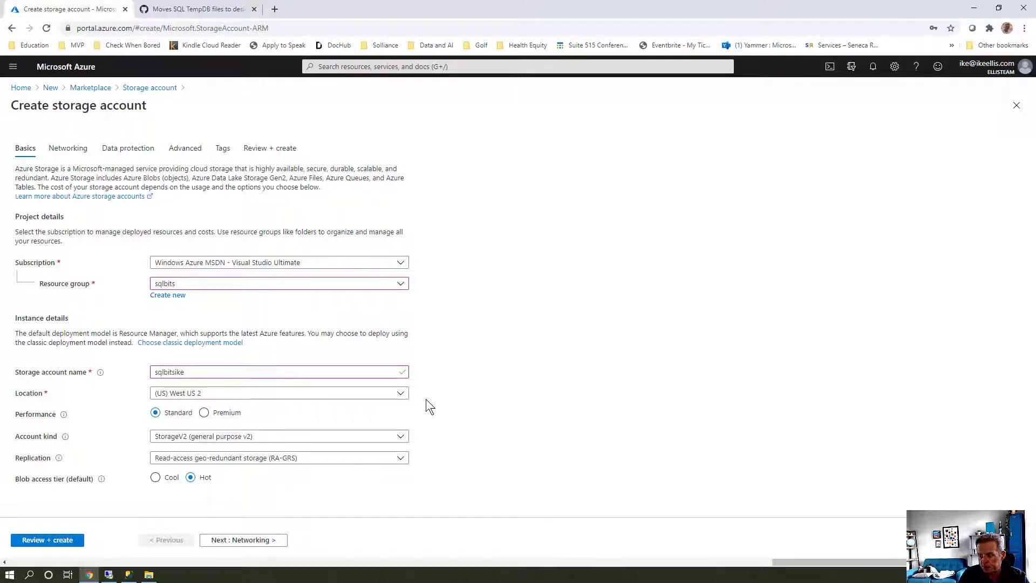
# Set replication to locally-redundant storage (LRS) and advance to the Networking settings
pyautogui.click(347, 468)
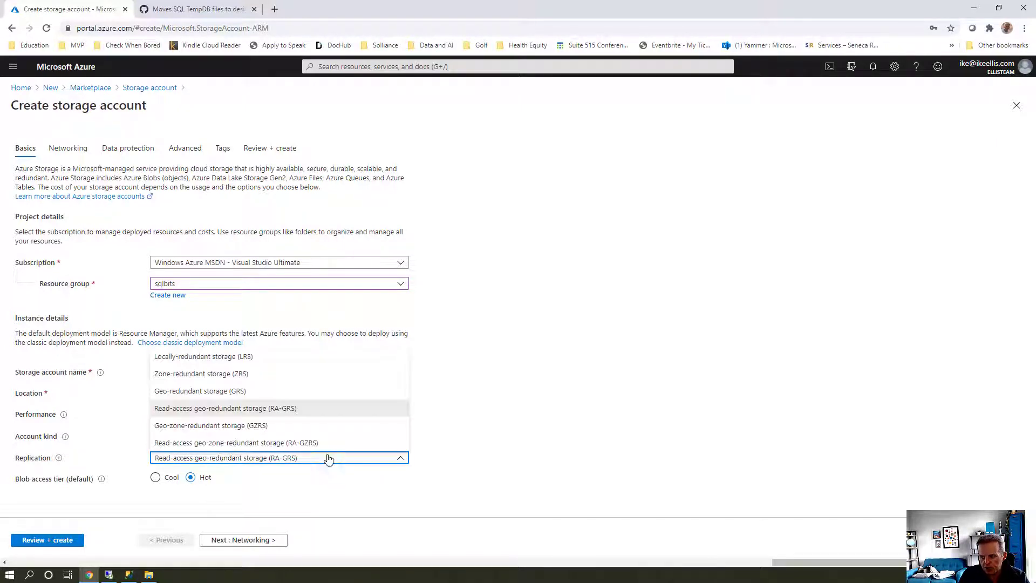
pyautogui.click(271, 367)
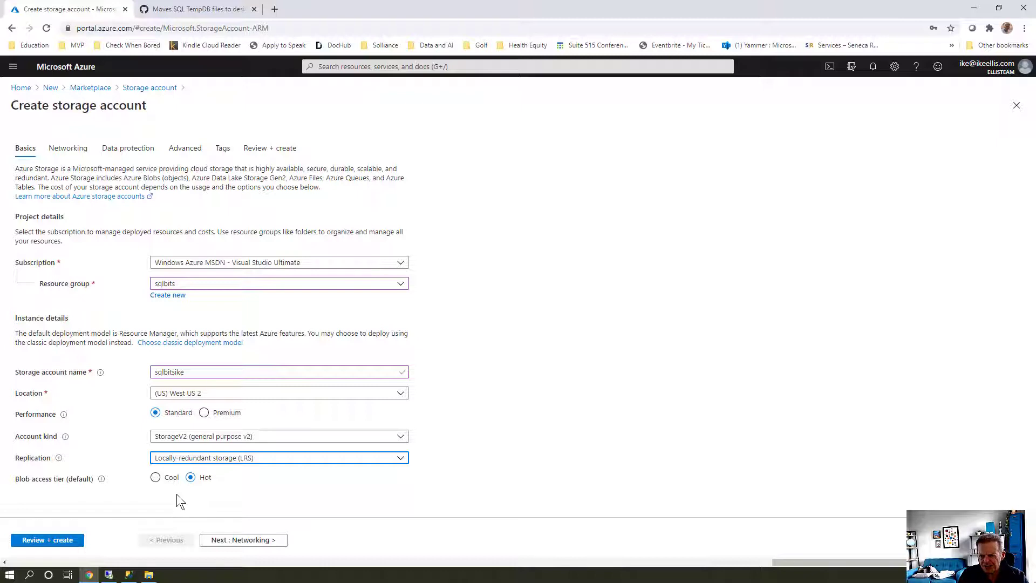
pyautogui.click(68, 148)
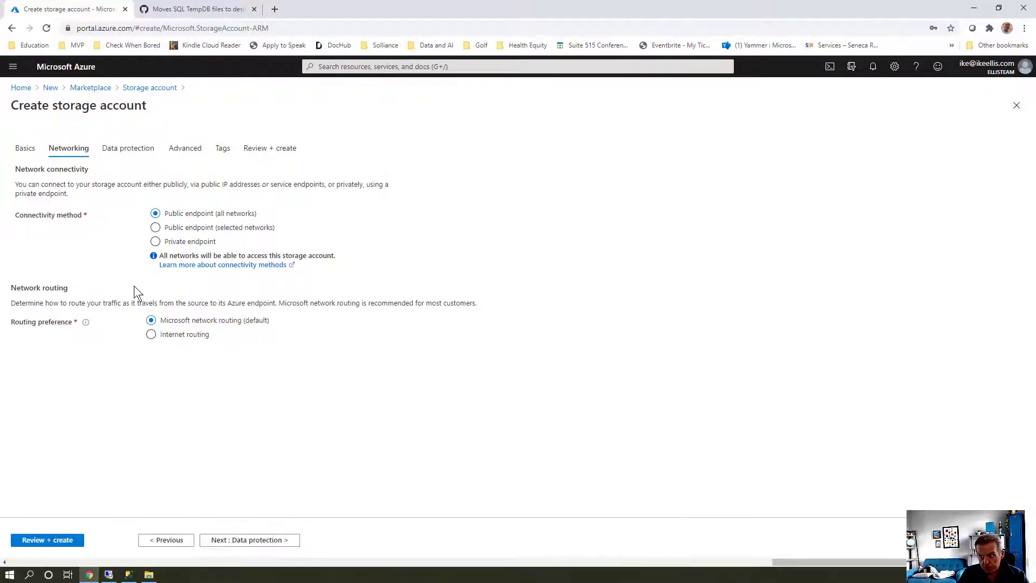
# Accept the Data protection, Advanced and Tags defaults, then review and create sqlbitsike
pyautogui.click(130, 156)
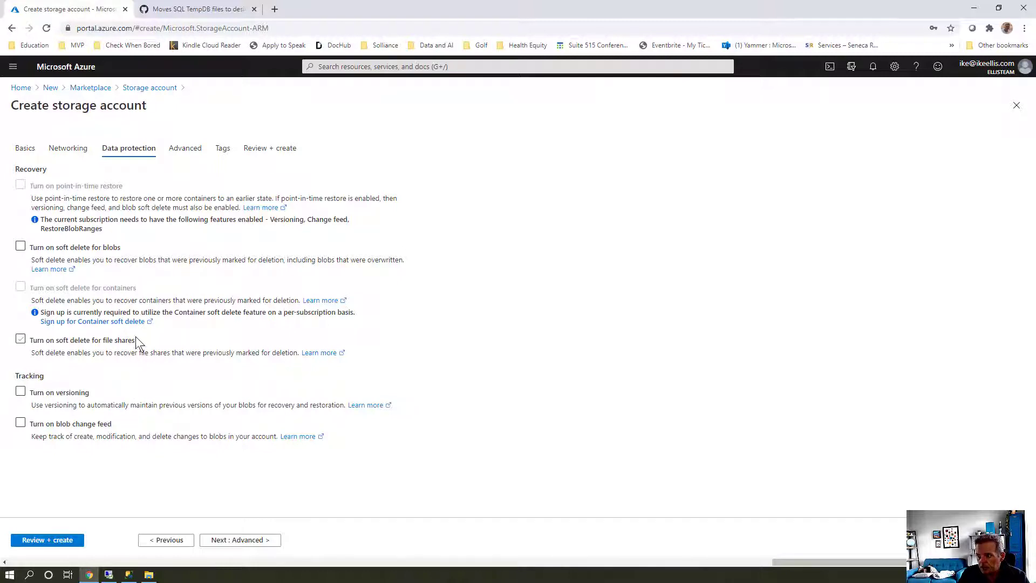
pyautogui.click(180, 145)
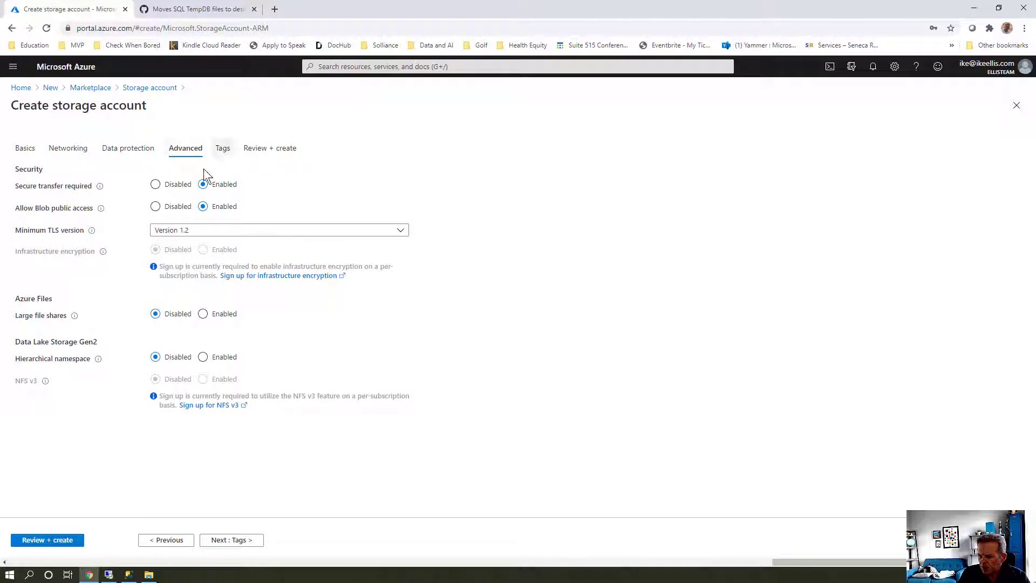
pyautogui.click(221, 153)
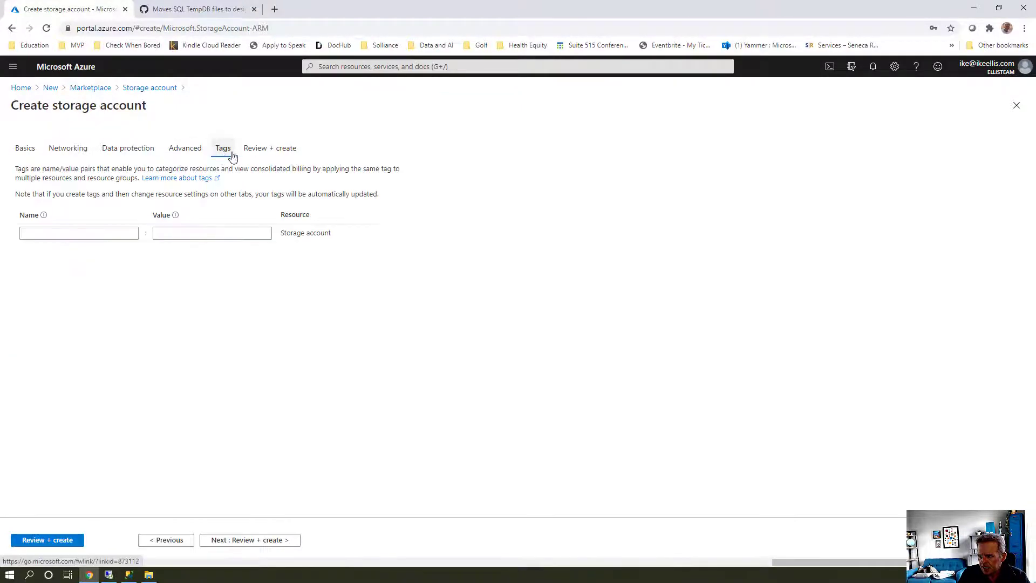
pyautogui.click(262, 153)
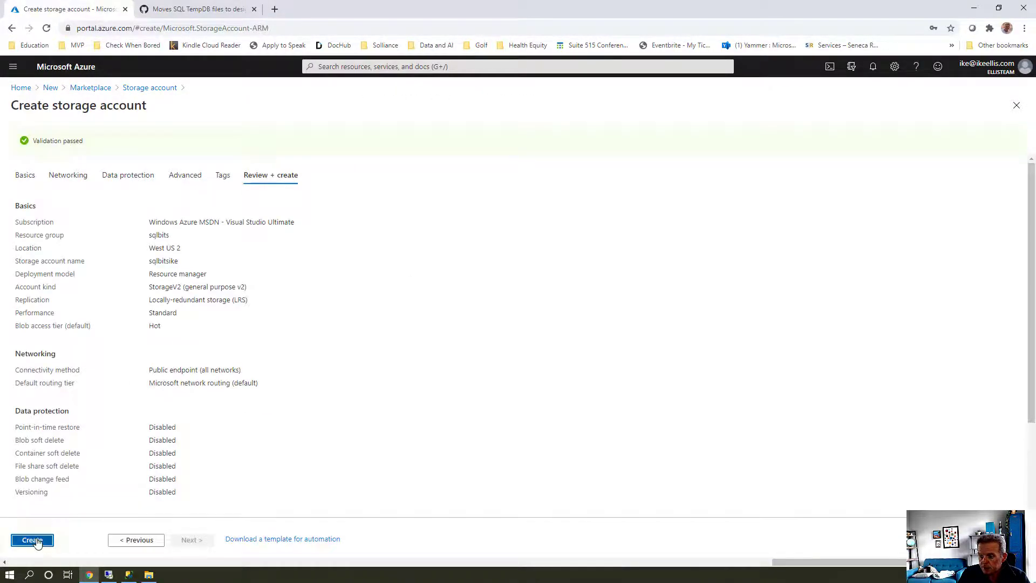
pyautogui.click(37, 539)
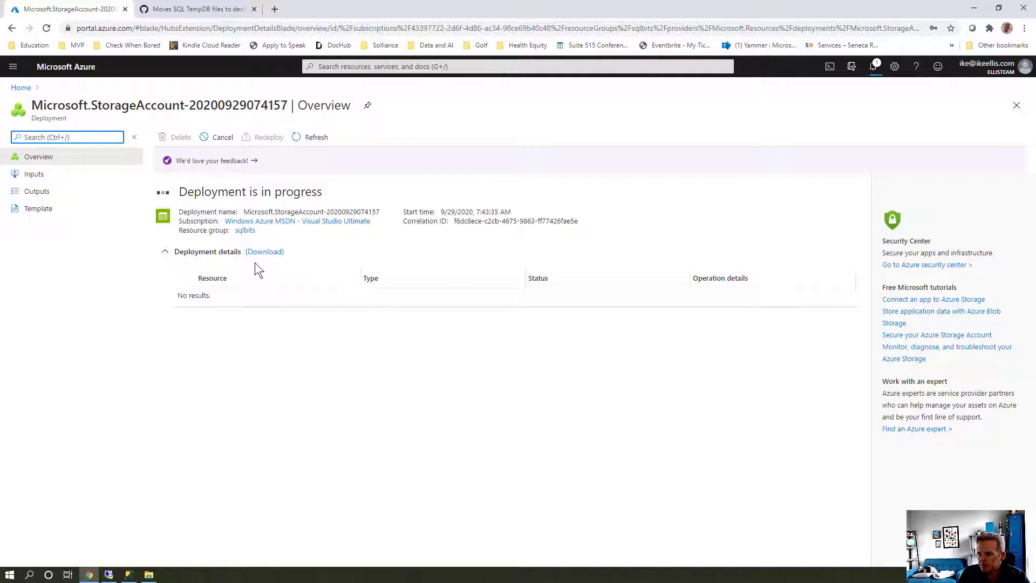
# Refresh the deployment status until it completes, then go to the sqlbitsike resource
pyautogui.click(311, 138)
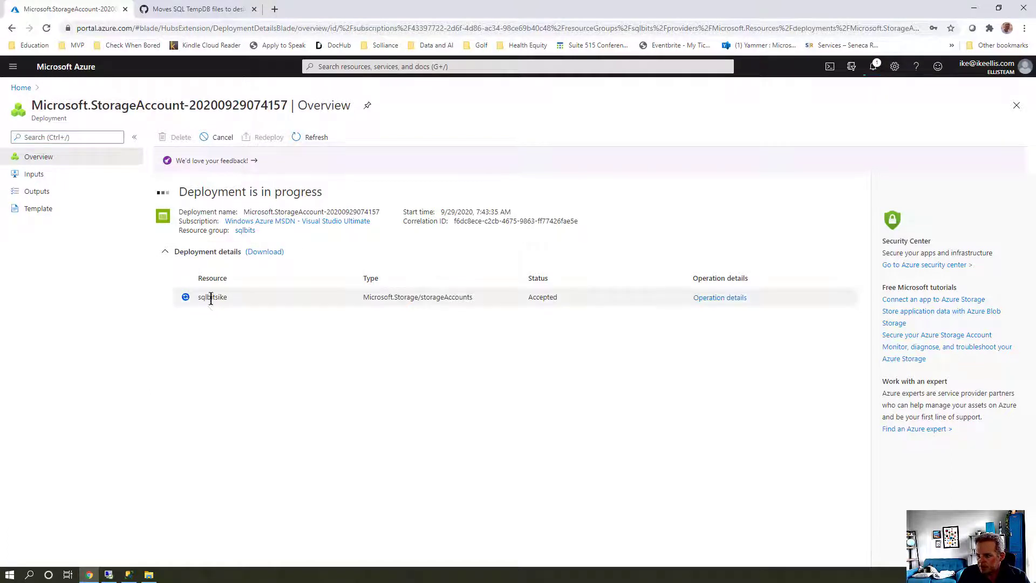
pyautogui.click(312, 138)
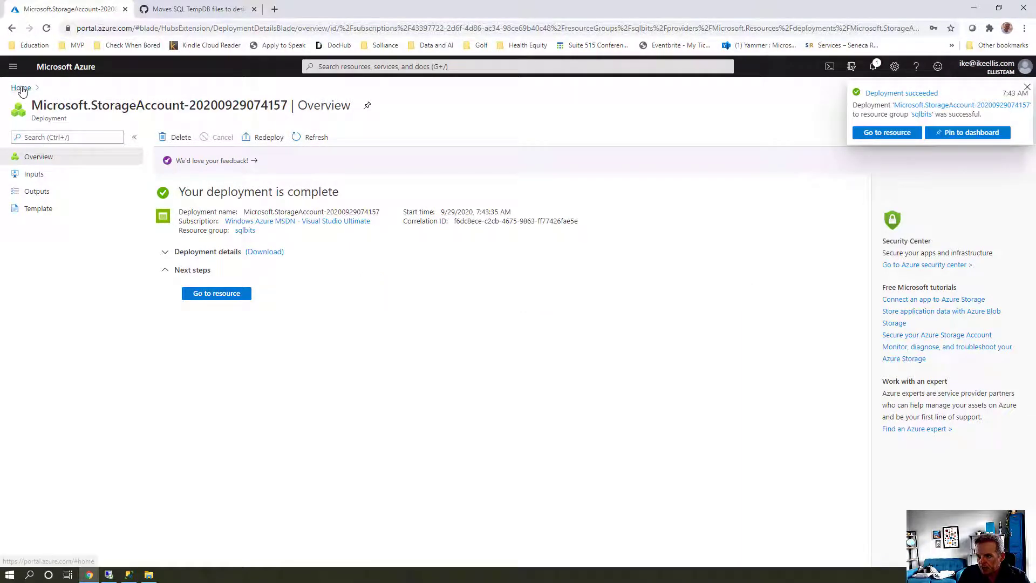
pyautogui.click(225, 294)
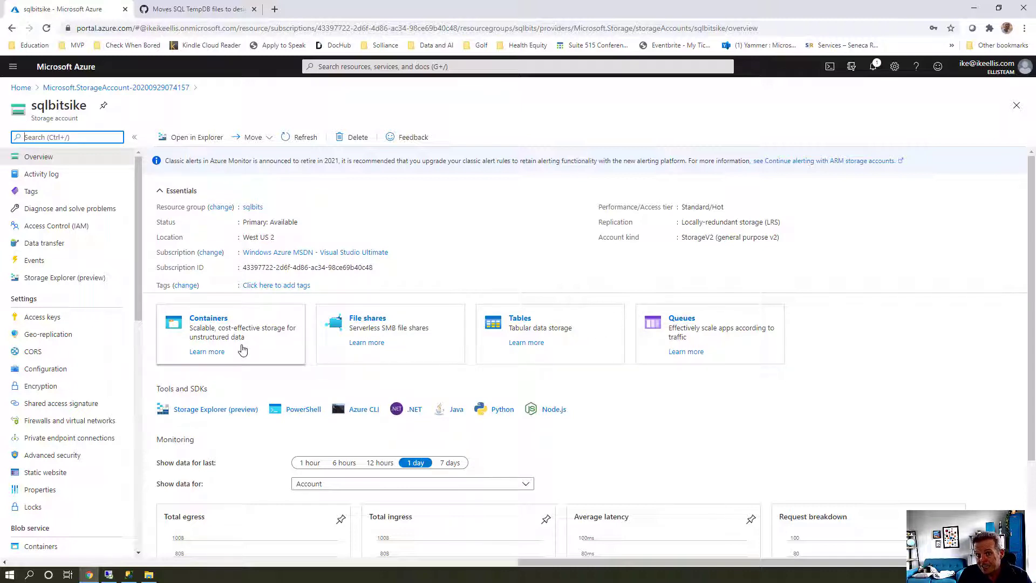
# Add a private container named sqlbackups to sqlbitsike and return to the account overview
pyautogui.click(242, 349)
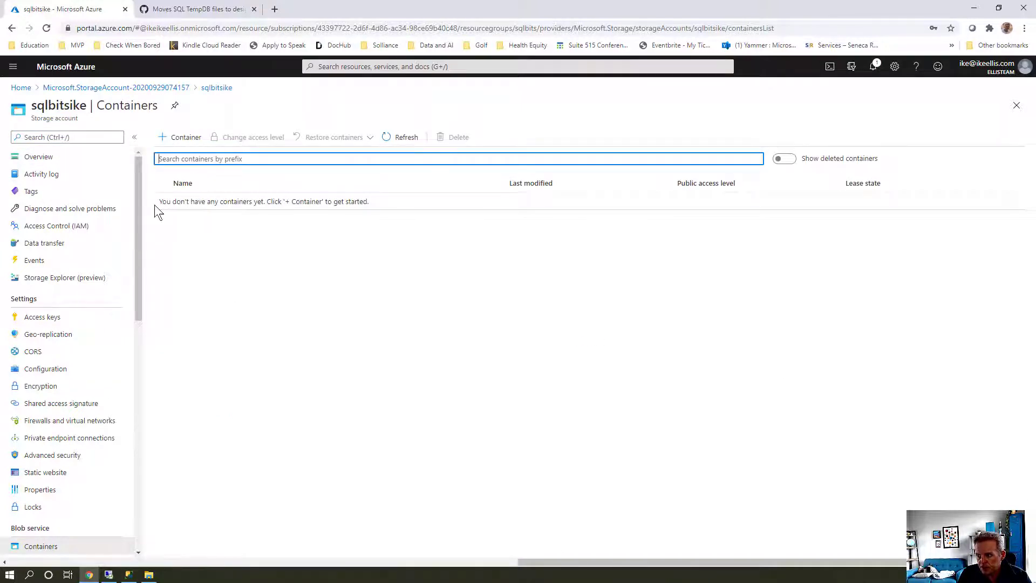
pyautogui.click(184, 138)
pyautogui.write('sqlbac')
pyautogui.write('kups')
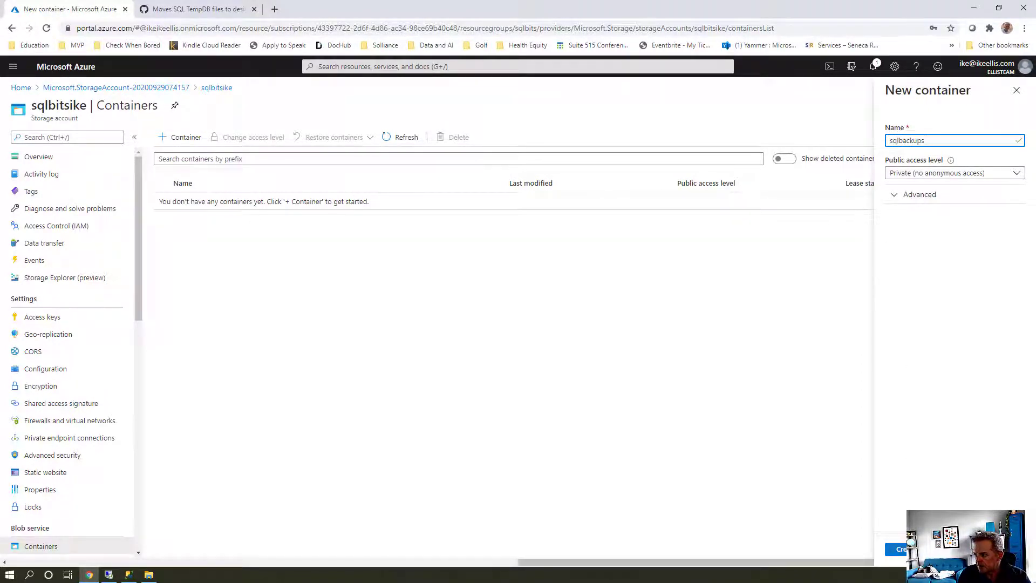
pyautogui.click(900, 549)
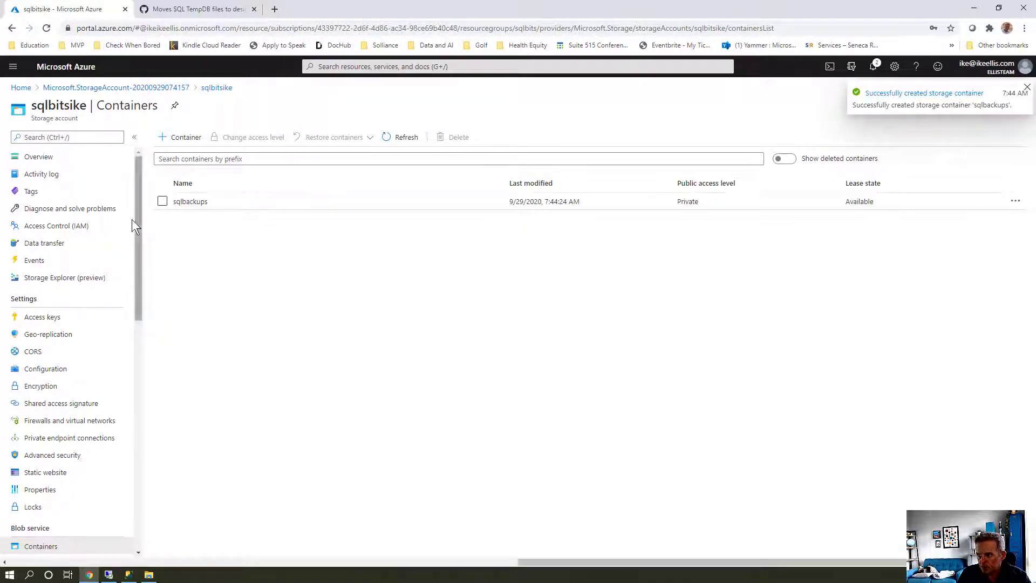
pyautogui.click(44, 162)
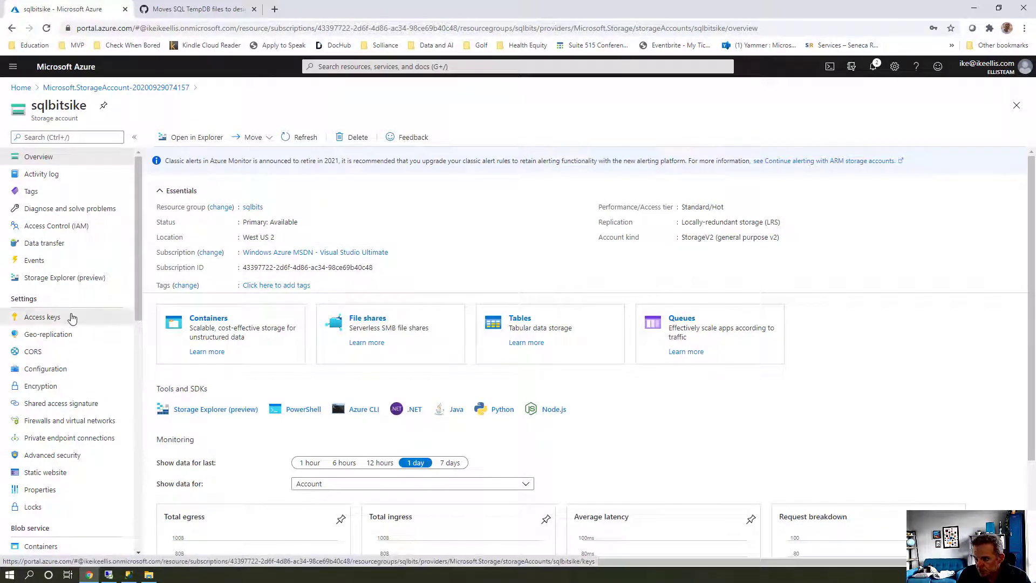
pyautogui.click(43, 316)
# Reveal the sqlbitsike access keys, select the account name, and bring SSMS back to the front
pyautogui.click(190, 214)
pyautogui.doubleClick(183, 199)
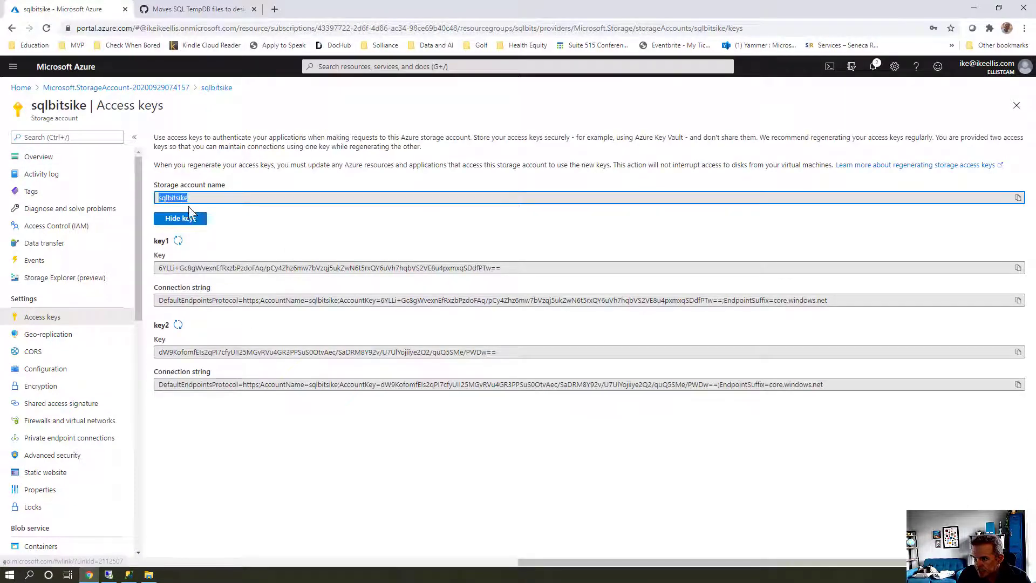
pyautogui.click(236, 228)
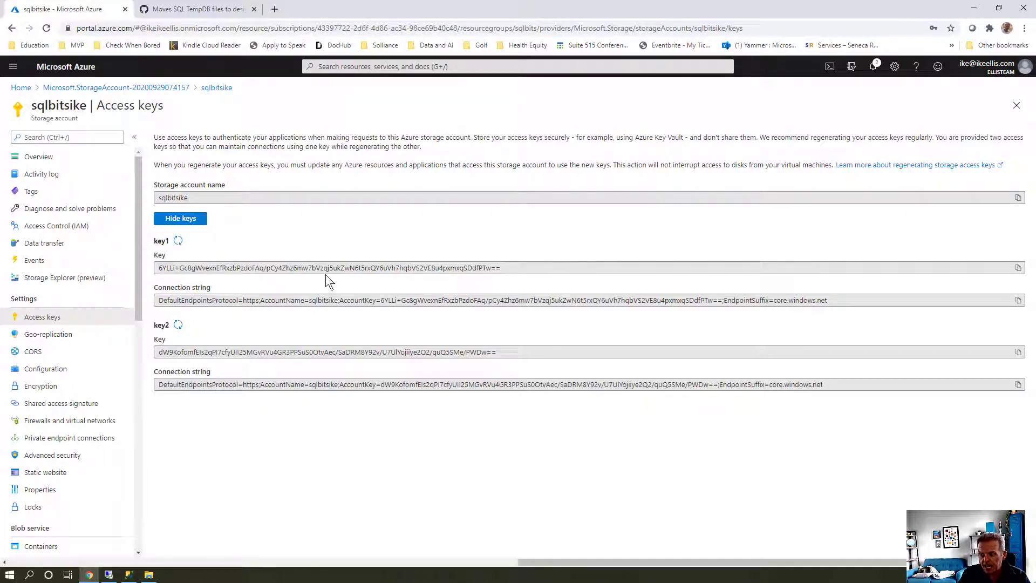
pyautogui.click(129, 574)
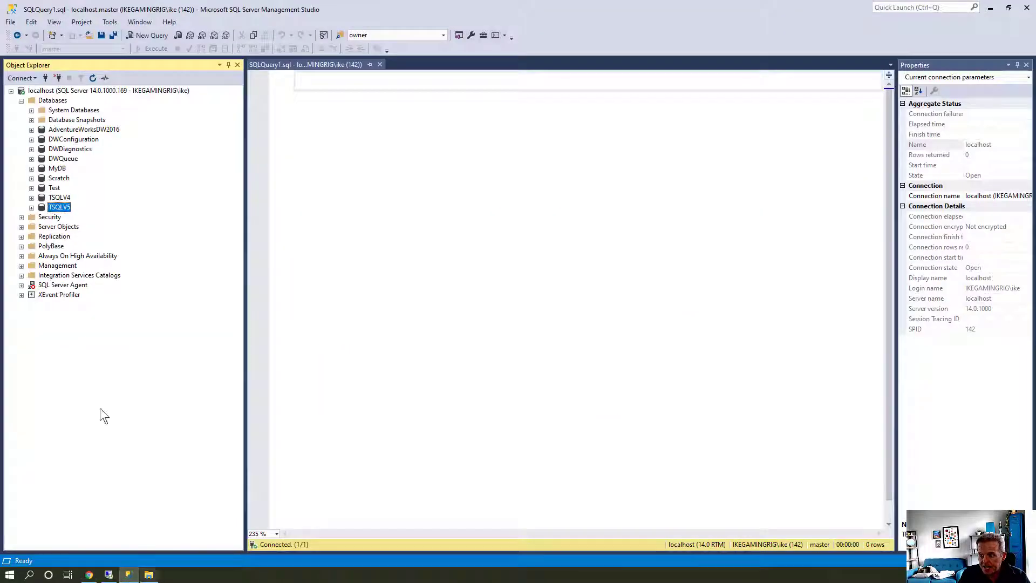
# Reopen the Backup URL.sql script from Recent Files
pyautogui.click(10, 22)
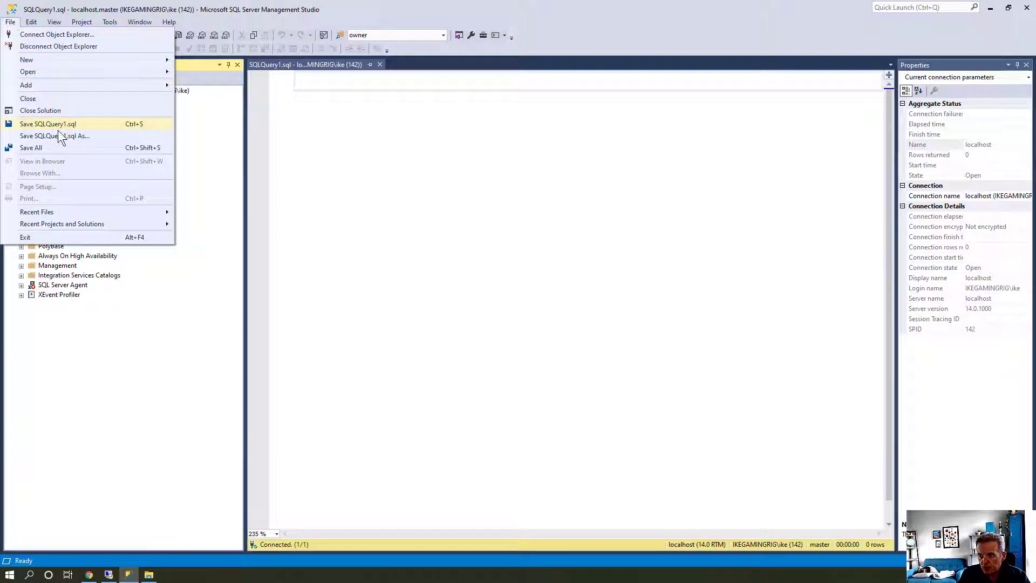
pyautogui.moveTo(62, 206)
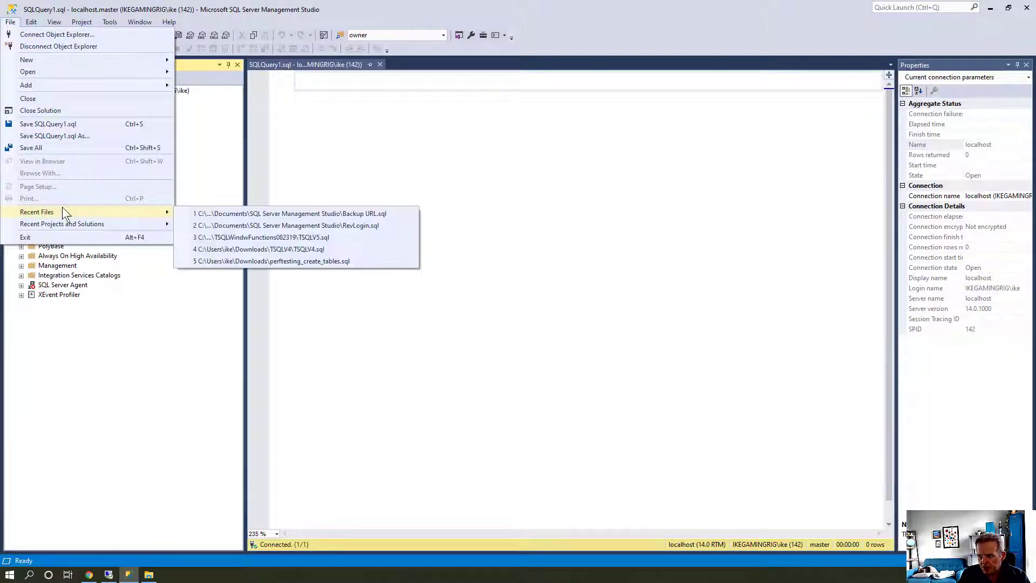
pyautogui.click(252, 215)
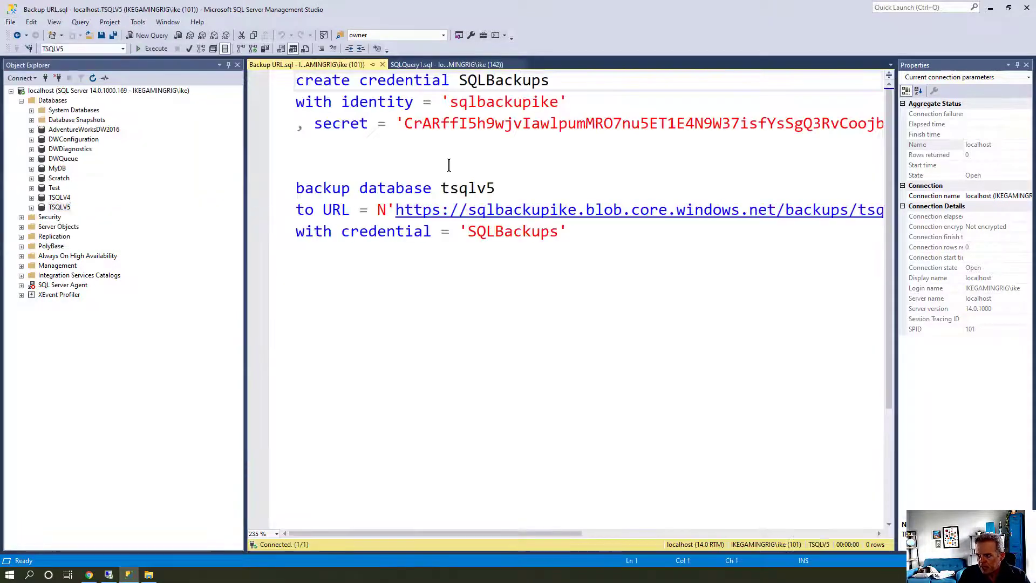
pyautogui.press('alt')
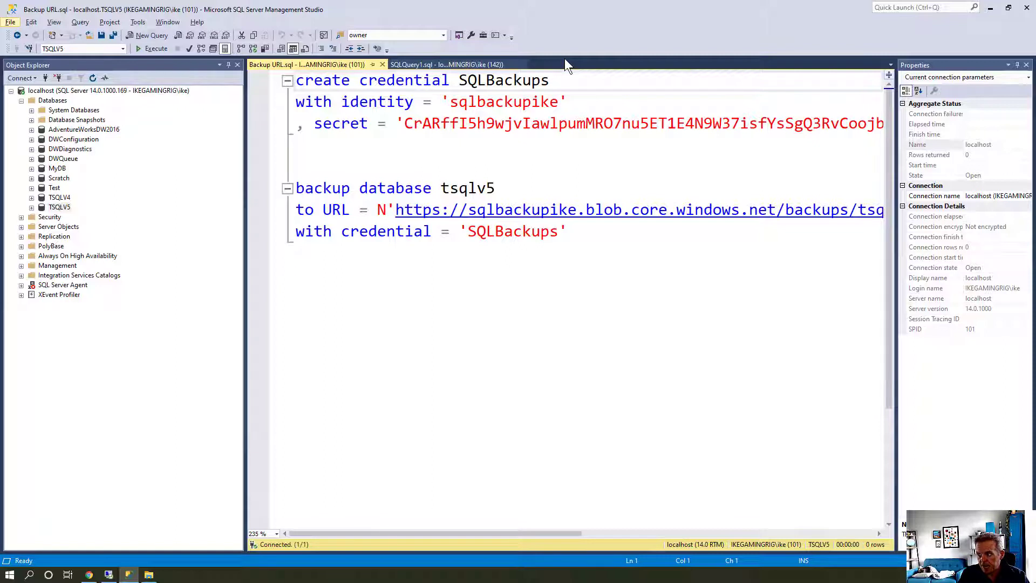
# Select the old identity account name and secret in the credential, then switch to Access keys
pyautogui.click(506, 105)
pyautogui.doubleClick(506, 105)
pyautogui.click(460, 124)
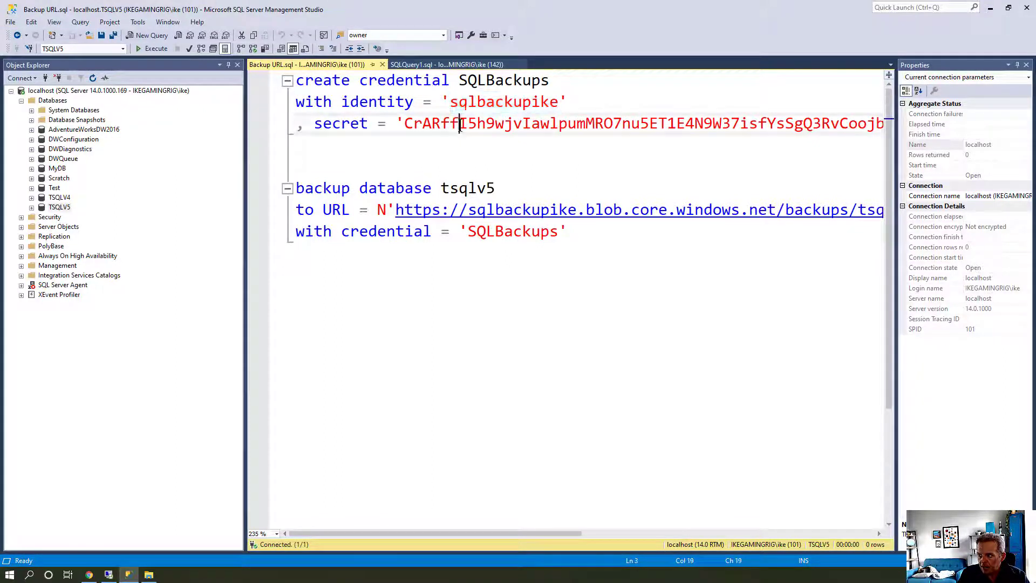
pyautogui.doubleClick(459, 125)
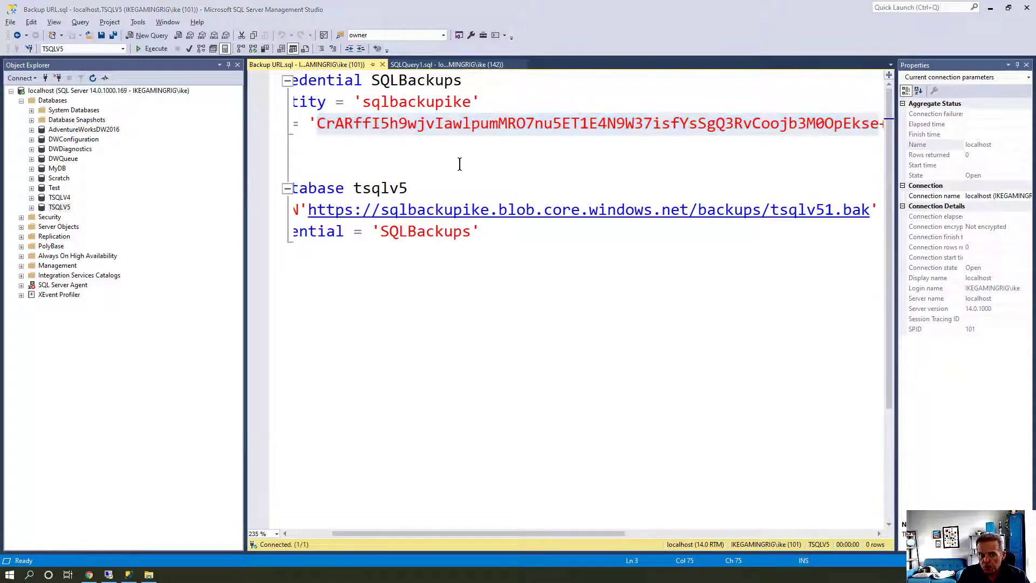
pyautogui.hotkey('alt', 'Tab')
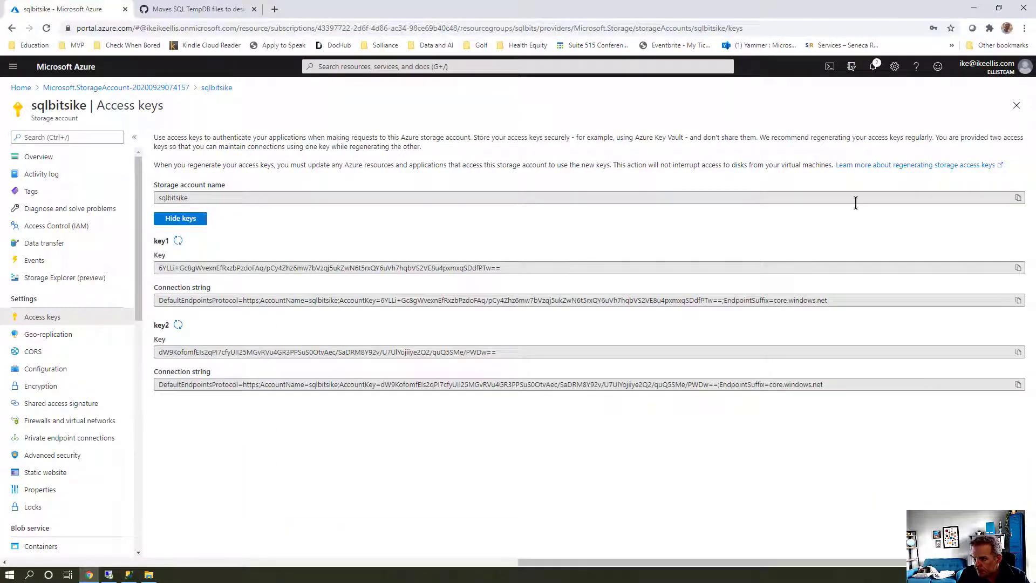
# Replace the credential's identity with sqlbitsike and its secret with the copied key1 value
pyautogui.click(1019, 200)
pyautogui.hotkey('alt', 'Tab')
pyautogui.doubleClick(403, 102)
pyautogui.hotkey('ctrl', 'v')
pyautogui.hotkey('alt', 'Tab')
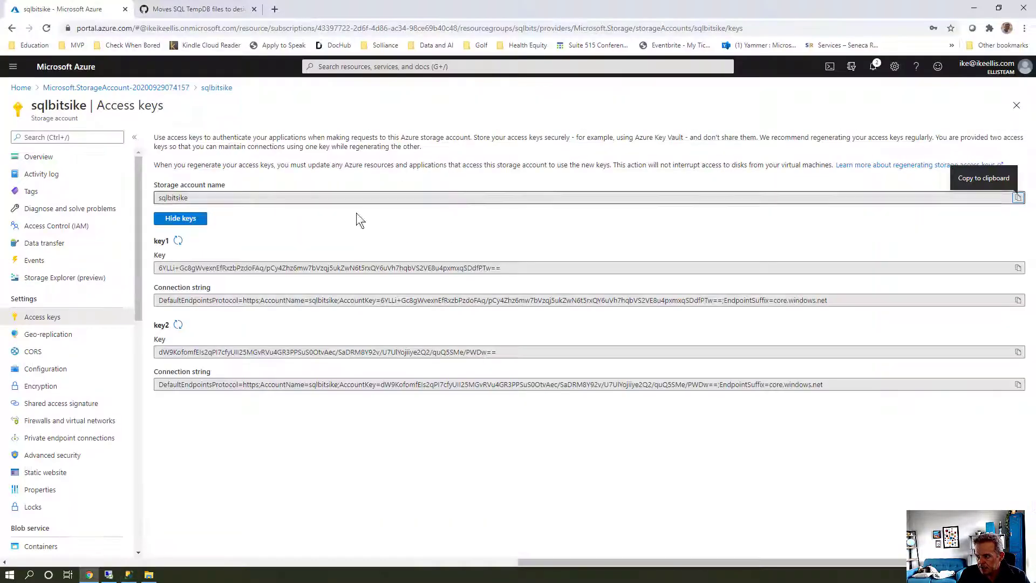
pyautogui.click(1018, 267)
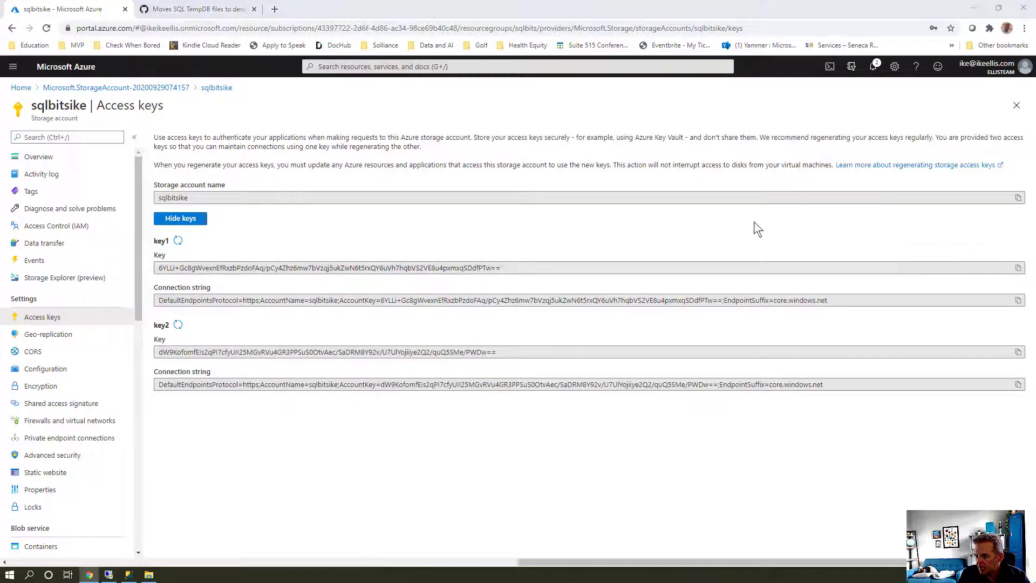
pyautogui.hotkey('alt', 'Tab')
pyautogui.moveTo(317, 123); pyautogui.dragTo(878, 123)
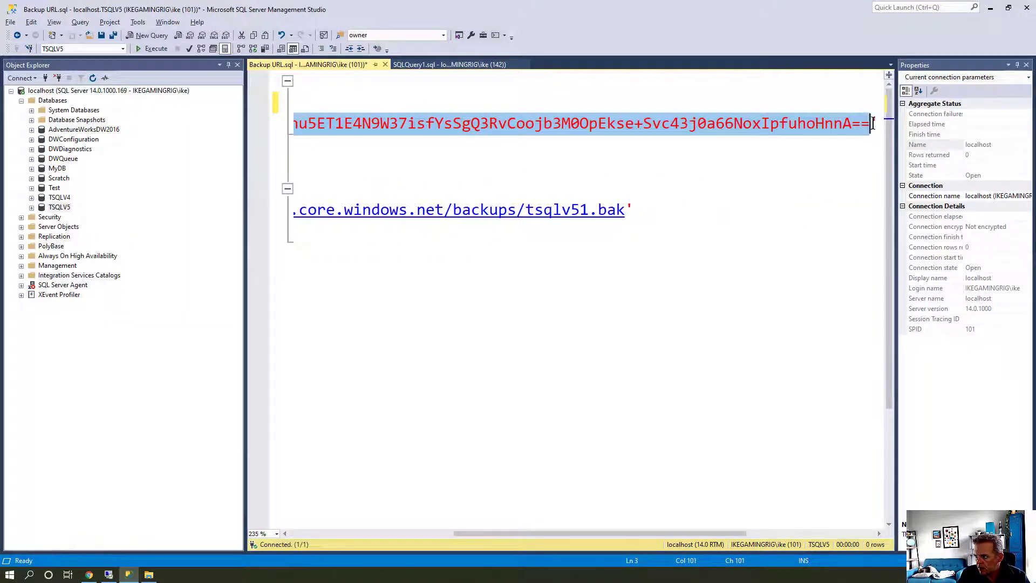
pyautogui.press('Delete')
pyautogui.click(499, 160)
pyautogui.click(339, 128)
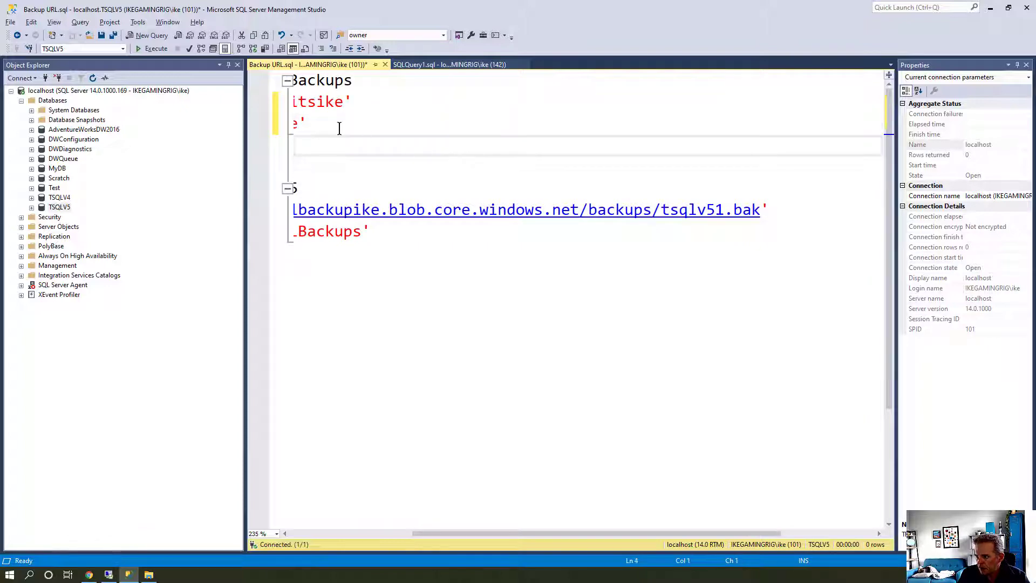
pyautogui.hotkey('ctrl', 'v')
# Re-paste the key1 value as the secret and run the CREATE CREDENTIAL statement
pyautogui.hotkey('alt', 'Tab')
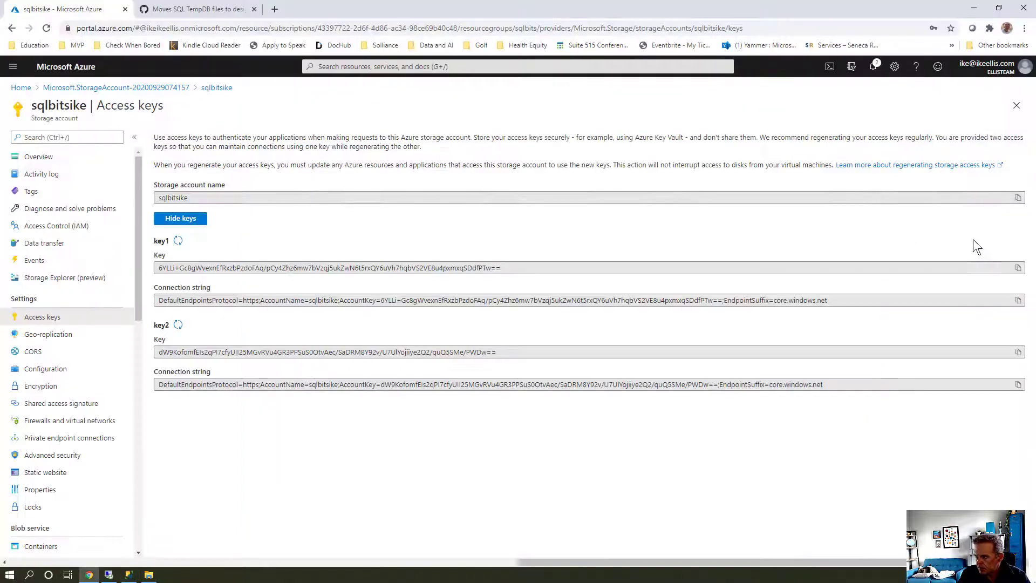
pyautogui.click(1022, 269)
pyautogui.hotkey('alt', 'Tab')
pyautogui.hotkey('ctrl', 'v')
pyautogui.click(476, 162)
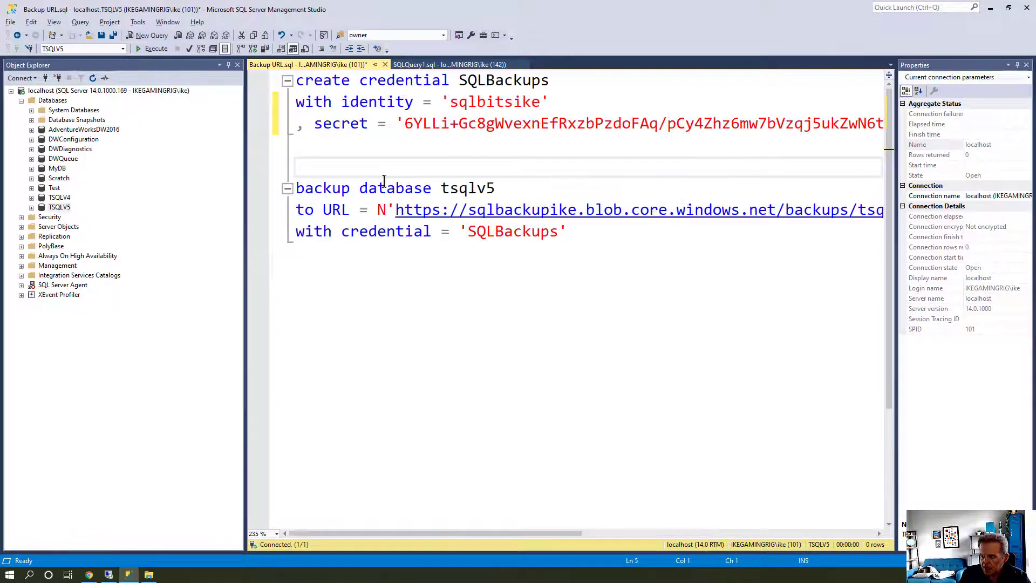
pyautogui.hotkey('shift', 'Up')
pyautogui.hotkey('shift', 'Up')
pyautogui.hotkey('shift', 'Up')
pyautogui.hotkey('shift', 'Up')
pyautogui.press('F5')
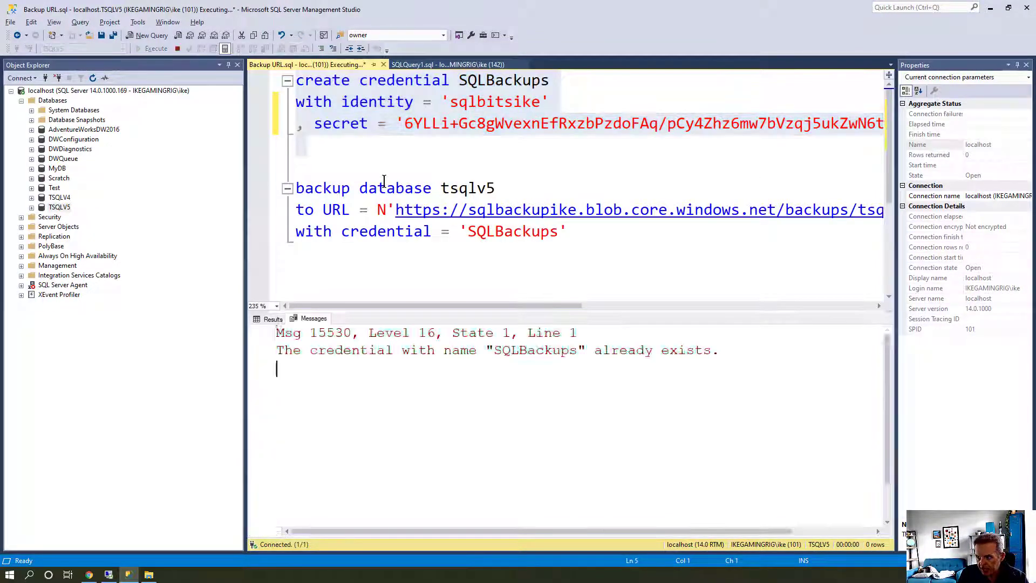
# Rename the credential to SQLBackupsSQLBits and run the statement again without errors
pyautogui.click(327, 157)
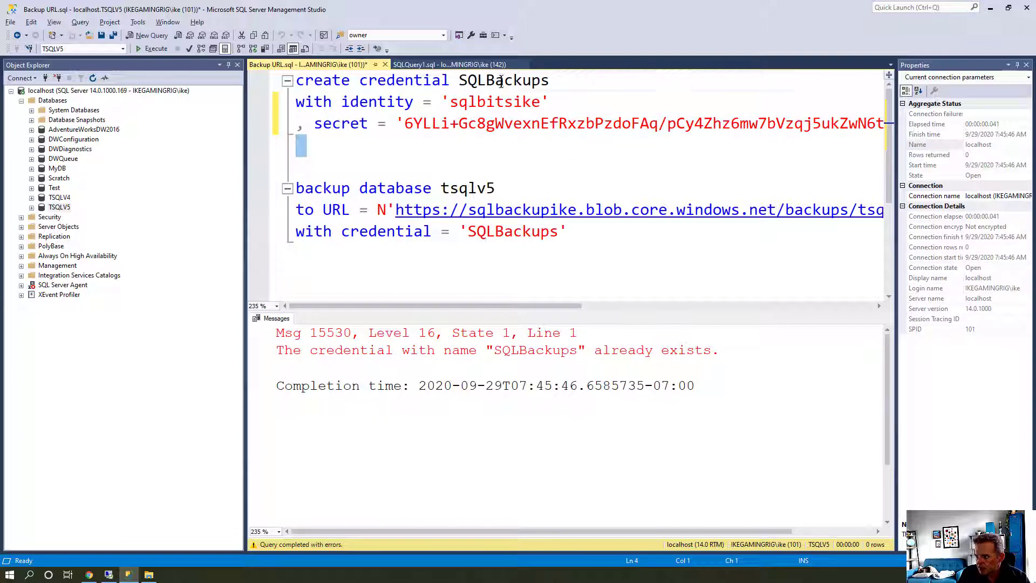
pyautogui.doubleClick(478, 80)
pyautogui.press('Right')
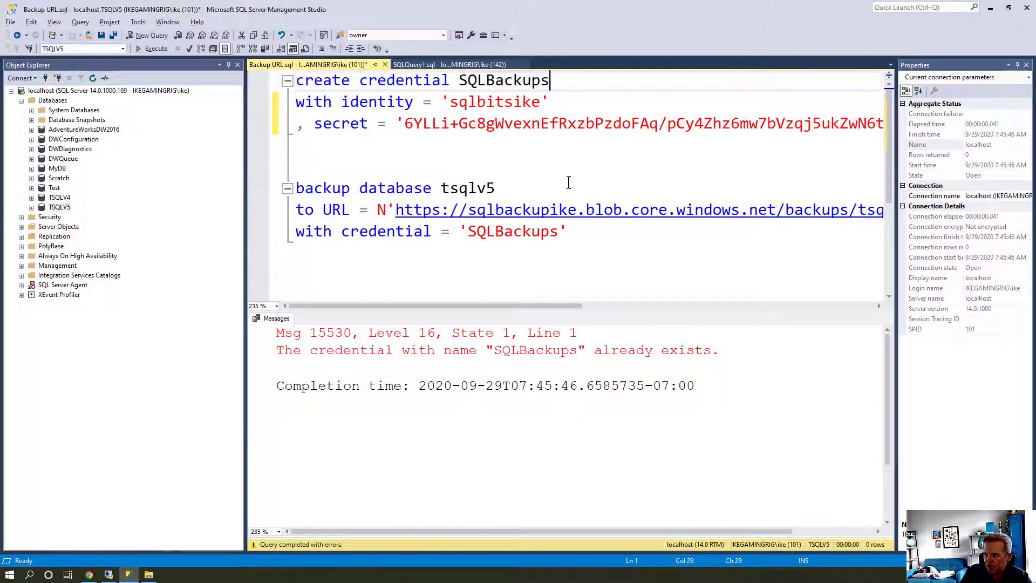
pyautogui.write('SQ')
pyautogui.write('LBits')
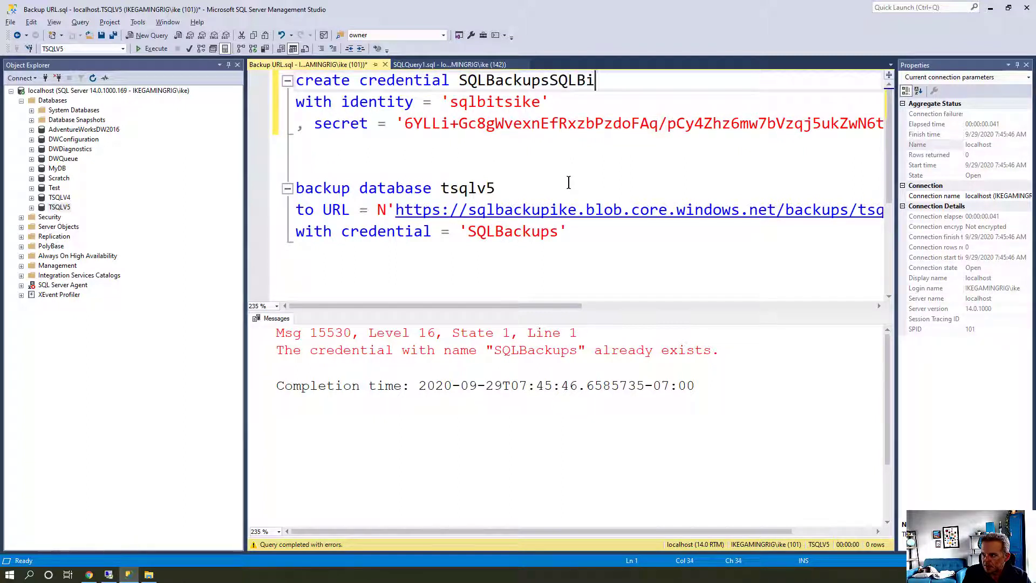
pyautogui.press('Down')
pyautogui.press('Down')
pyautogui.hotkey('shift', 'Up')
pyautogui.hotkey('shift', 'Up')
pyautogui.hotkey('shift', 'Up')
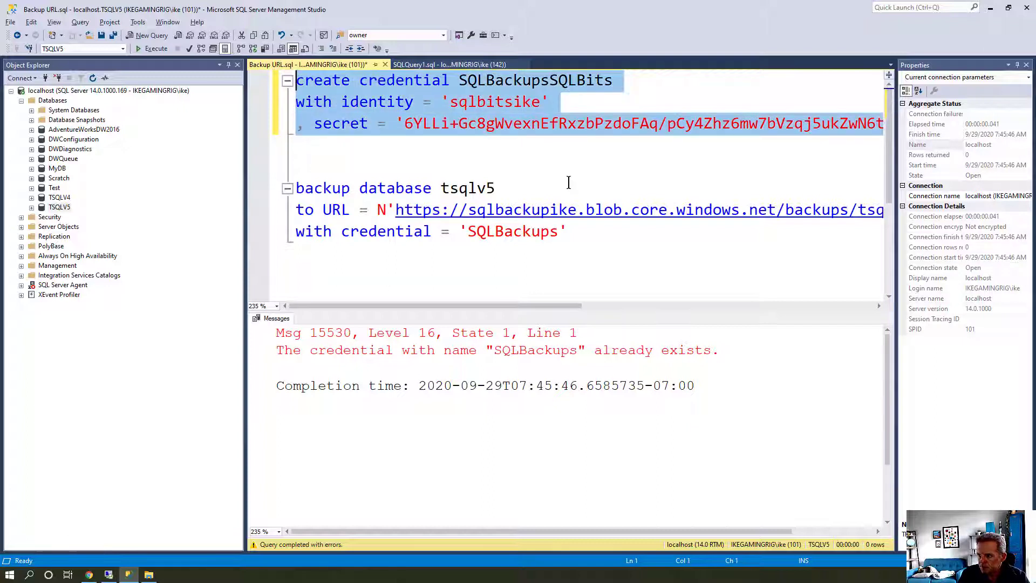
pyautogui.press('F5')
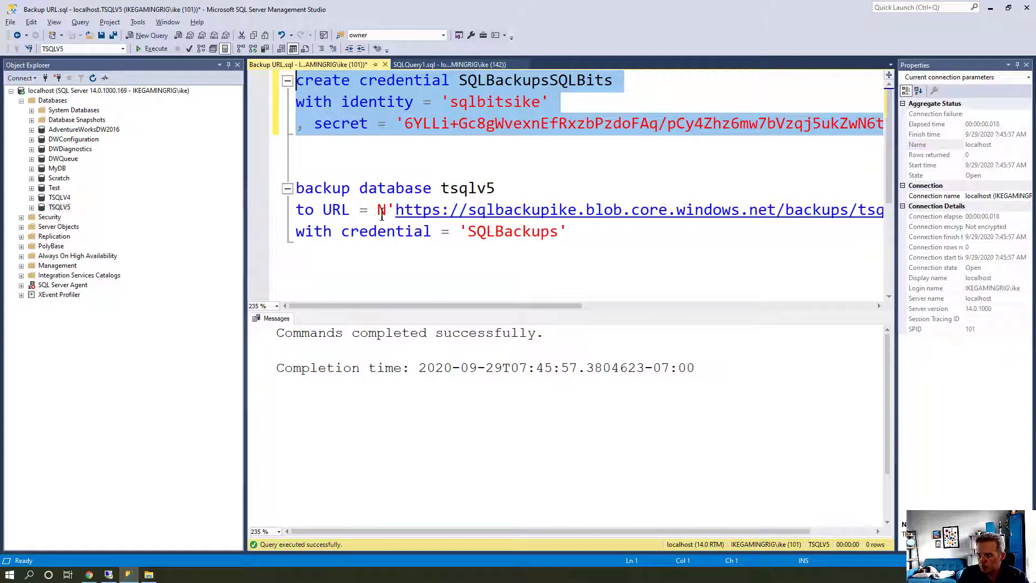
pyautogui.doubleClick(466, 190)
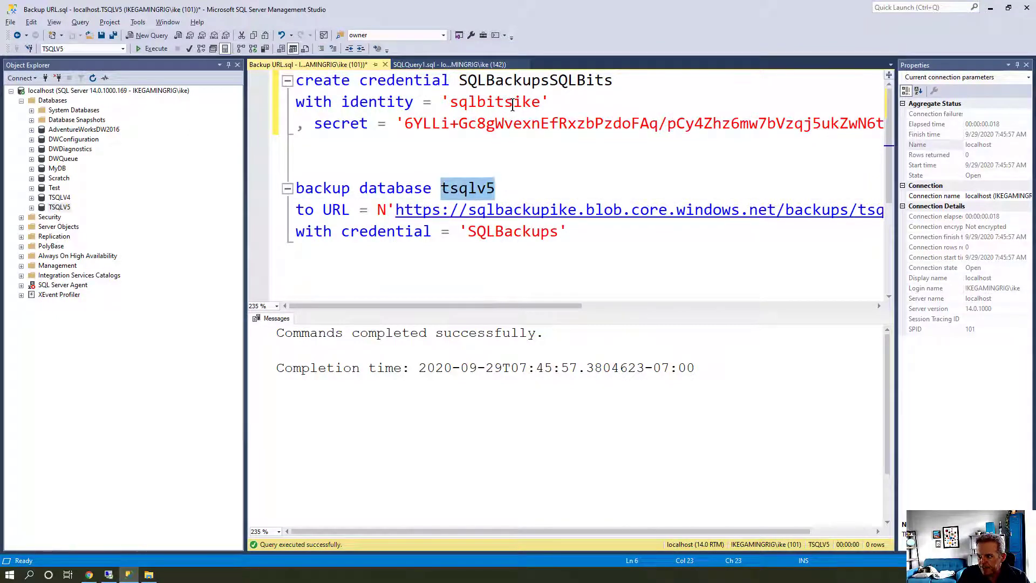
# Check the new credential name and the backup URL's blob host against the storage account
pyautogui.doubleClick(518, 80)
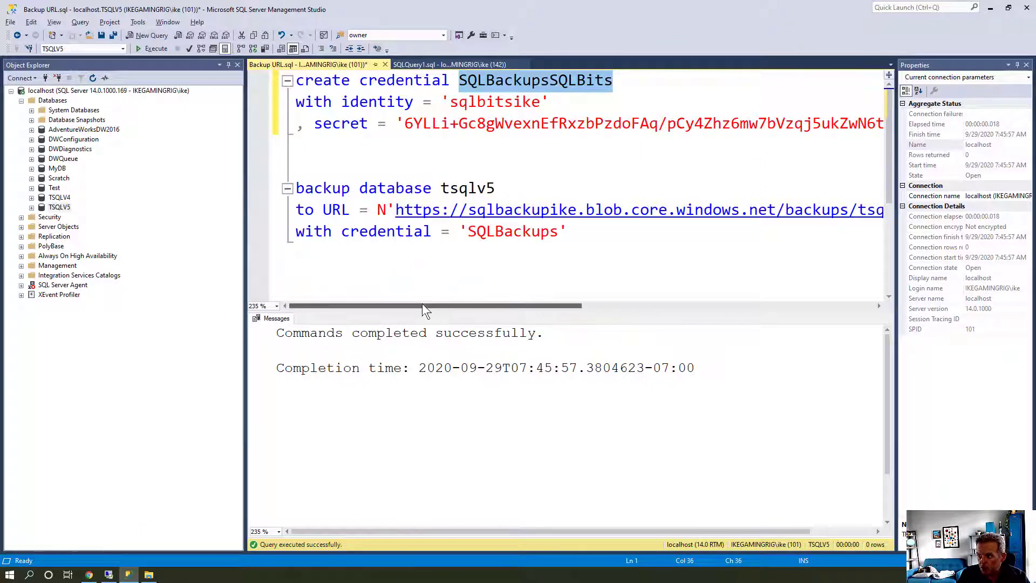
pyautogui.moveTo(423, 304); pyautogui.dragTo(463, 313)
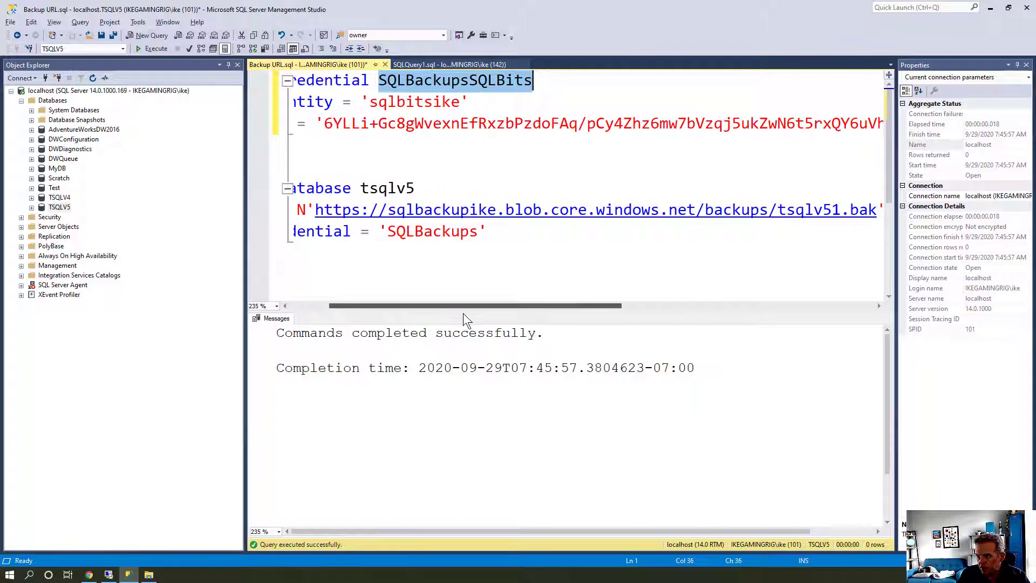
pyautogui.click(496, 210)
pyautogui.moveTo(499, 213); pyautogui.dragTo(691, 216)
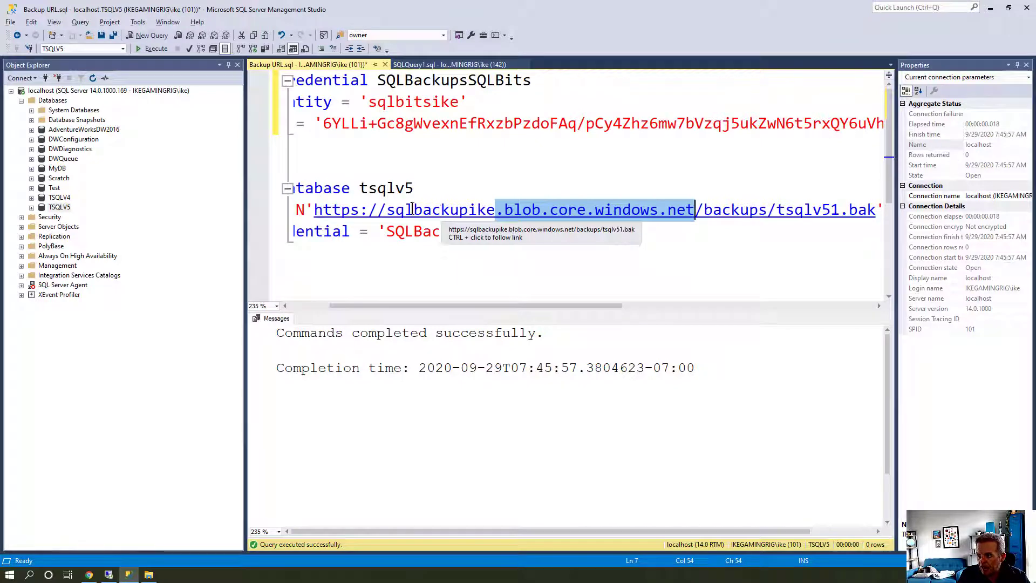
pyautogui.hotkey('alt', 'Tab')
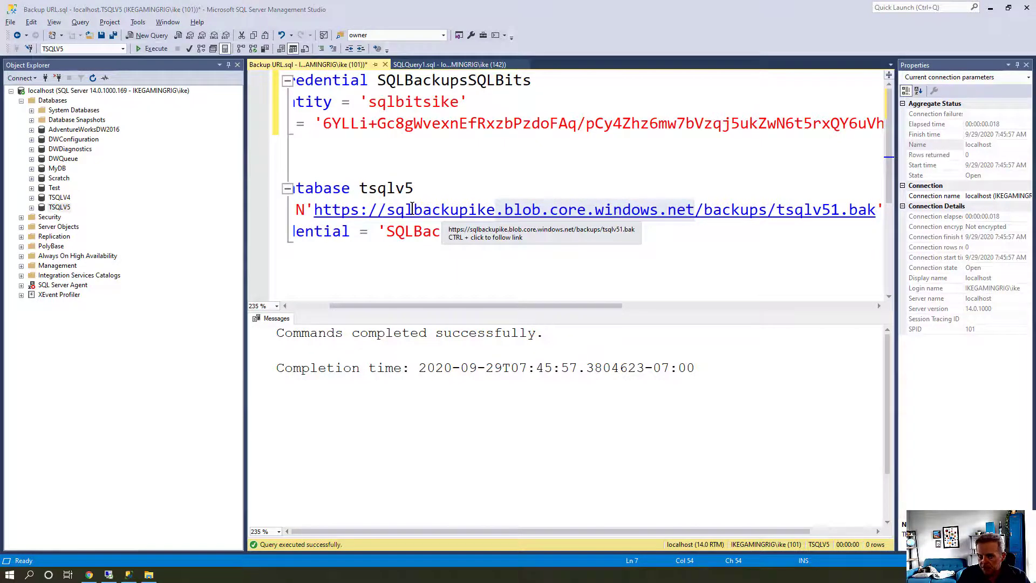
pyautogui.hotkey('alt', 'Tab')
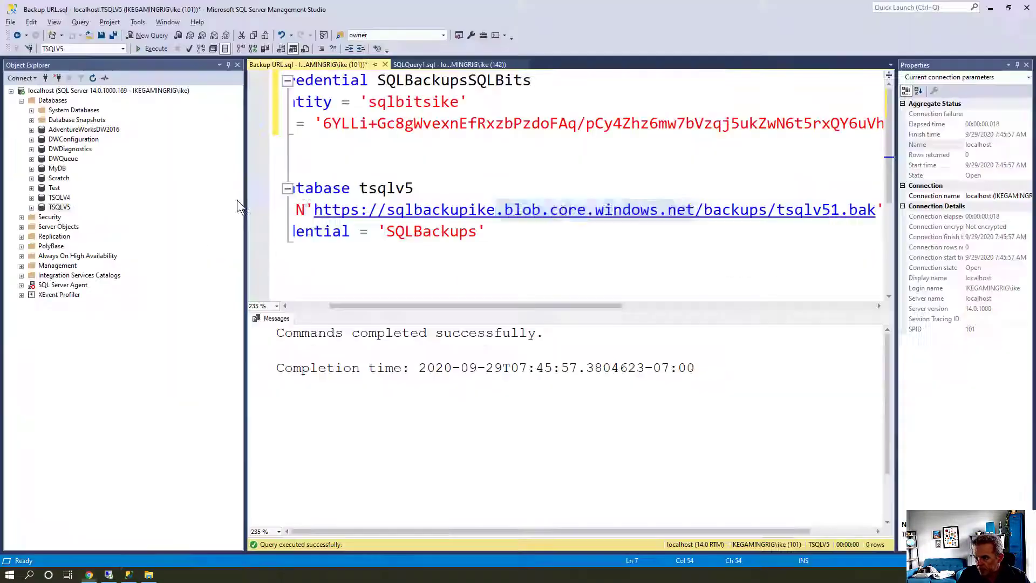
# Replace the old storage account name in the backup URL with sqlbitsike
pyautogui.moveTo(386, 211); pyautogui.dragTo(493, 215)
pyautogui.write('sqlbitsi')
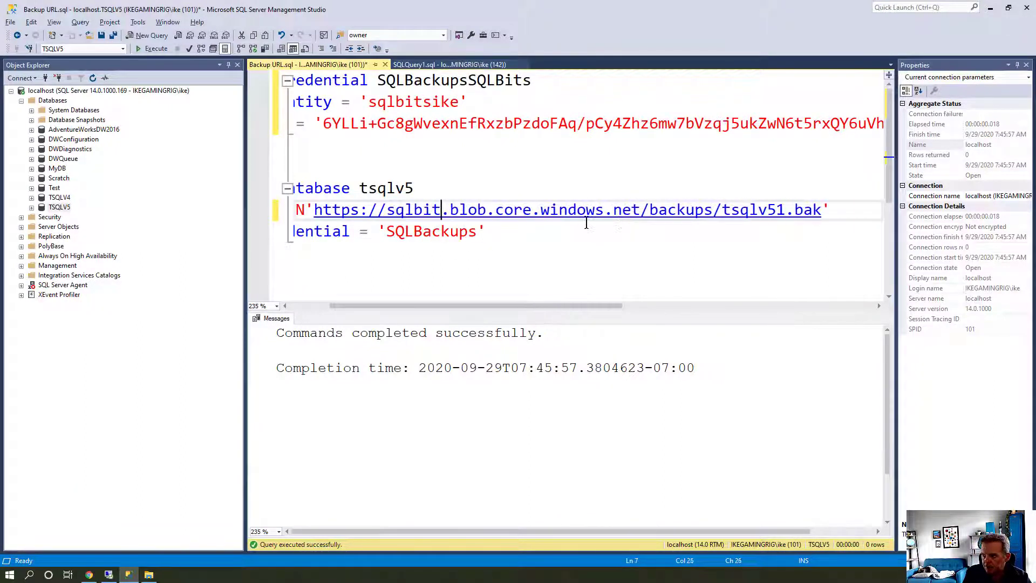
pyautogui.write('ke')
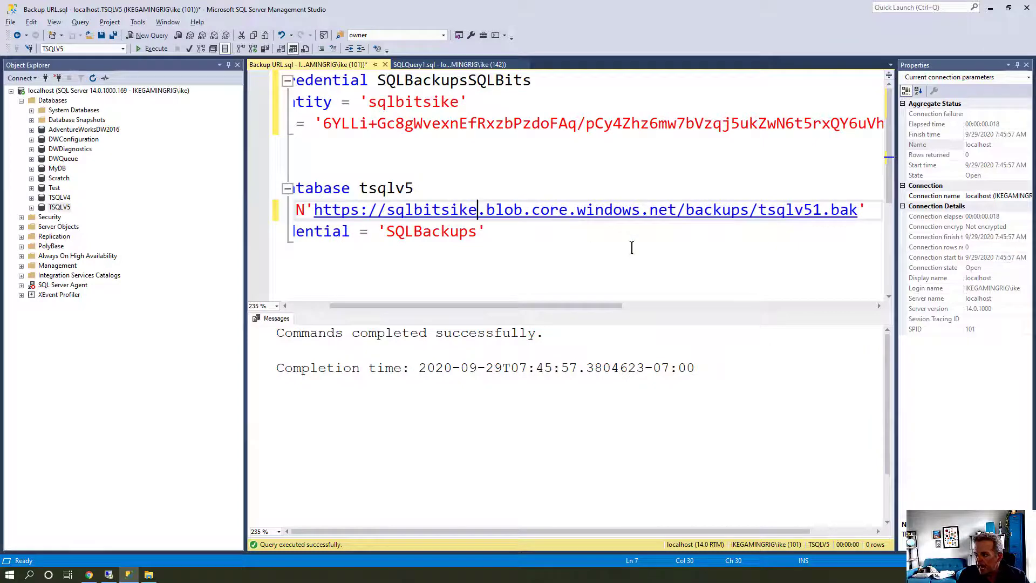
pyautogui.hotkey('alt', 'Tab')
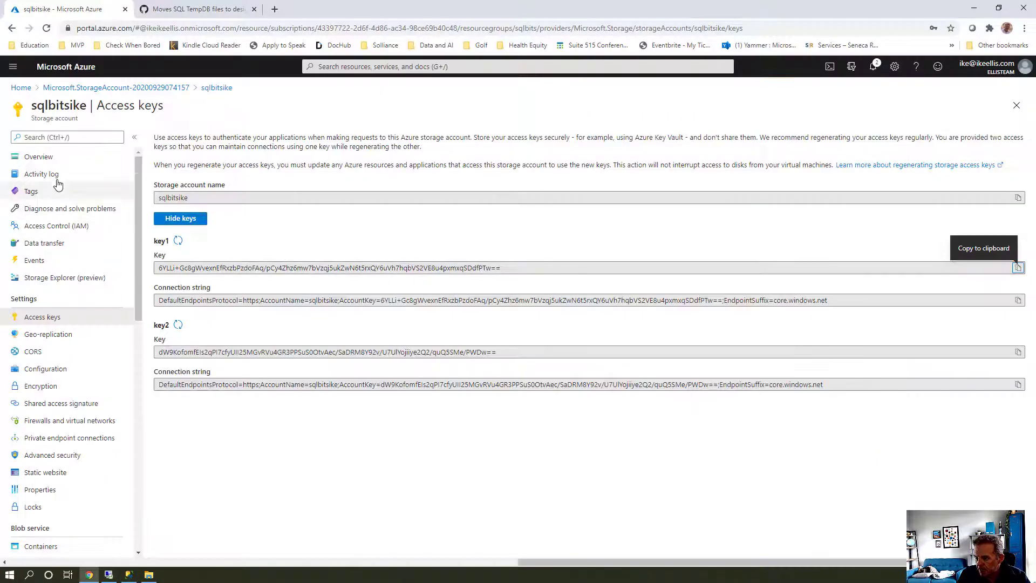
# Confirm sqlbackups is the only container and change the URL path to sqlbackups/tsqlv51.bak
pyautogui.click(52, 157)
pyautogui.click(199, 316)
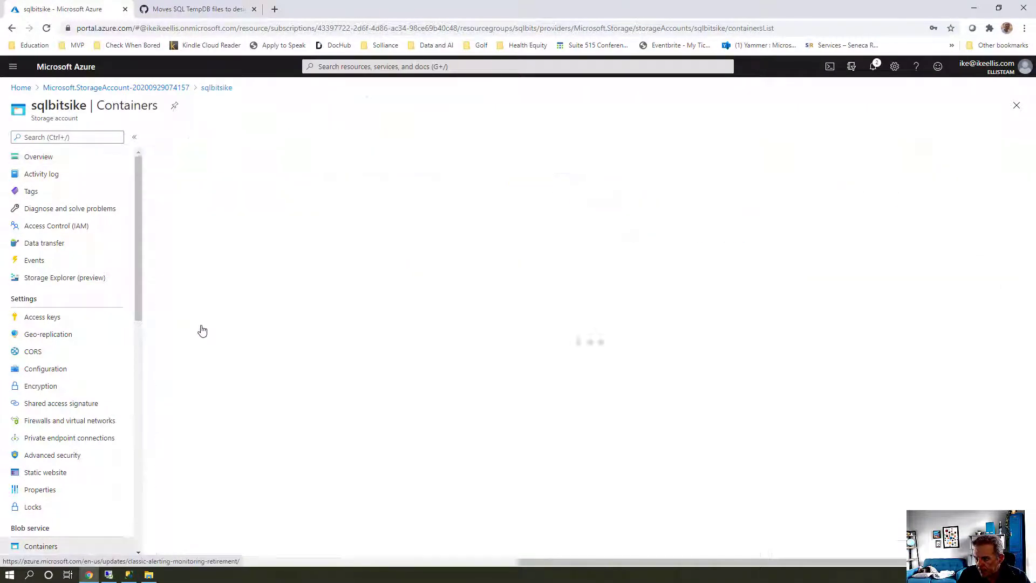
pyautogui.hotkey('alt', 'Tab')
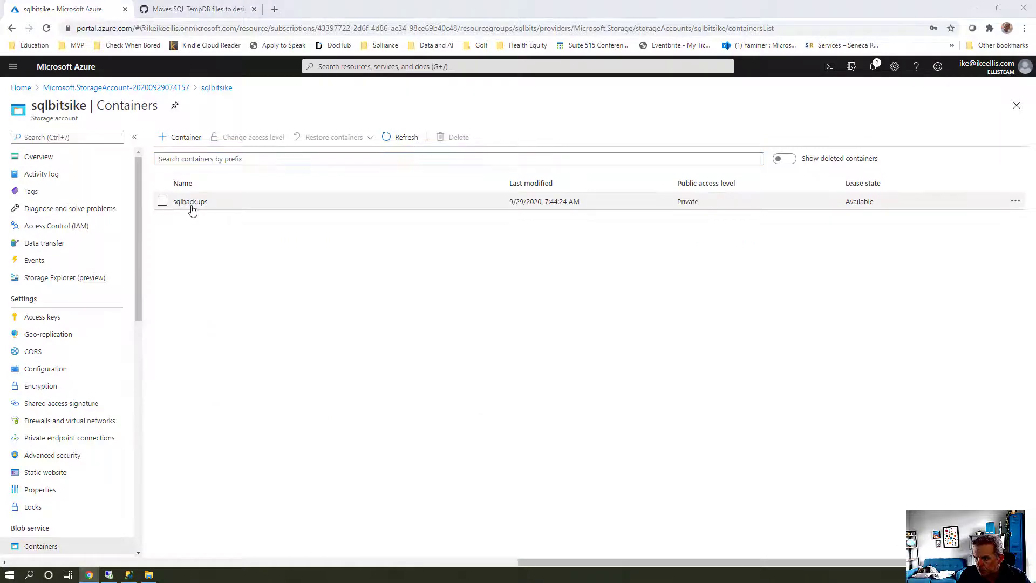
pyautogui.click(685, 210)
pyautogui.write('sql')
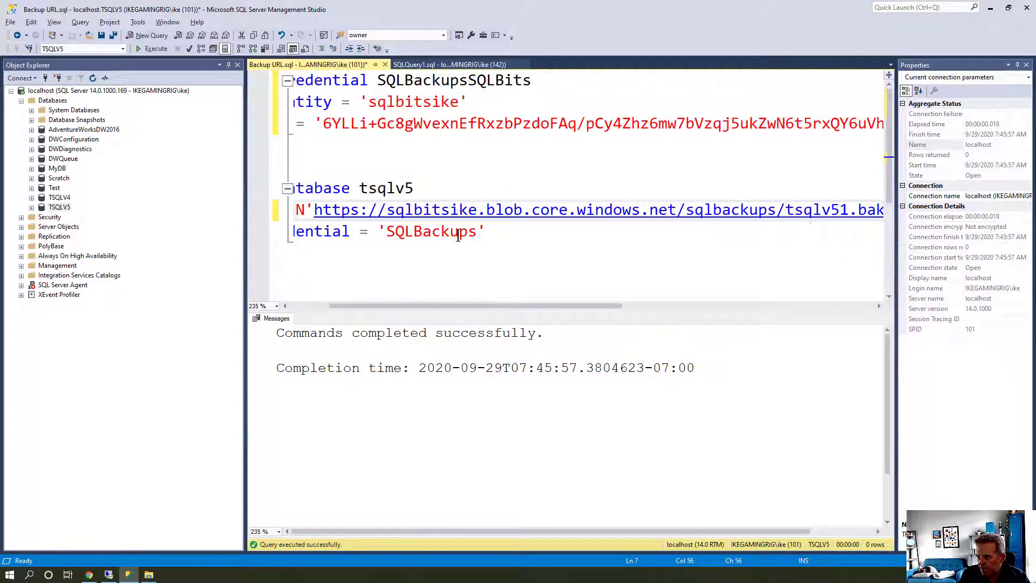
# Switch the backup statement to credential SQLBackupsSQLBits and back up tsqlv5 to the sqlbitsike URL
pyautogui.moveTo(426, 307); pyautogui.dragTo(361, 306)
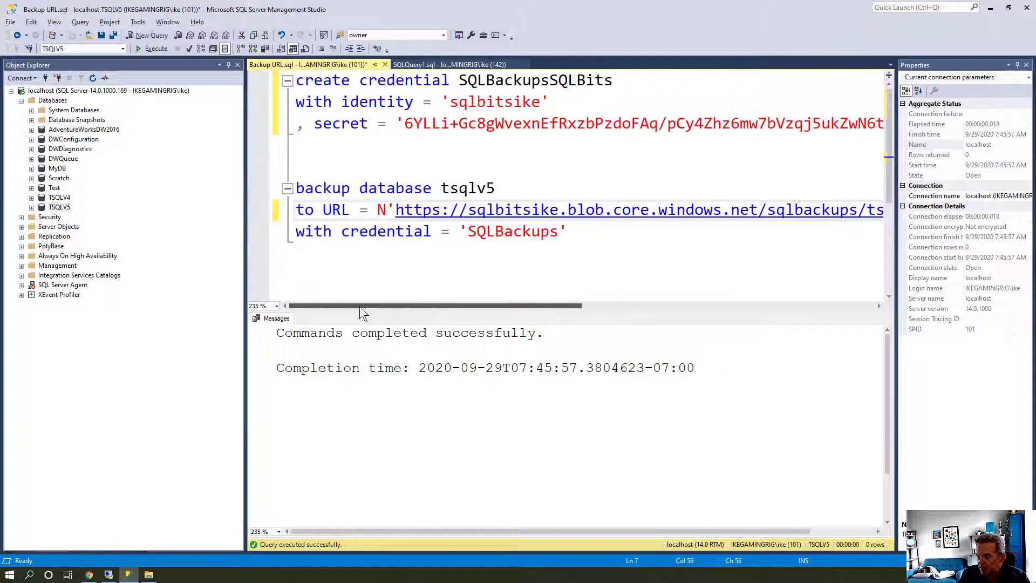
pyautogui.doubleClick(492, 81)
pyautogui.hotkey('ctrl', 'c')
pyautogui.doubleClick(513, 232)
pyautogui.hotkey('ctrl', 'v')
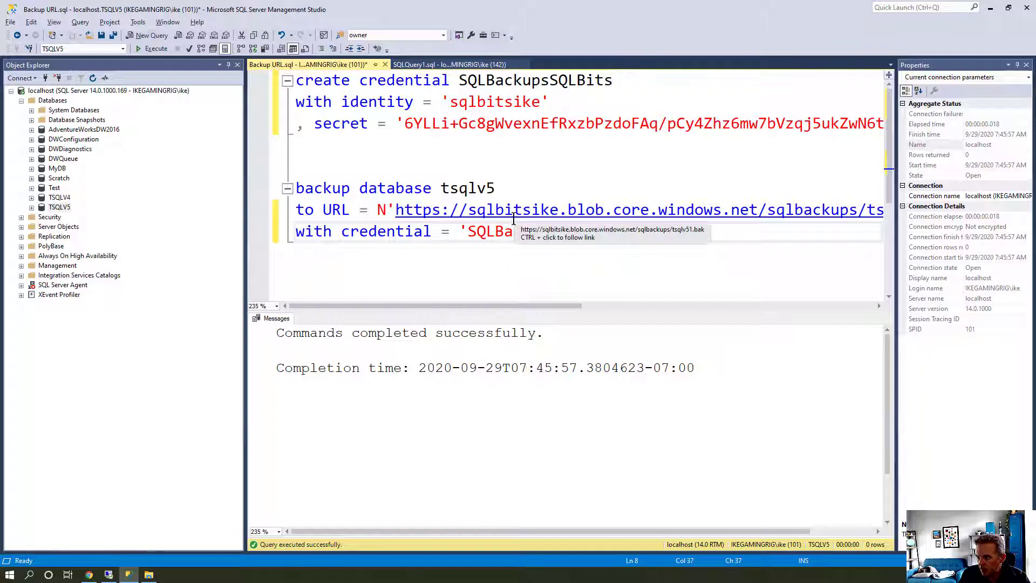
pyautogui.moveTo(642, 236); pyautogui.dragTo(296, 188)
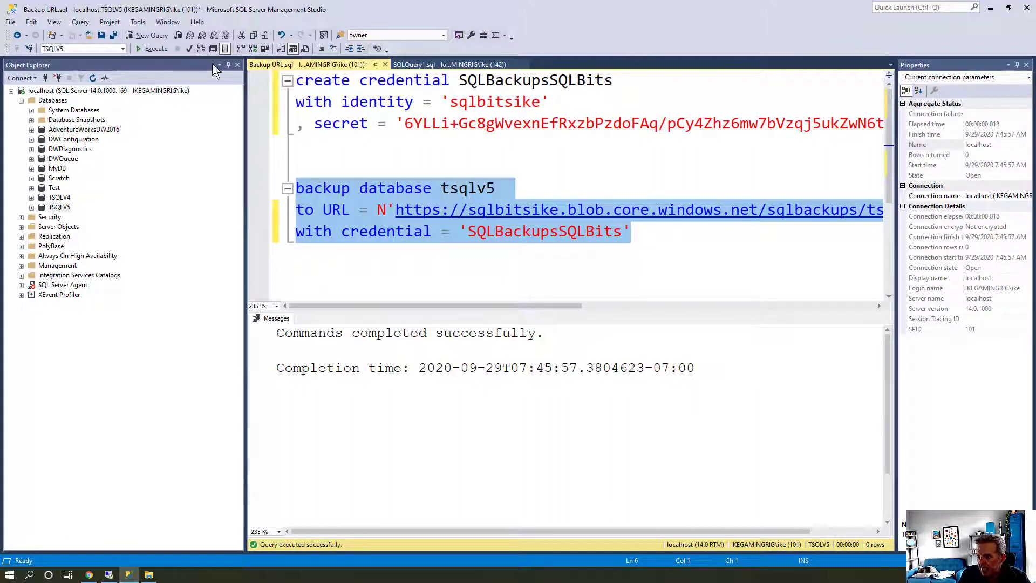
pyautogui.click(155, 48)
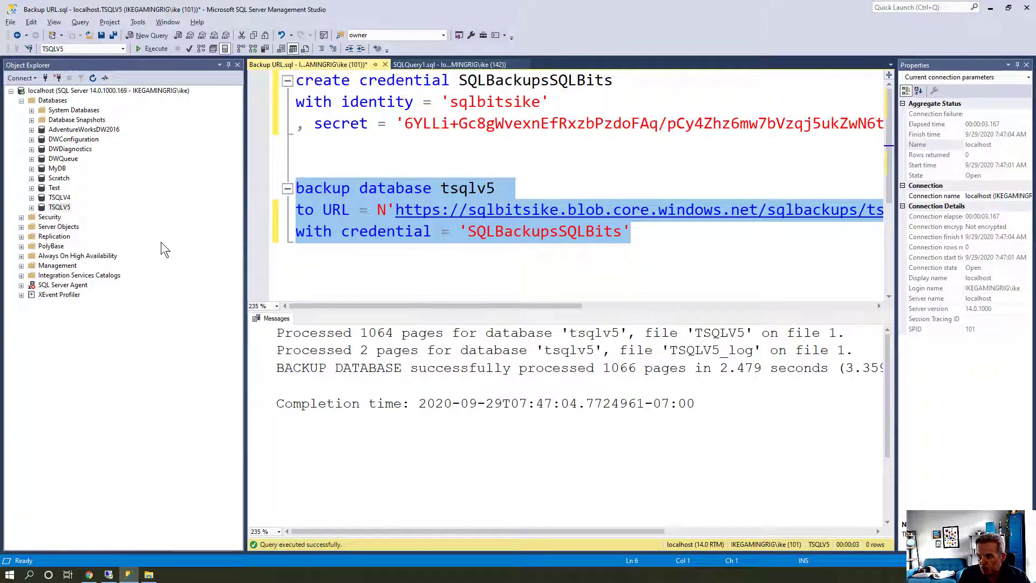
# Verify the sqlbackups container lists the 9.69 MiB tsqlv51.bak blob, then return to Management Studio
pyautogui.hotkey('alt', 'Tab')
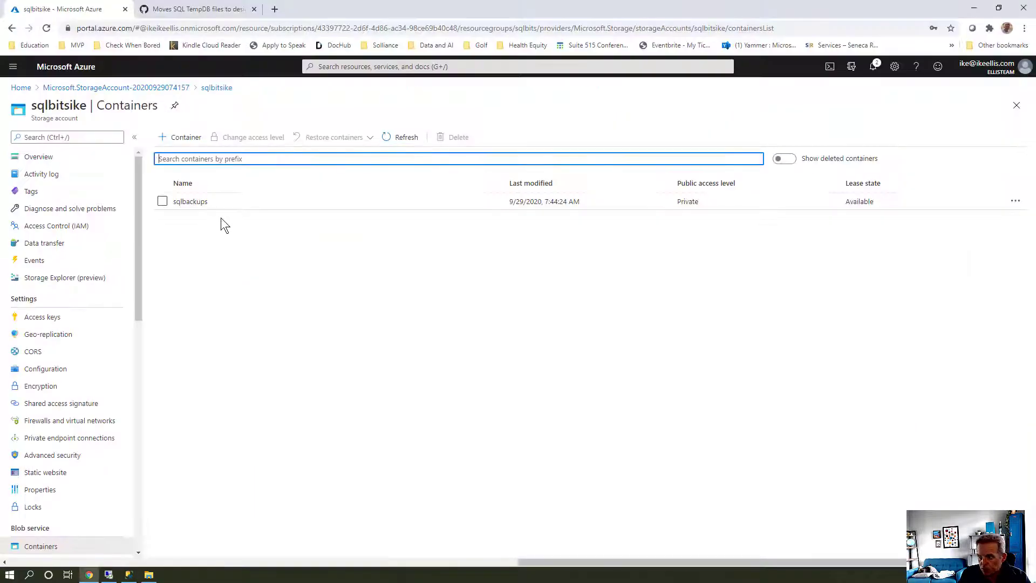
pyautogui.click(201, 205)
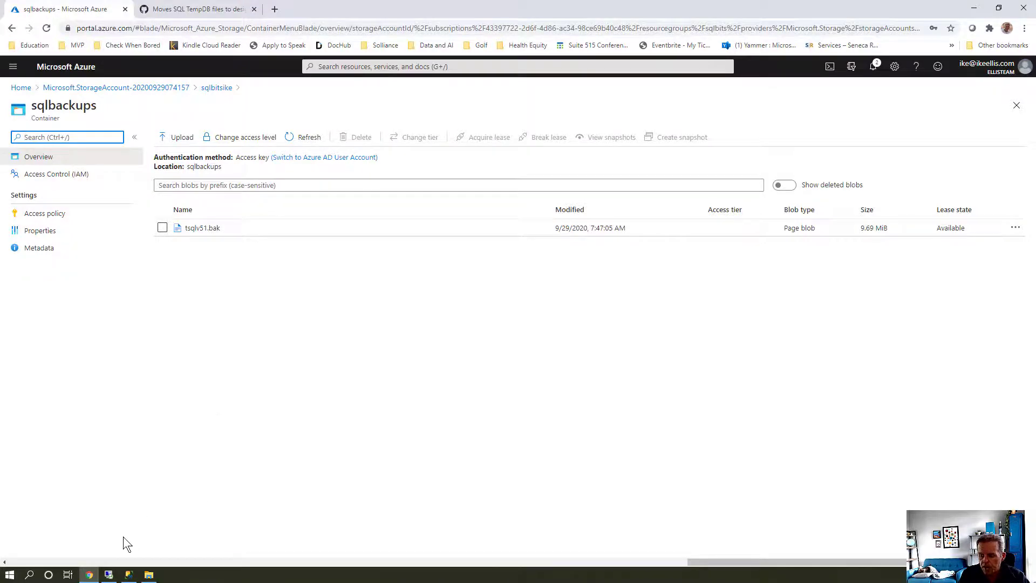
pyautogui.click(129, 574)
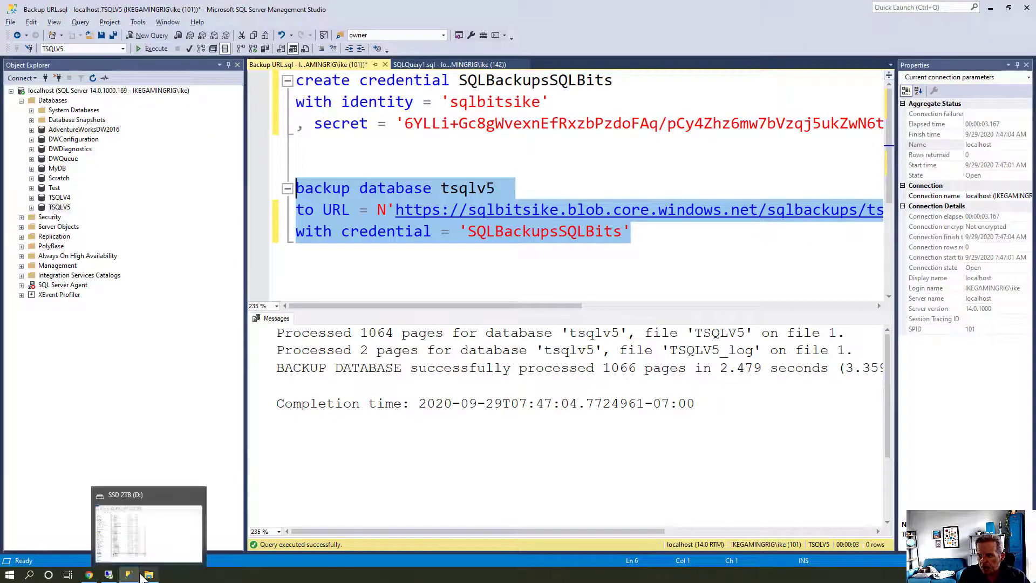
# Delete the VM's TSQLV5 database with existing connections closed
pyautogui.click(115, 581)
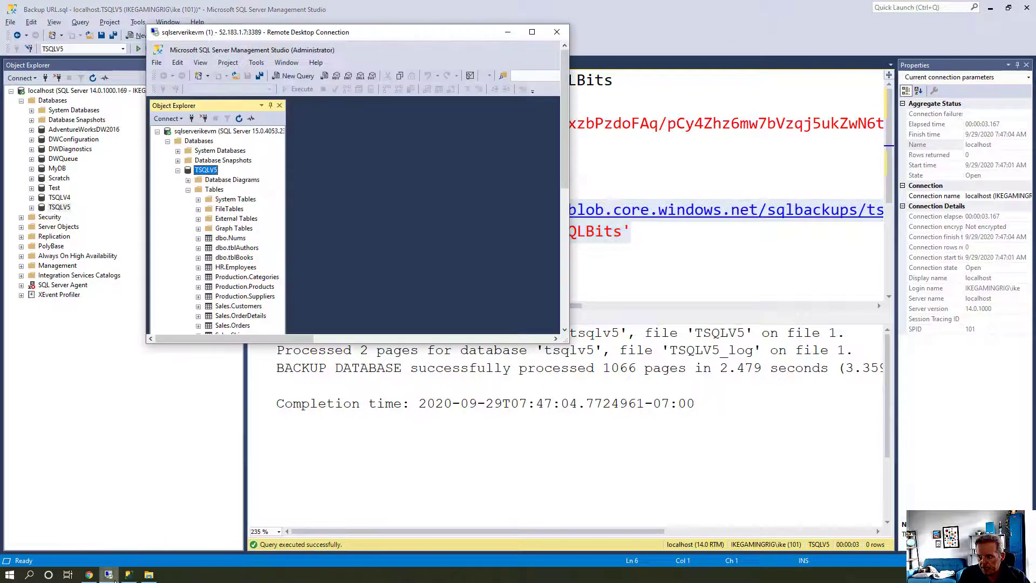
pyautogui.doubleClick(310, 35)
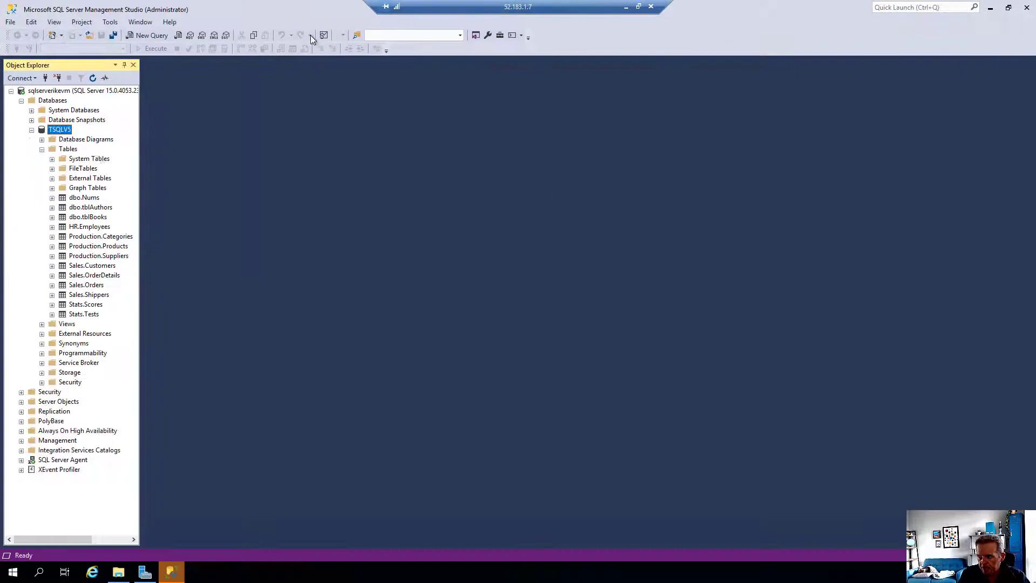
pyautogui.rightClick(57, 130)
pyautogui.click(99, 271)
pyautogui.click(435, 419)
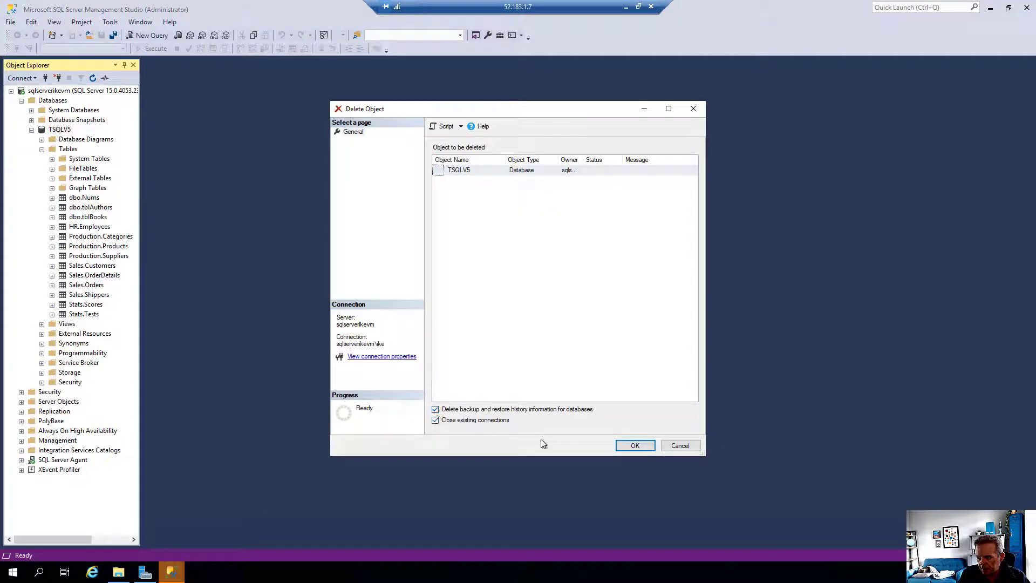
pyautogui.click(629, 444)
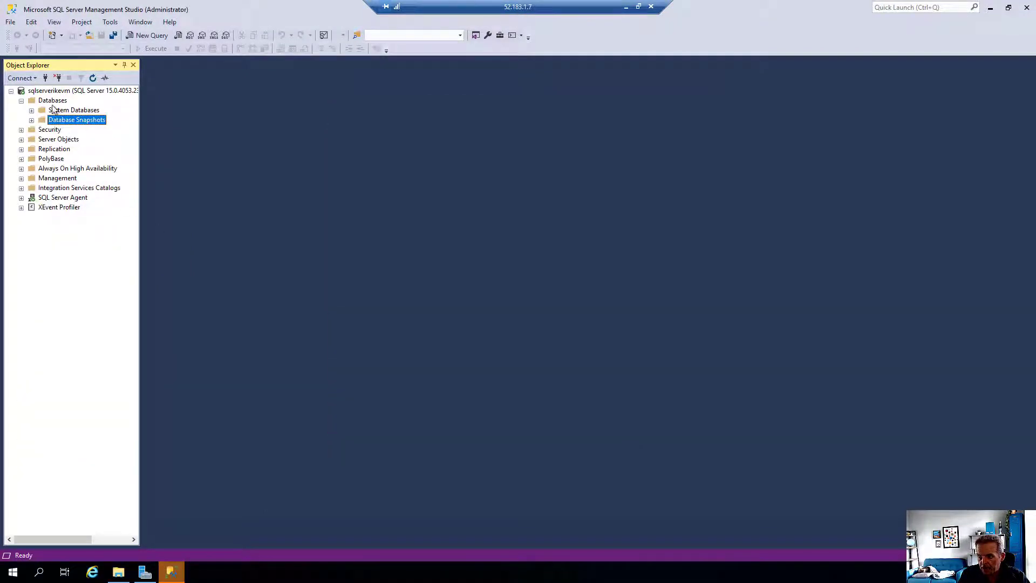
# Reopen the Restore URL.sql script from Recent Files on the VM
pyautogui.click(10, 22)
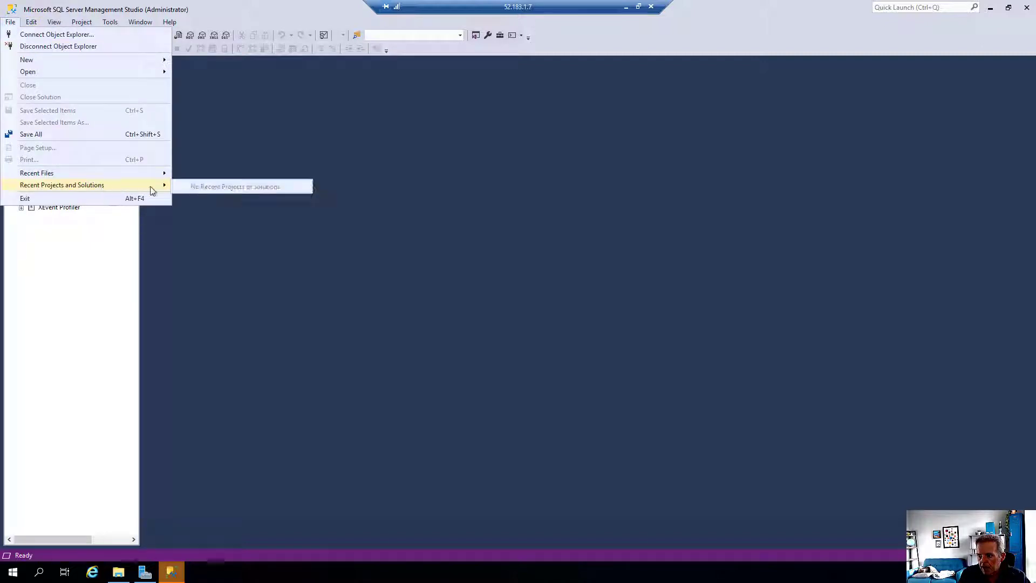
pyautogui.moveTo(129, 174)
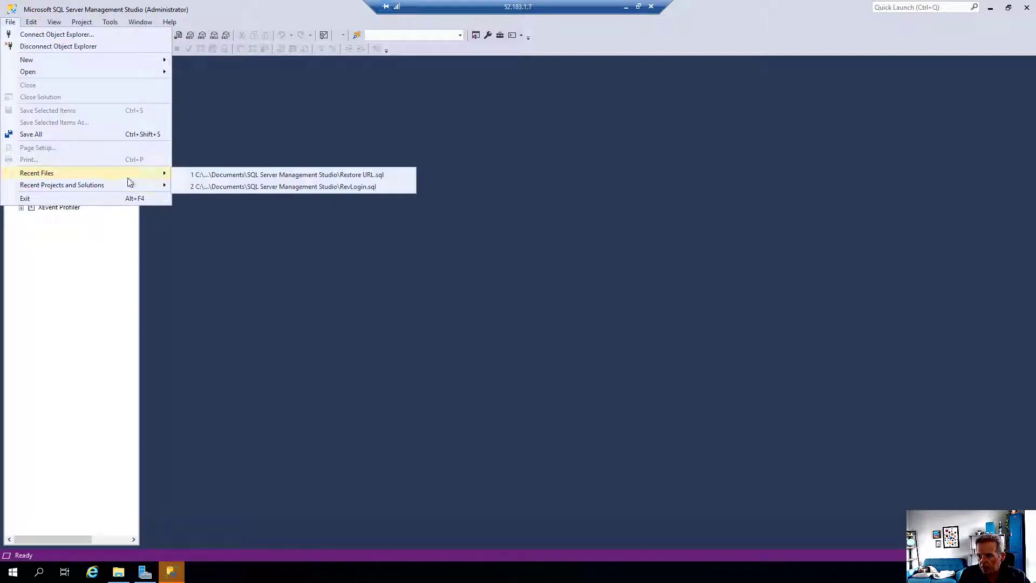
pyautogui.click(229, 186)
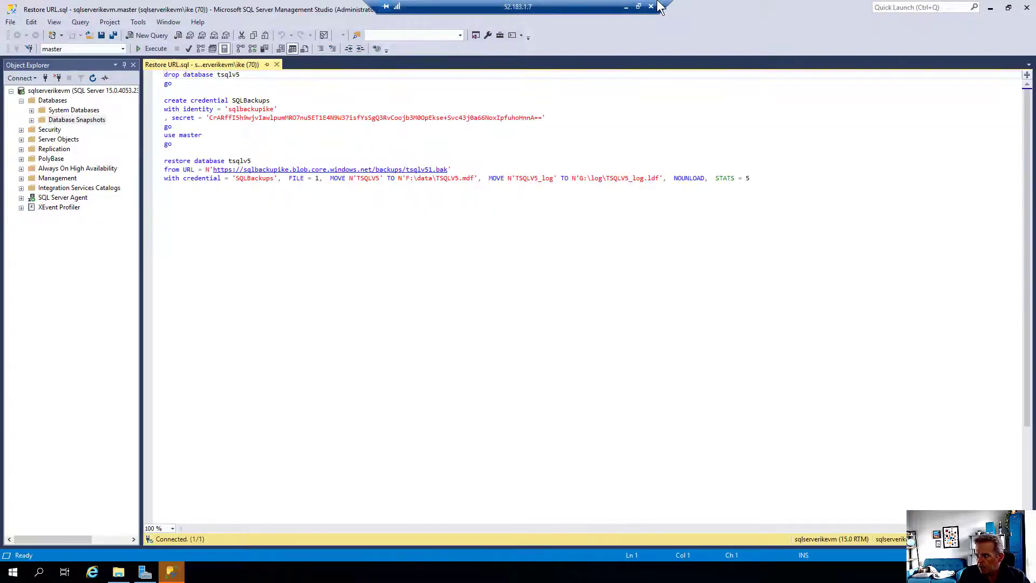
# Replace the VM script's credential block with the SQLBackupsSQLBits CREATE CREDENTIAL and run it
pyautogui.click(626, 7)
pyautogui.moveTo(357, 145); pyautogui.dragTo(275, 81)
pyautogui.hotkey('alt', 'Tab')
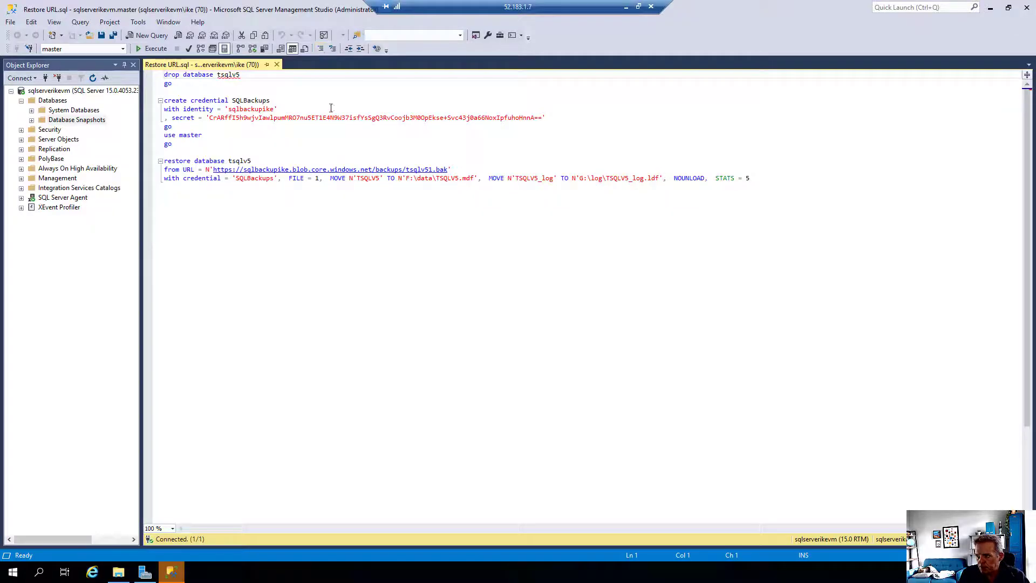
pyautogui.click(210, 127)
pyautogui.moveTo(559, 119); pyautogui.dragTo(163, 101)
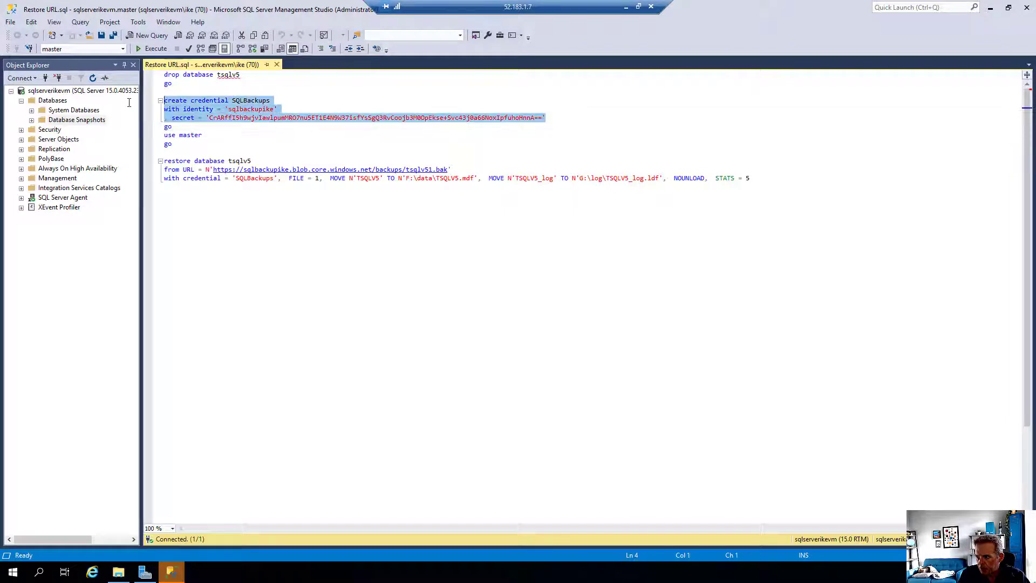
pyautogui.hotkey('ctrl', 'v')
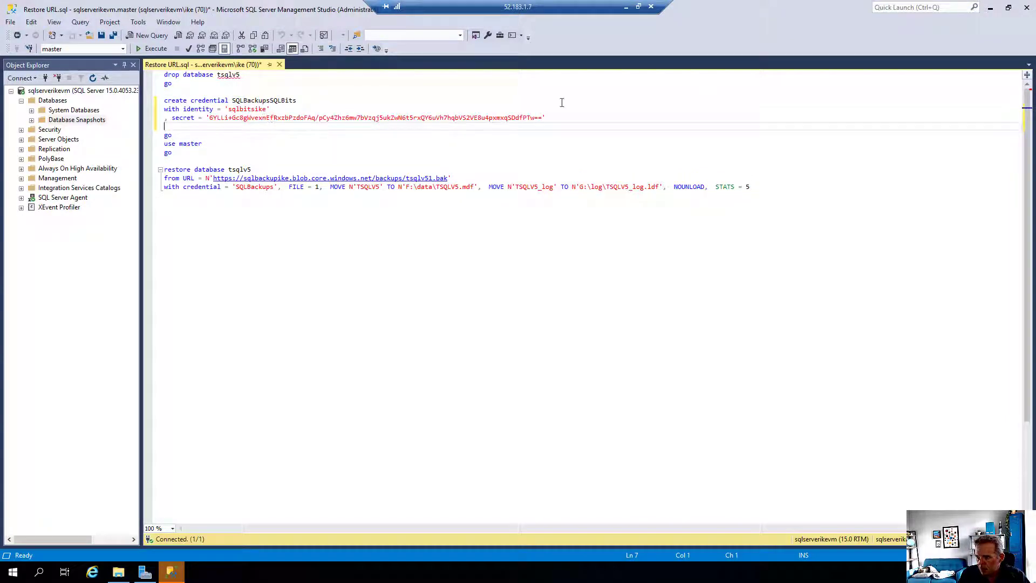
pyautogui.moveTo(546, 118); pyautogui.dragTo(406, 118)
pyautogui.moveTo(277, 127); pyautogui.dragTo(123, 101)
pyautogui.click(152, 49)
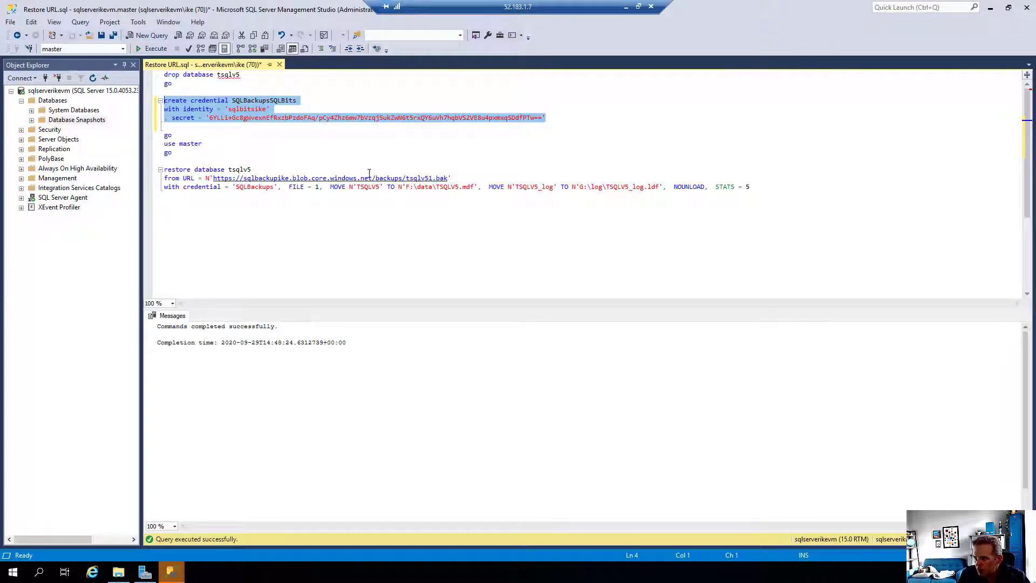
# Replace the restore statement's old URL with the sqlbitsike tsqlv51.bak URL
pyautogui.hotkey('alt', 'Tab')
pyautogui.hotkey('alt', 'Tab')
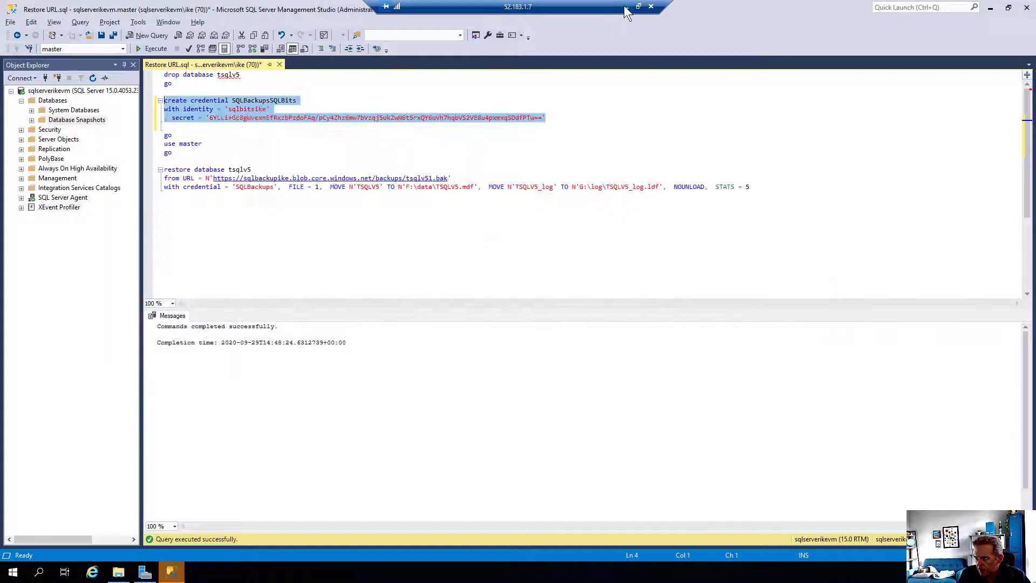
pyautogui.click(626, 6)
pyautogui.moveTo(319, 213); pyautogui.dragTo(968, 211)
pyautogui.hotkey('ctrl', 'c')
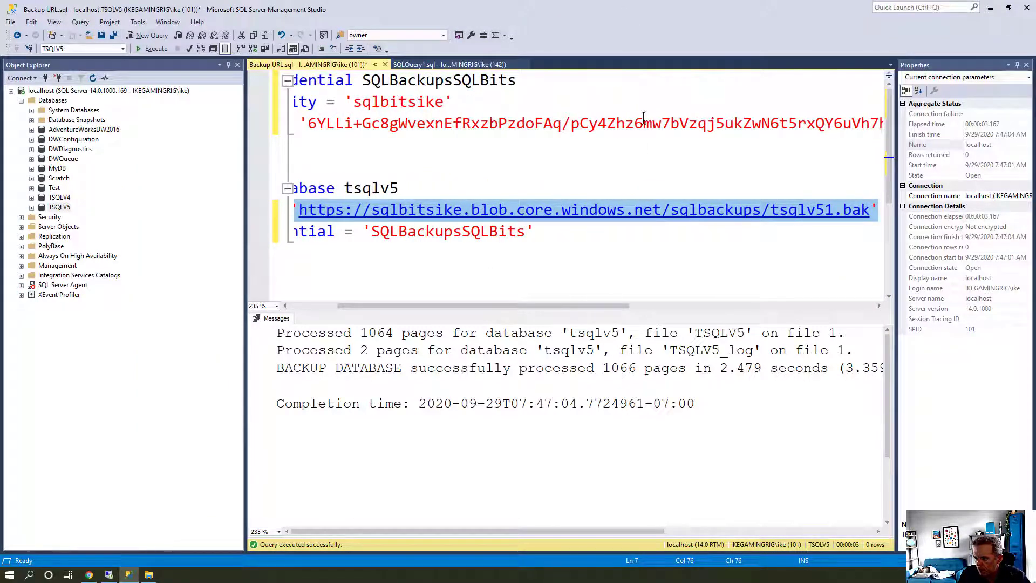
pyautogui.hotkey('alt', 'Tab')
pyautogui.click(210, 151)
pyautogui.click(202, 178)
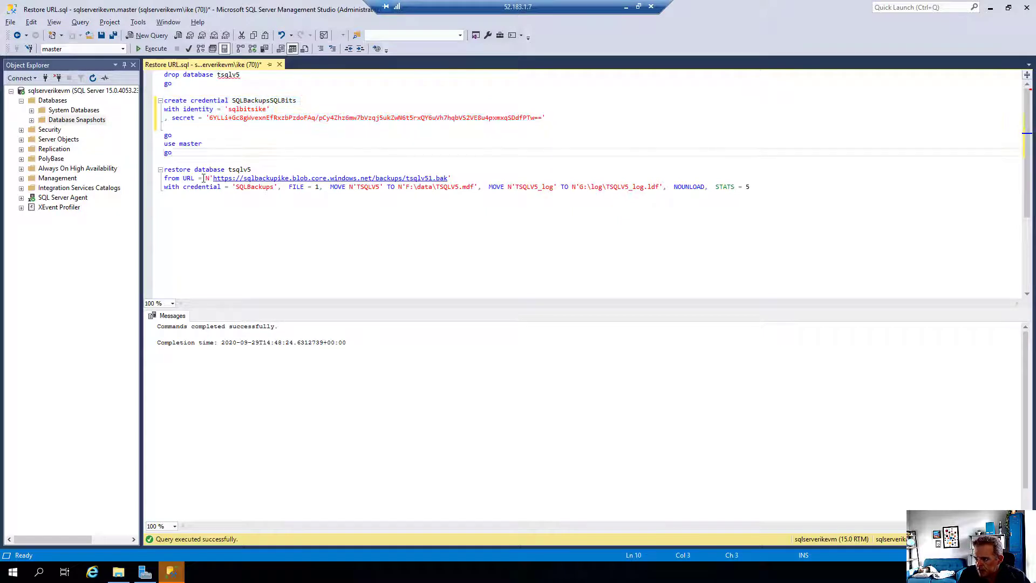
pyautogui.moveTo(180, 178); pyautogui.dragTo(452, 178)
pyautogui.press('Delete')
pyautogui.hotkey('ctrl', 'v')
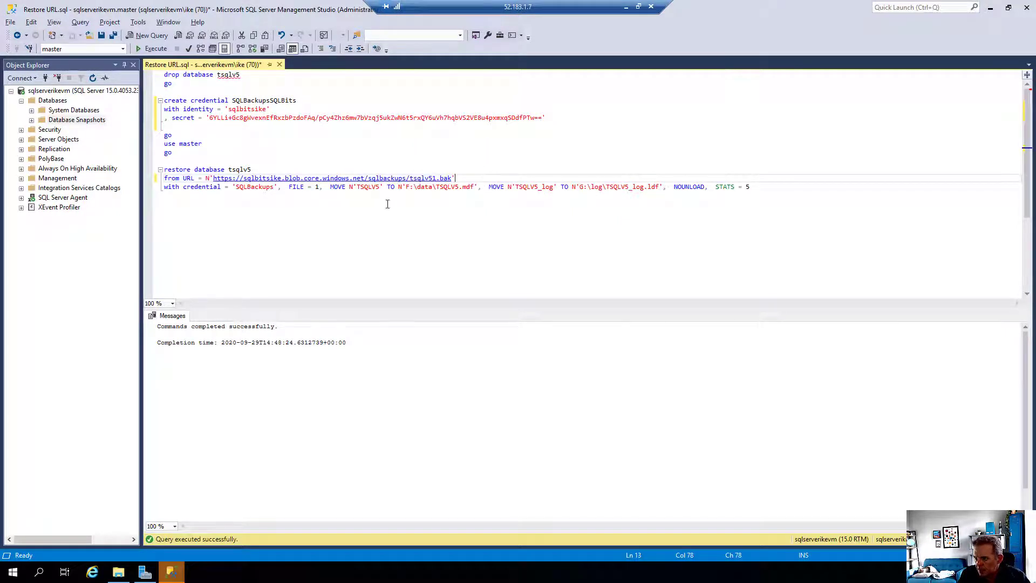
# Set the restore's credential to SQLBackupsSQLBits and run the tsqlv5 restore from blob
pyautogui.doubleClick(272, 100)
pyautogui.hotkey('ctrl', 'c')
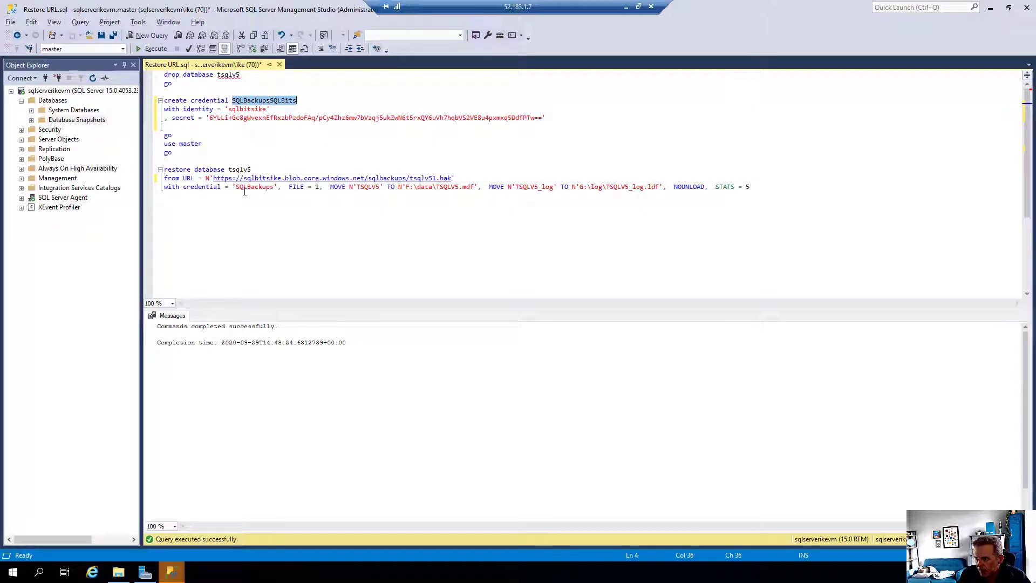
pyautogui.doubleClick(251, 188)
pyautogui.hotkey('ctrl', 'v')
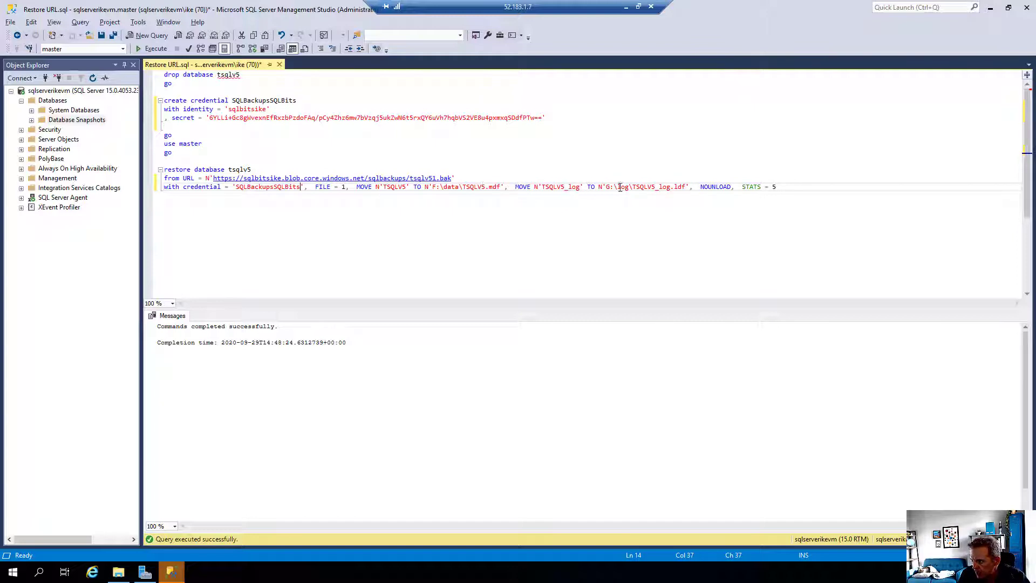
pyautogui.click(793, 188)
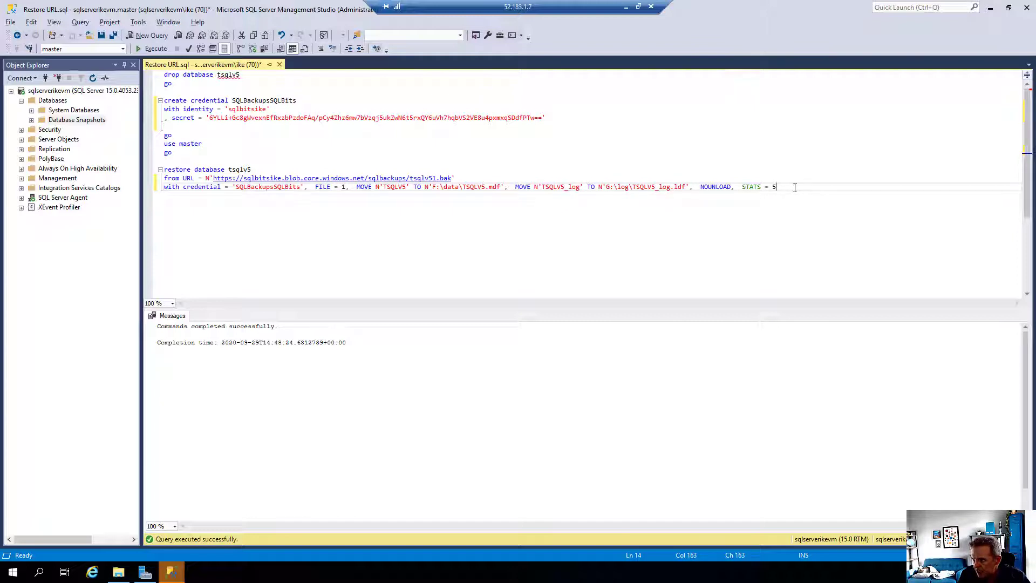
pyautogui.hotkey('shift', 'Up')
pyautogui.hotkey('shift', 'Up')
pyautogui.hotkey('shift', 'Up')
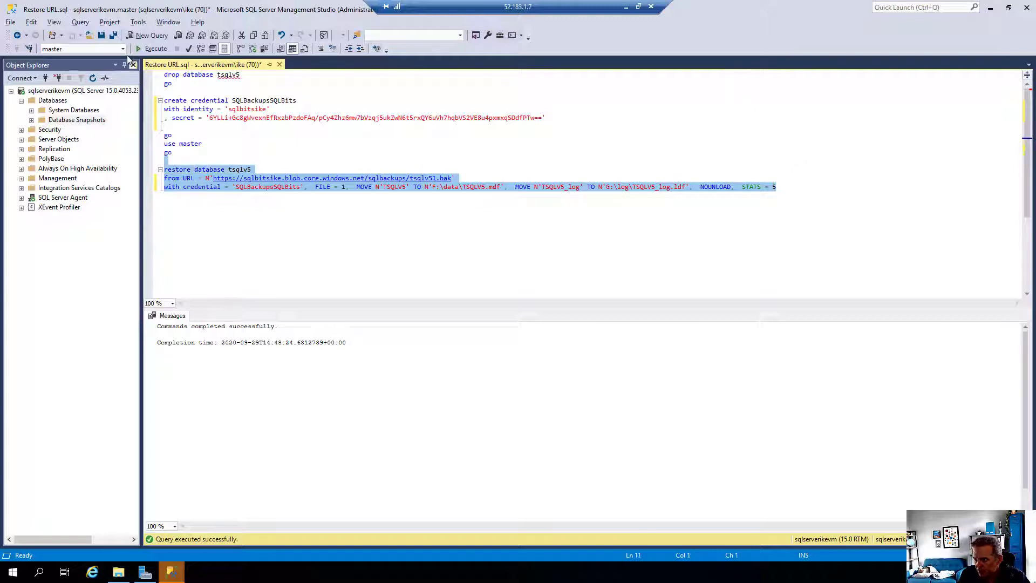
pyautogui.click(152, 51)
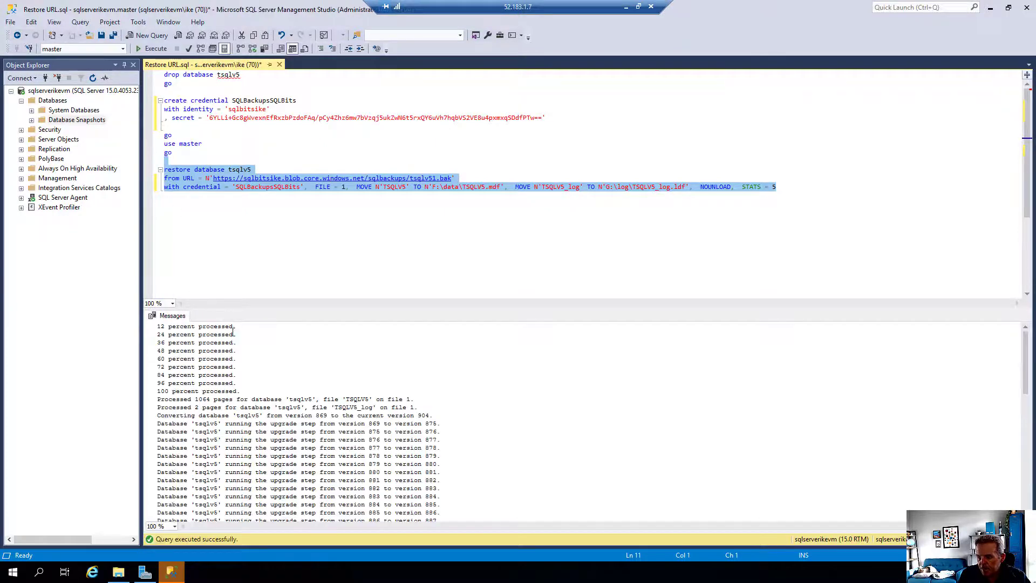
# Refresh the VM's Databases list and expand the restored tsqlv5 database
pyautogui.rightClick(45, 102)
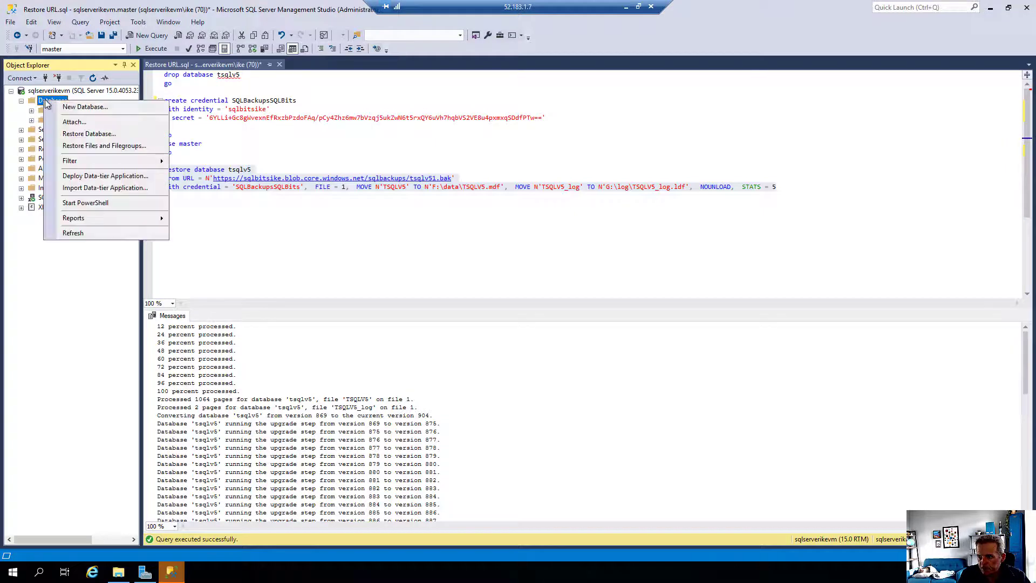
pyautogui.click(85, 232)
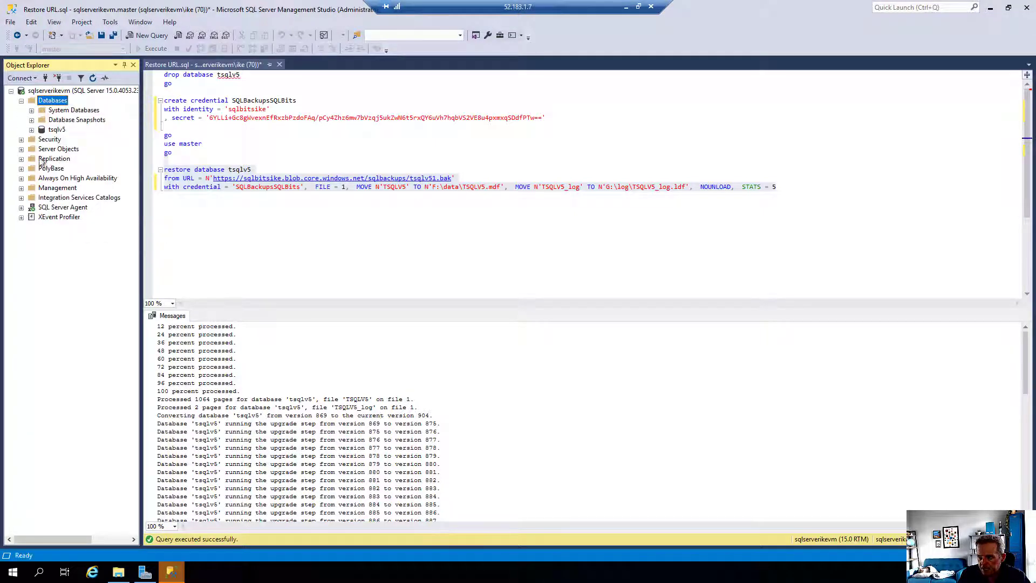
pyautogui.click(31, 130)
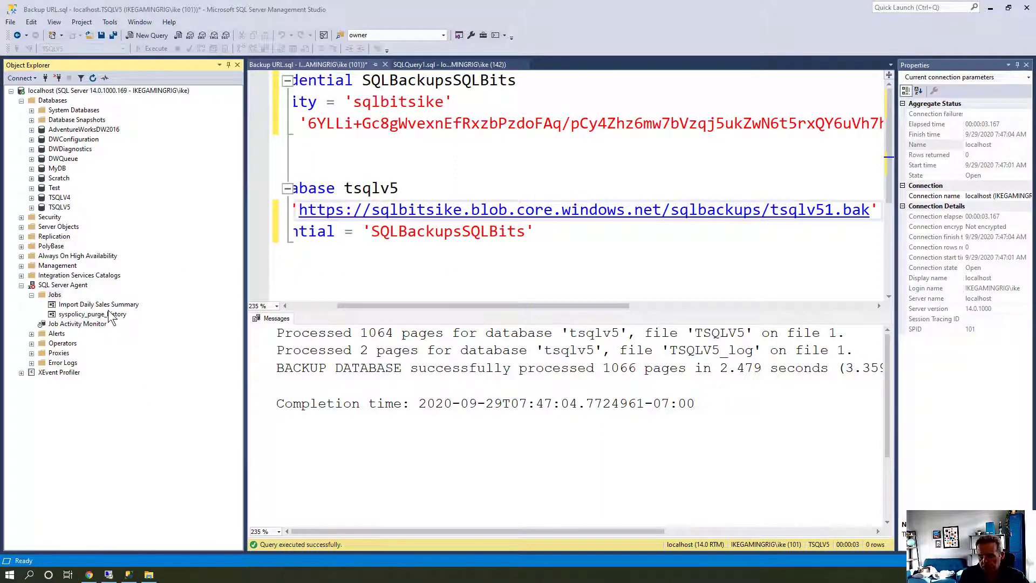
# Script the Import Daily Sales Summary job as CREATE into a new query editor window
pyautogui.click(106, 305)
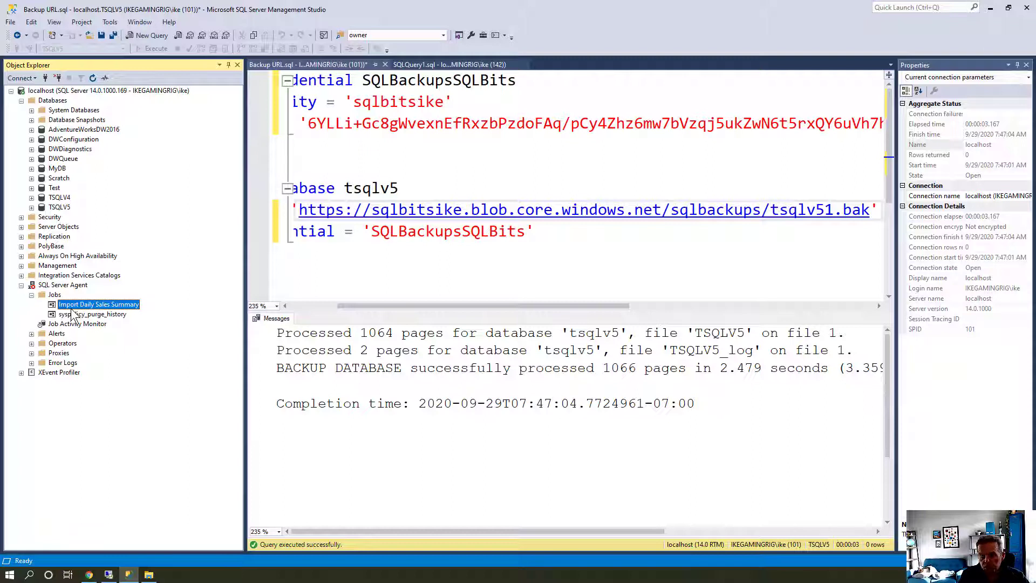
pyautogui.rightClick(72, 309)
pyautogui.moveTo(132, 356)
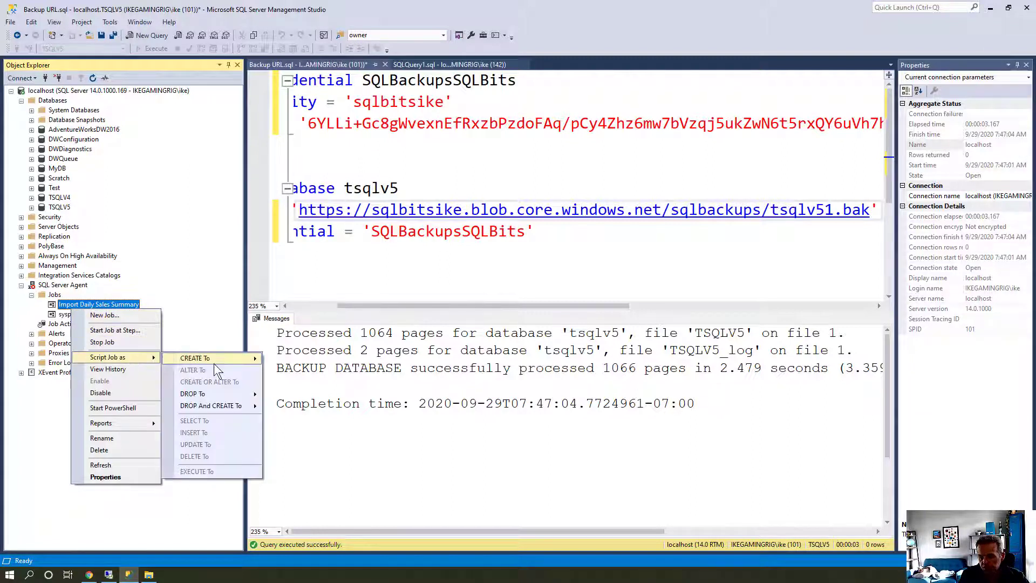
pyautogui.moveTo(251, 358)
pyautogui.click(297, 358)
# Select the entire job script and bring the VM session back to full screen
pyautogui.click(510, 320)
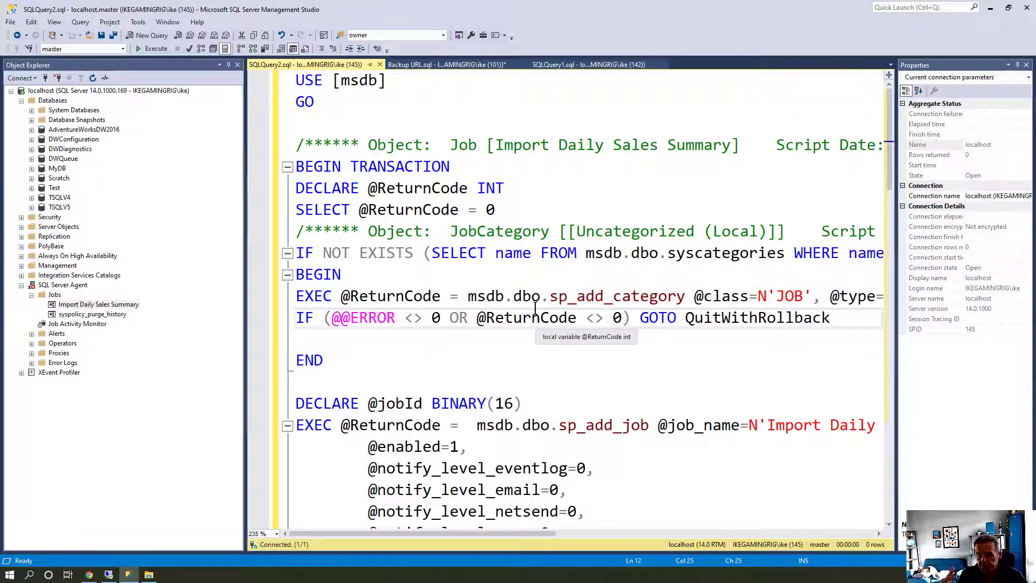
pyautogui.hotkey('ctrl', 'a')
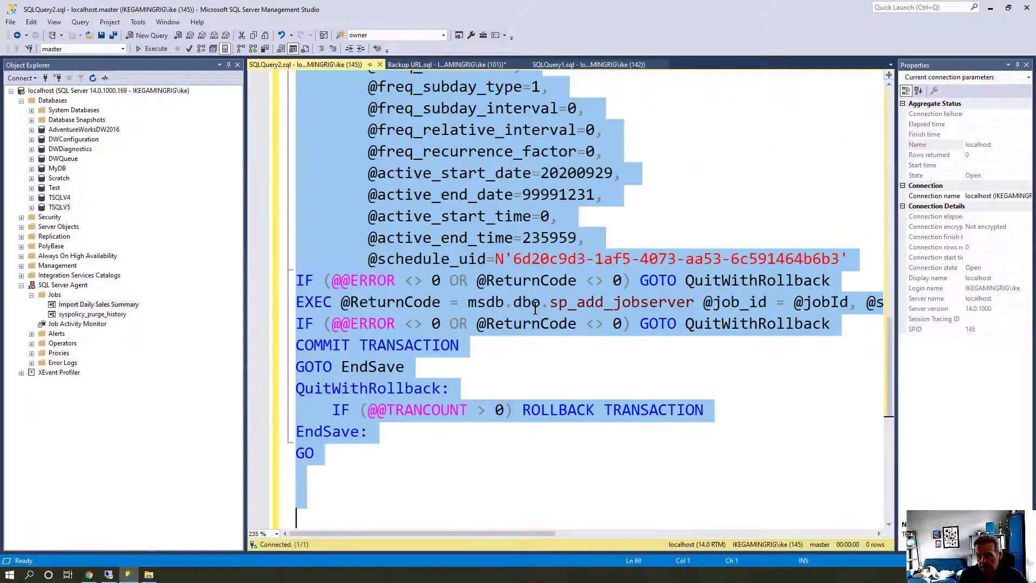
pyautogui.click(106, 577)
pyautogui.doubleClick(317, 33)
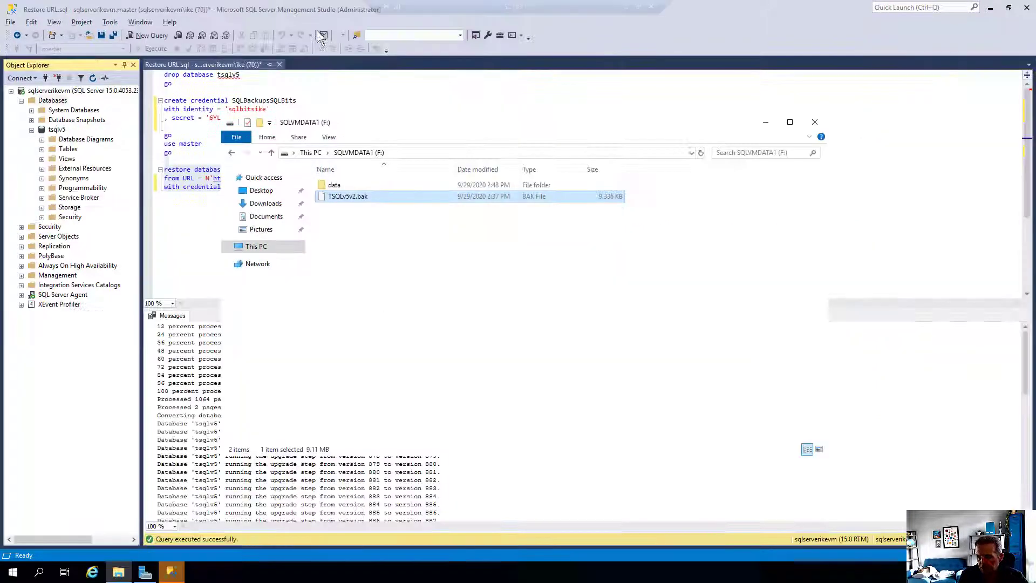
# Paste the Agent job script into a new VM query and run it
pyautogui.click(145, 37)
pyautogui.hotkey('ctrl', 'v')
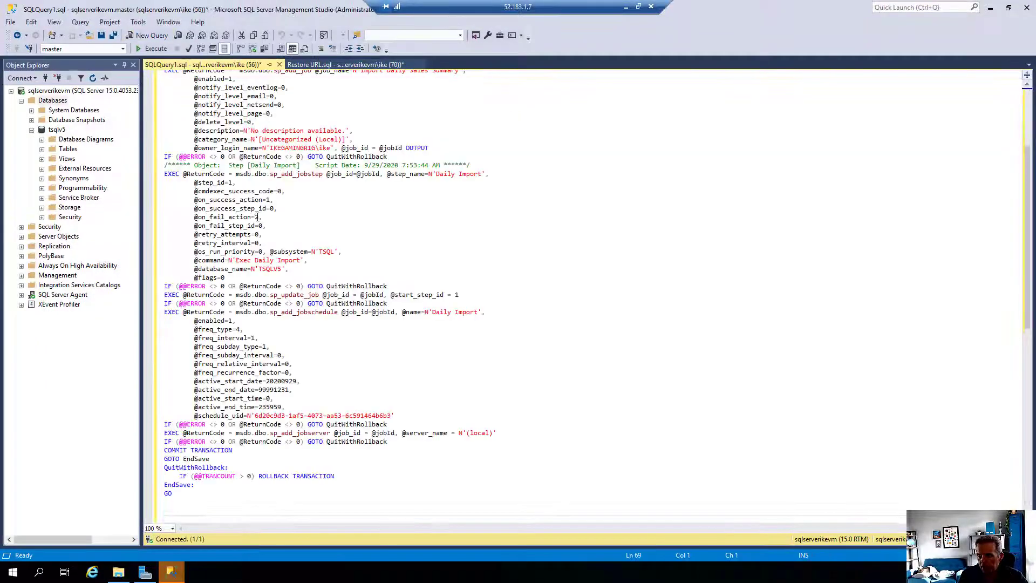
pyautogui.click(154, 49)
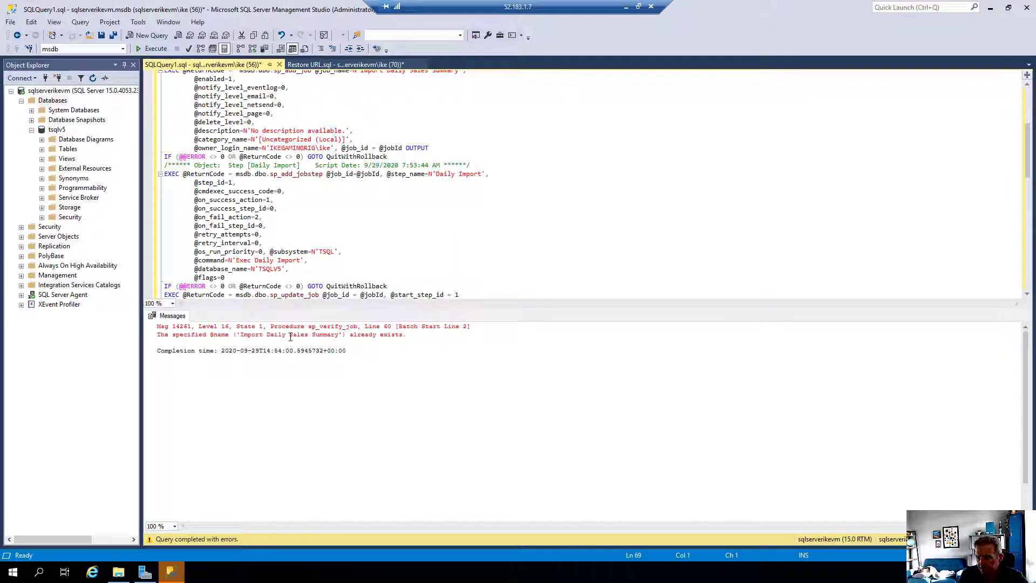
# Delete the VM's existing Import Daily Sales Summary job and rerun the job script
pyautogui.click(21, 295)
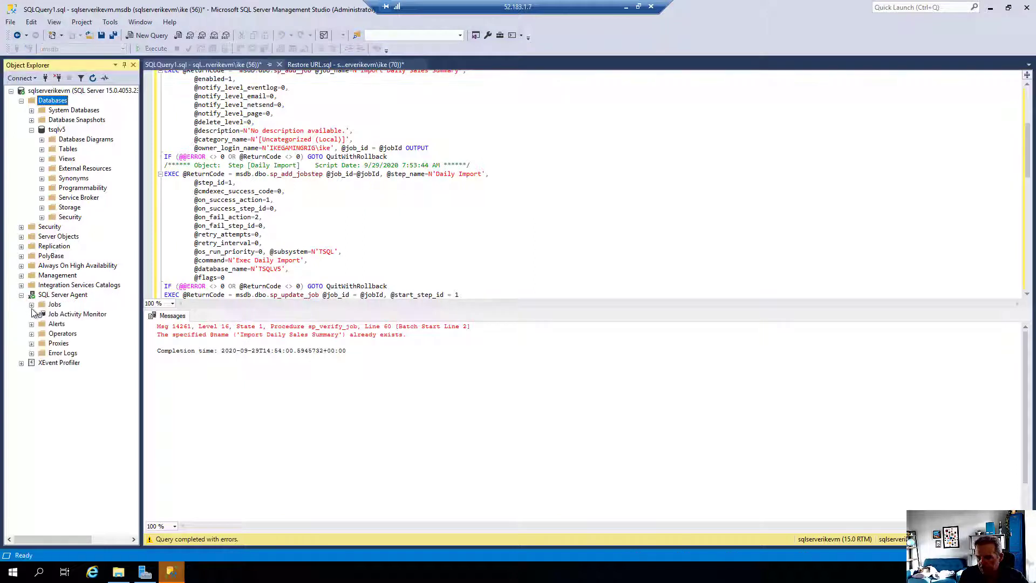
pyautogui.click(31, 306)
pyautogui.rightClick(73, 315)
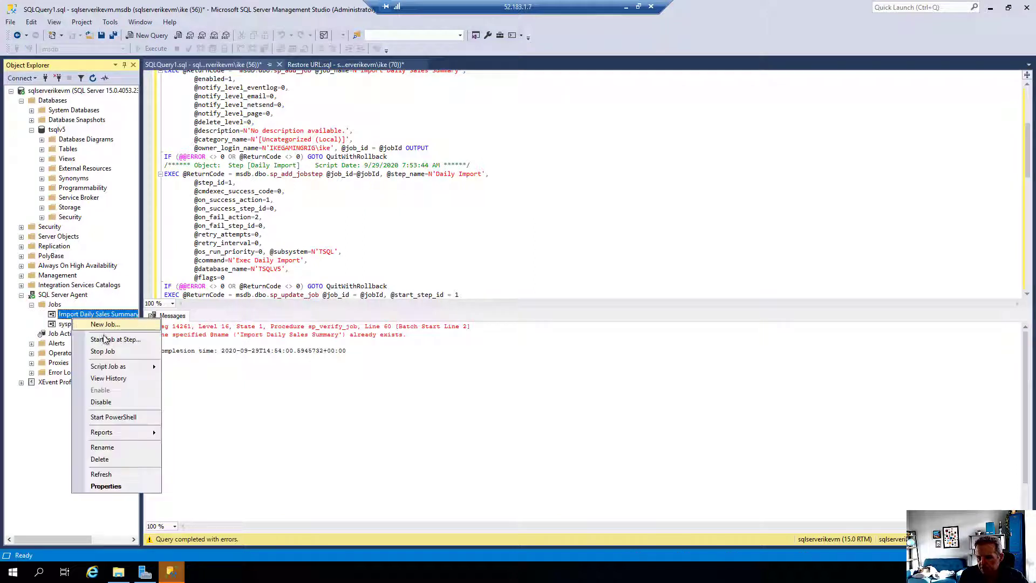
pyautogui.click(125, 458)
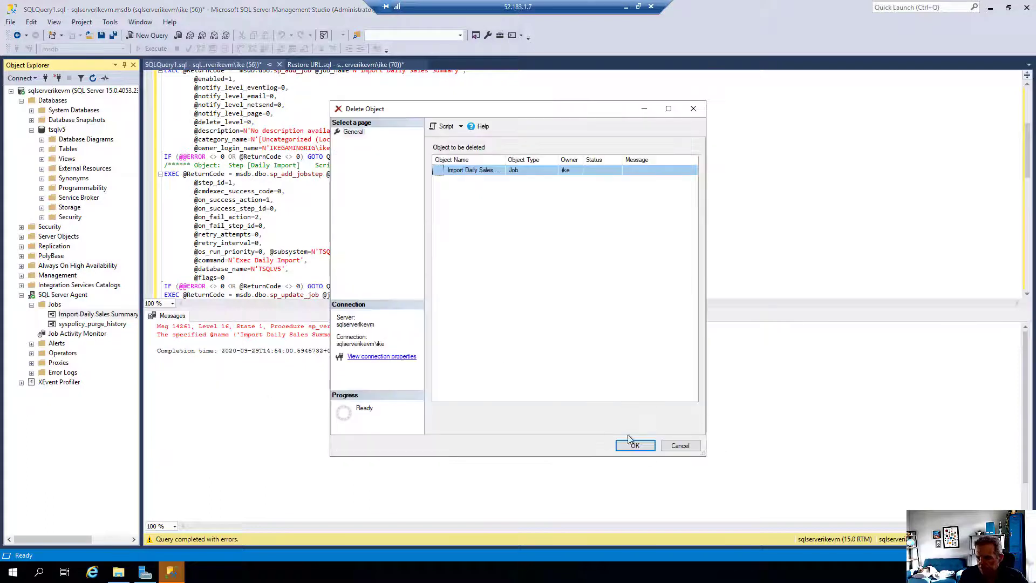
pyautogui.click(636, 445)
pyautogui.click(397, 192)
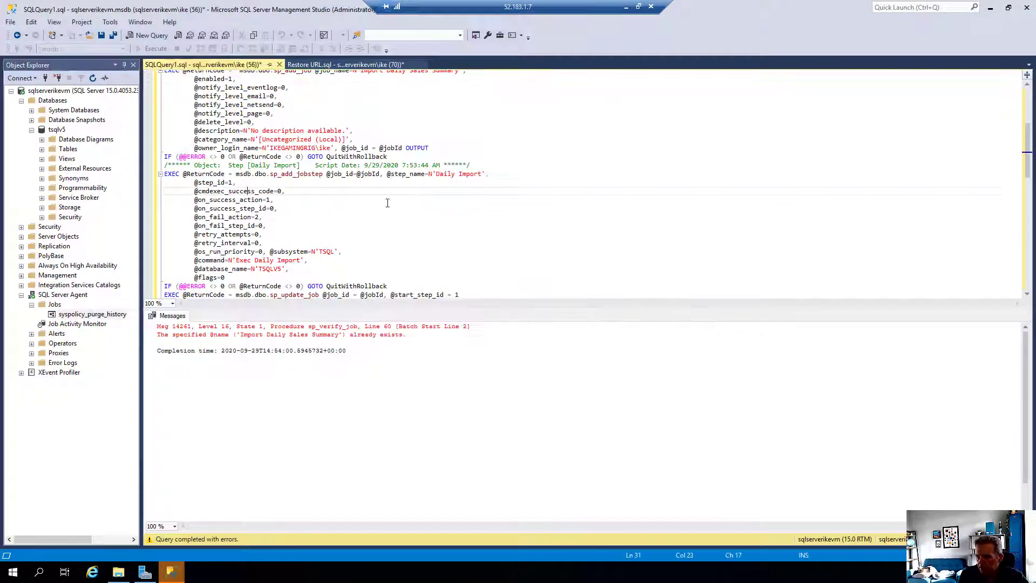
pyautogui.press('F5')
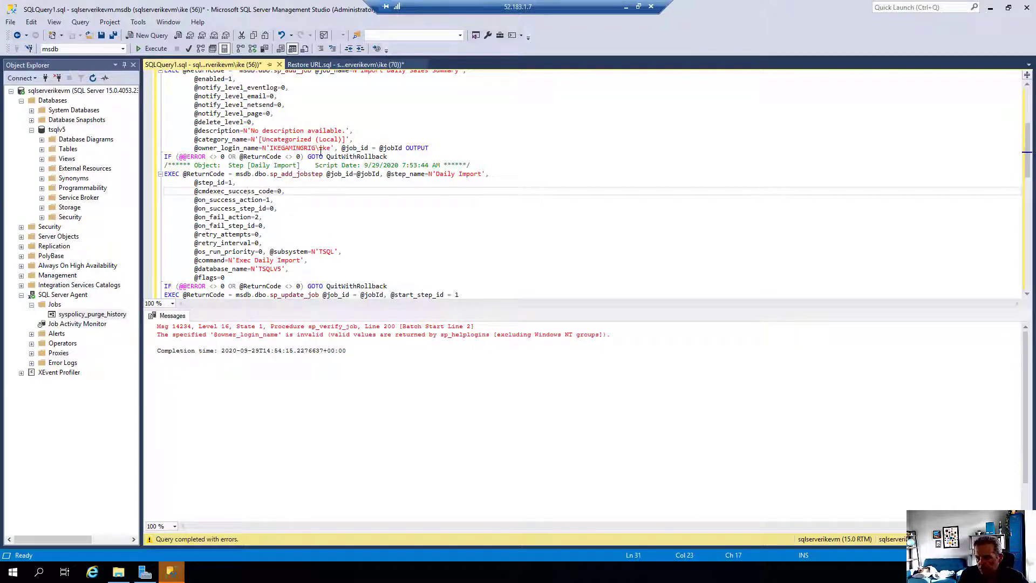
pyautogui.moveTo(314, 148); pyautogui.dragTo(269, 148)
pyautogui.press('Delete')
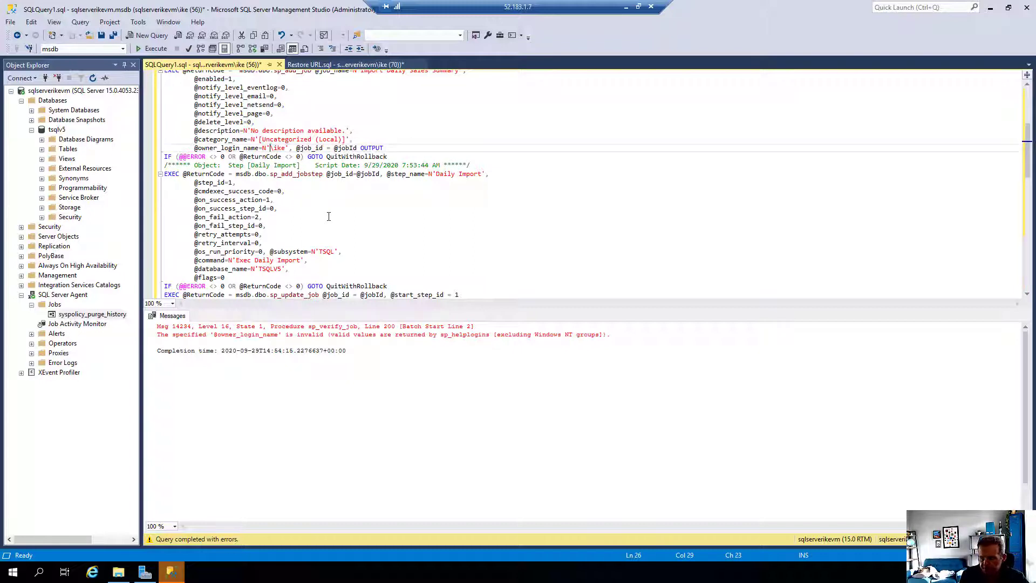
pyautogui.press('BackSpace')
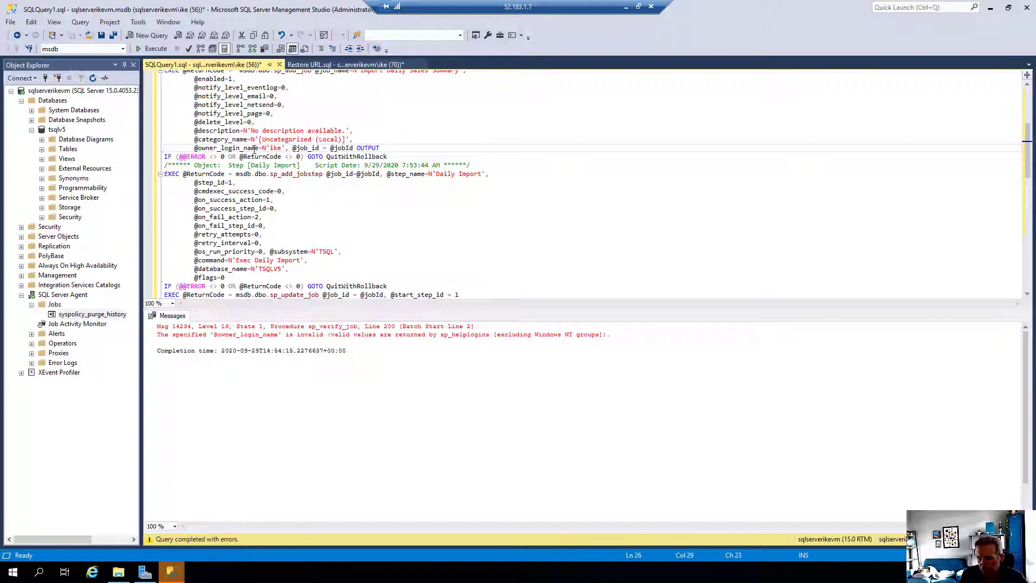
pyautogui.press('F5')
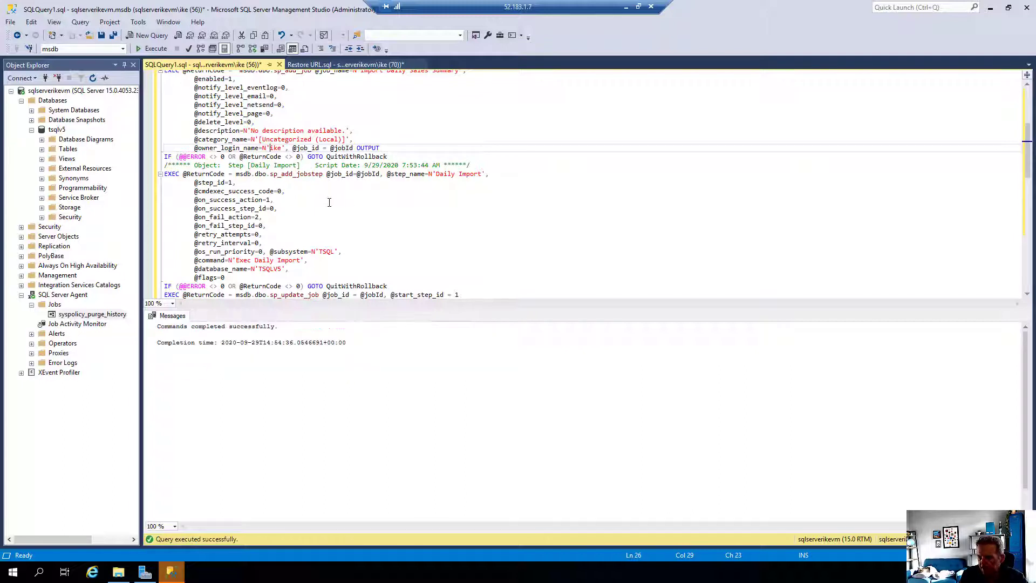
# Refresh the VM's Jobs list, check the recreated Import Daily Sales Summary job, then window the session
pyautogui.rightClick(54, 305)
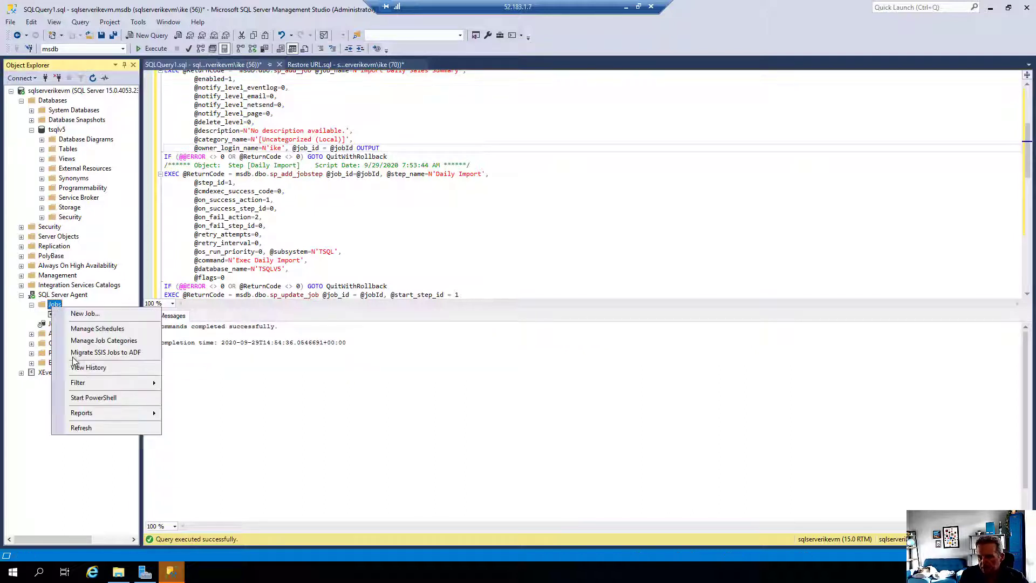
pyautogui.click(77, 431)
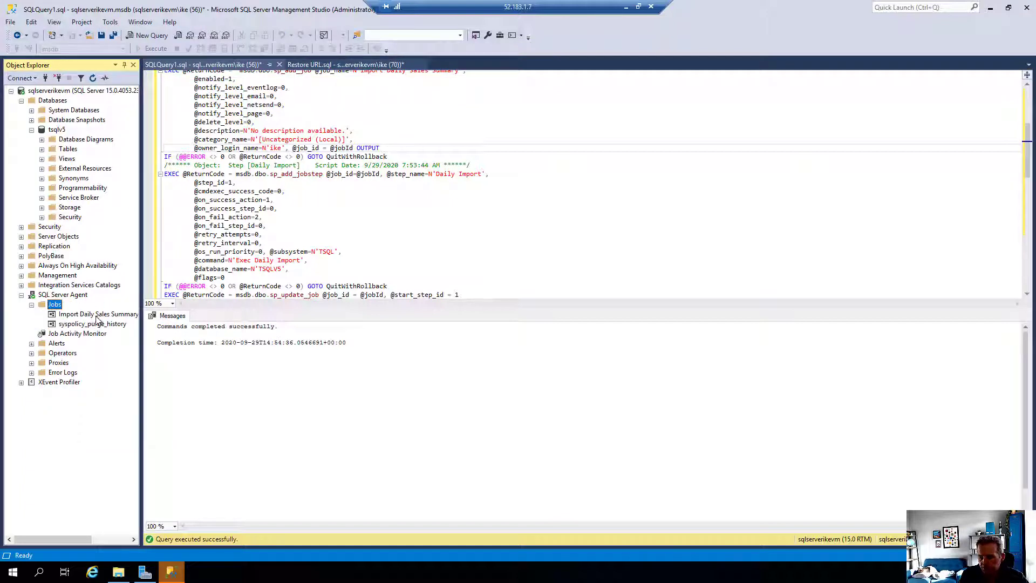
pyautogui.click(98, 315)
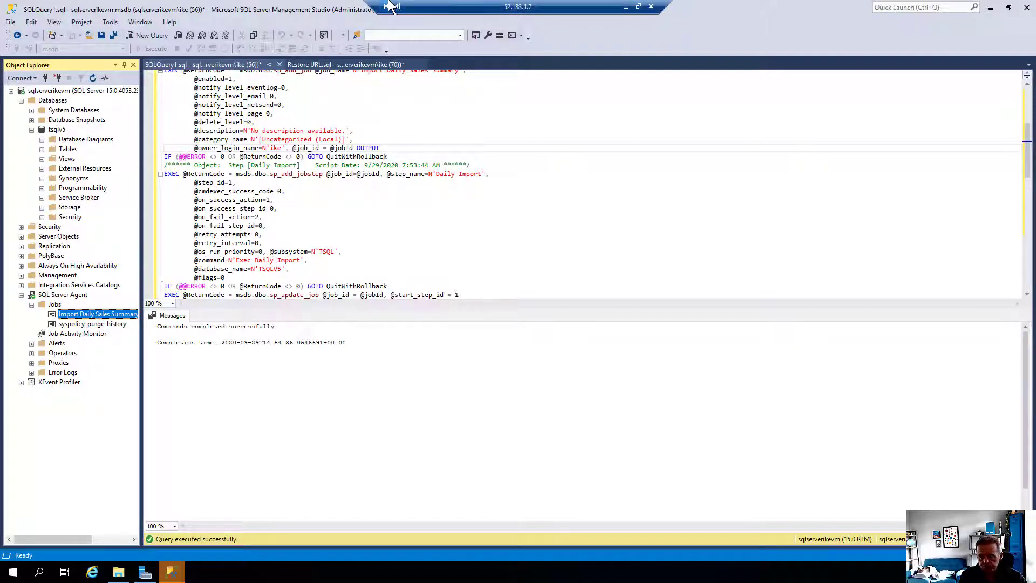
pyautogui.click(639, 6)
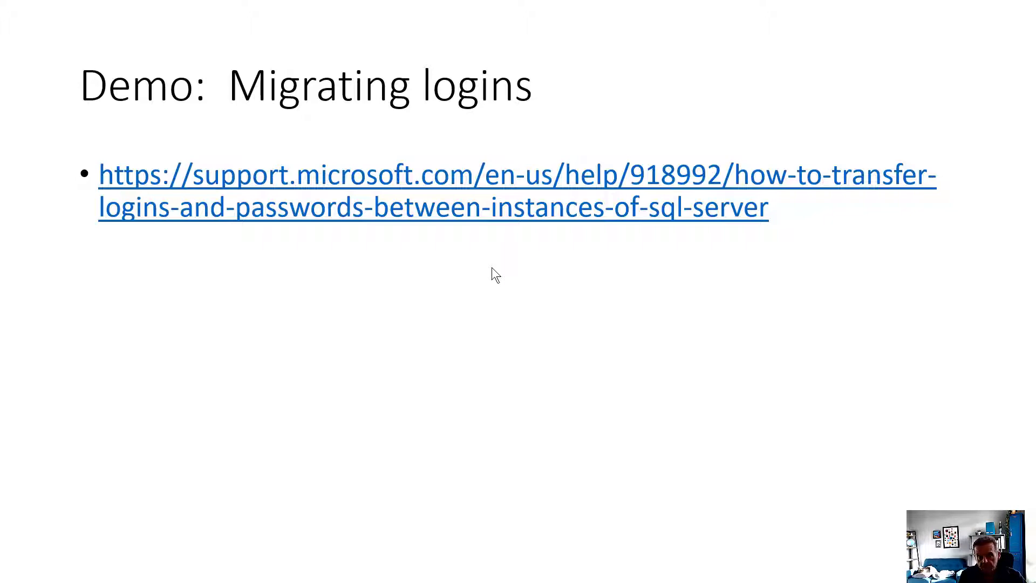
# Leave the slide show and reopen RevLogin.sql in local Management Studio
pyautogui.press('Escape')
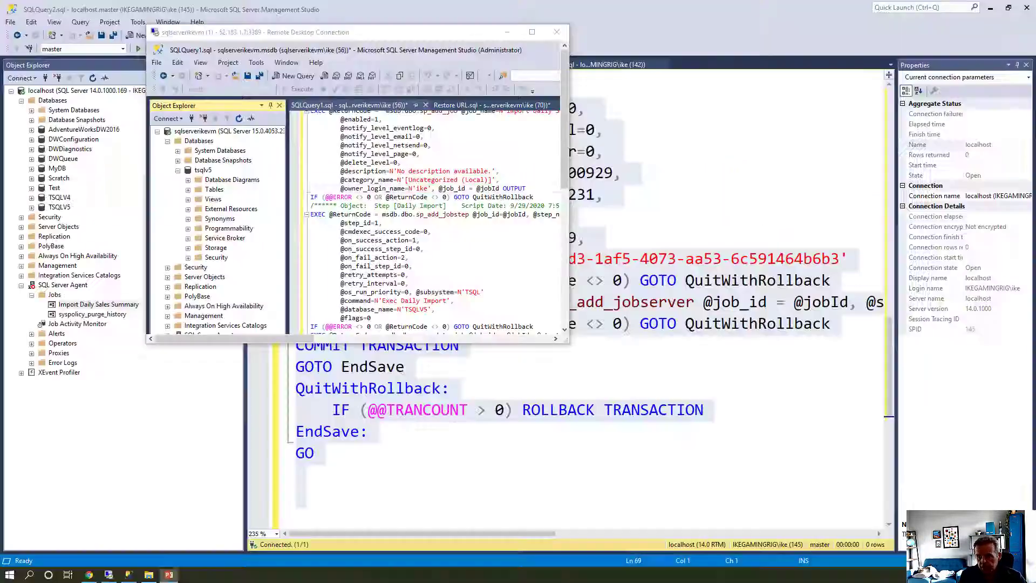
pyautogui.click(733, 345)
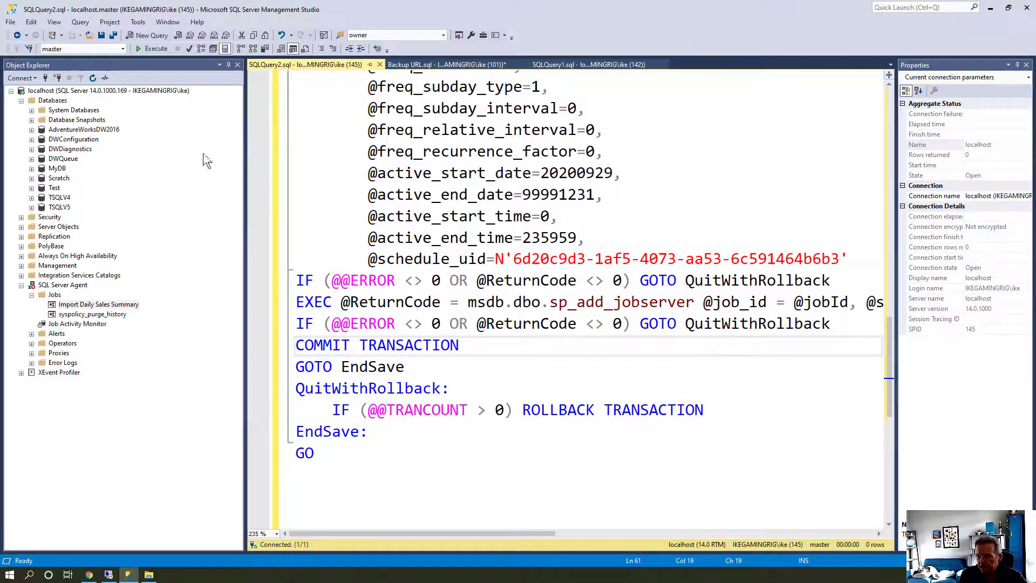
pyautogui.click(13, 22)
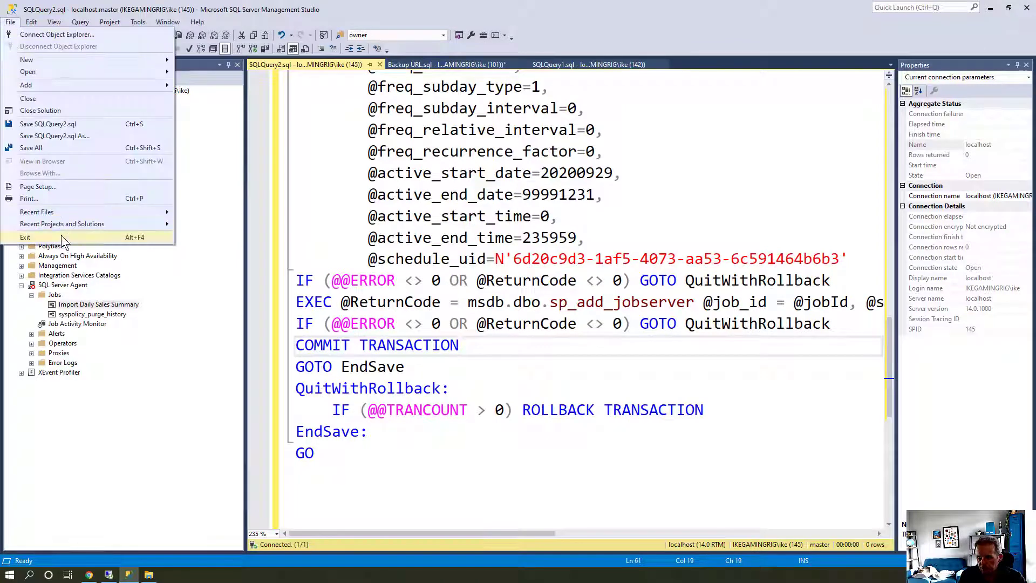
pyautogui.moveTo(68, 223)
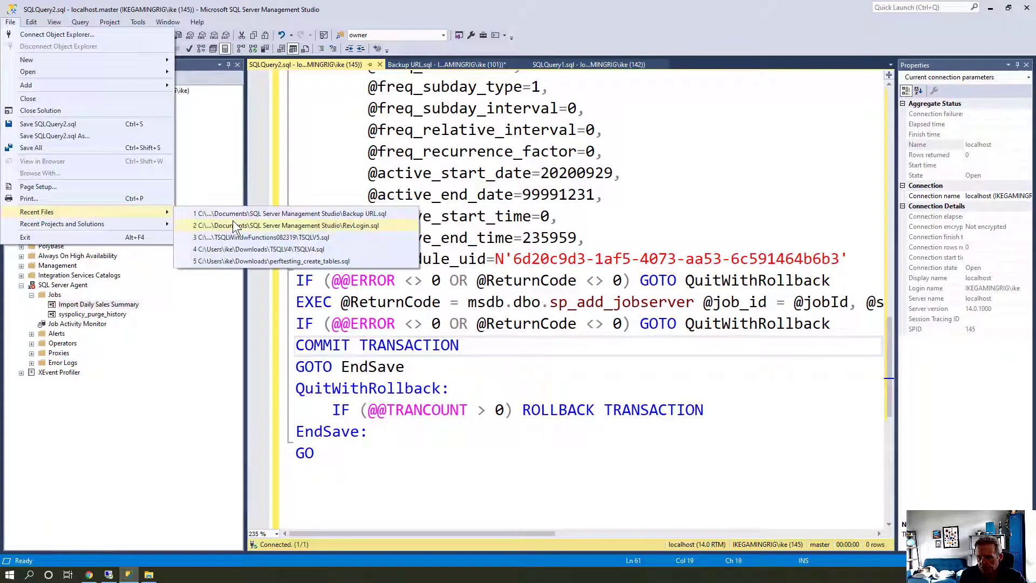
pyautogui.click(245, 225)
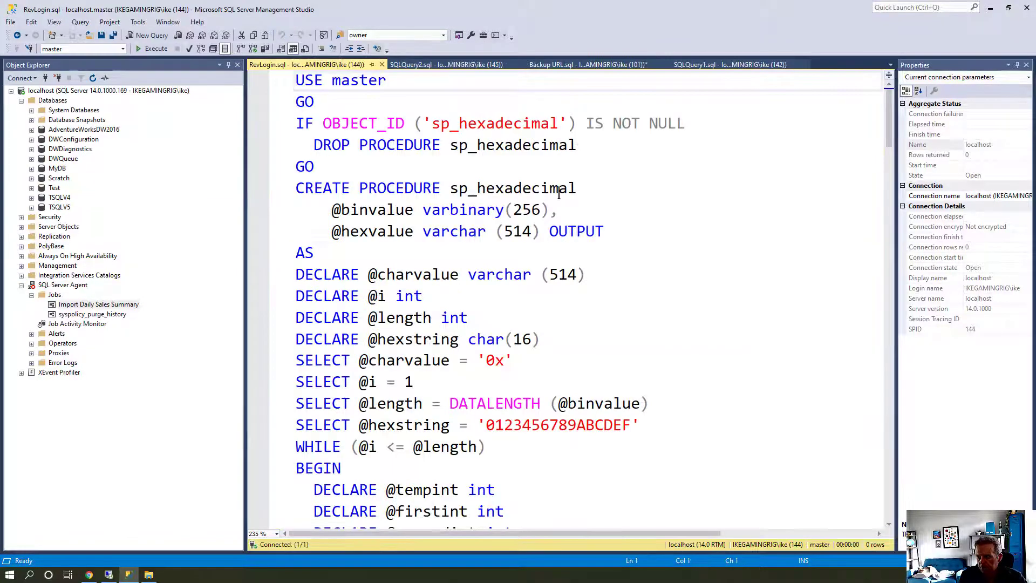
# Find and select the sp_help_revlogin procedure name in RevLogin.sql
pyautogui.scroll(-5, 549, 182)
pyautogui.scroll(5, 556, 194)
pyautogui.scroll(-3, 534, 192)
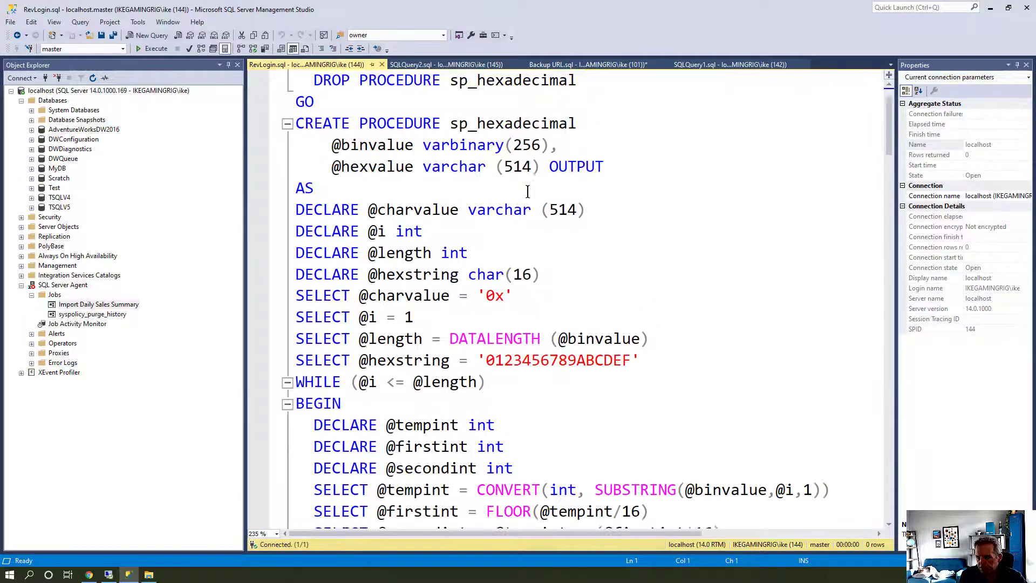
pyautogui.scroll(-5, 527, 192)
pyautogui.click(501, 318)
pyautogui.doubleClick(502, 319)
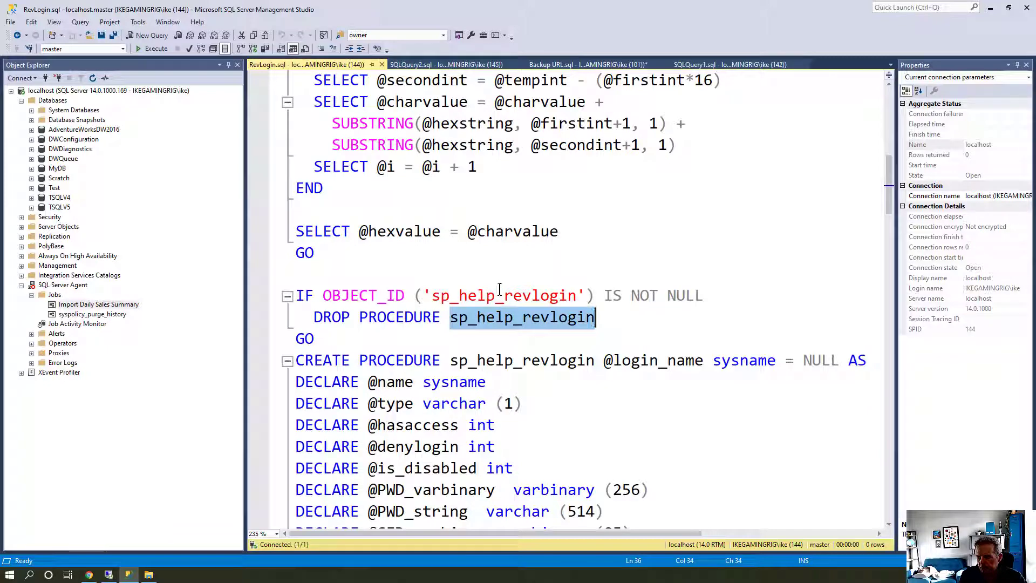
pyautogui.scroll(-2, 497, 290)
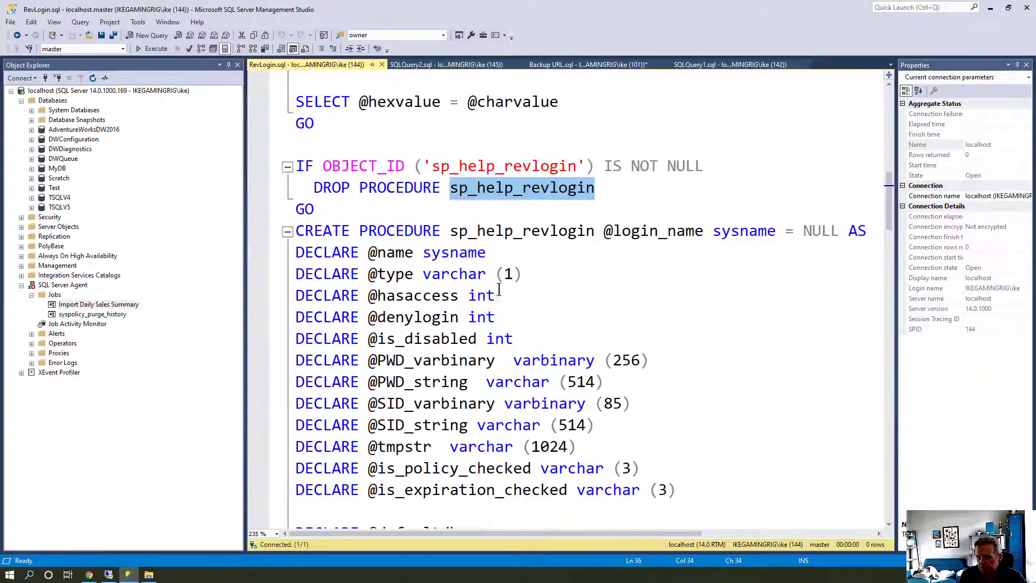
pyautogui.doubleClick(513, 237)
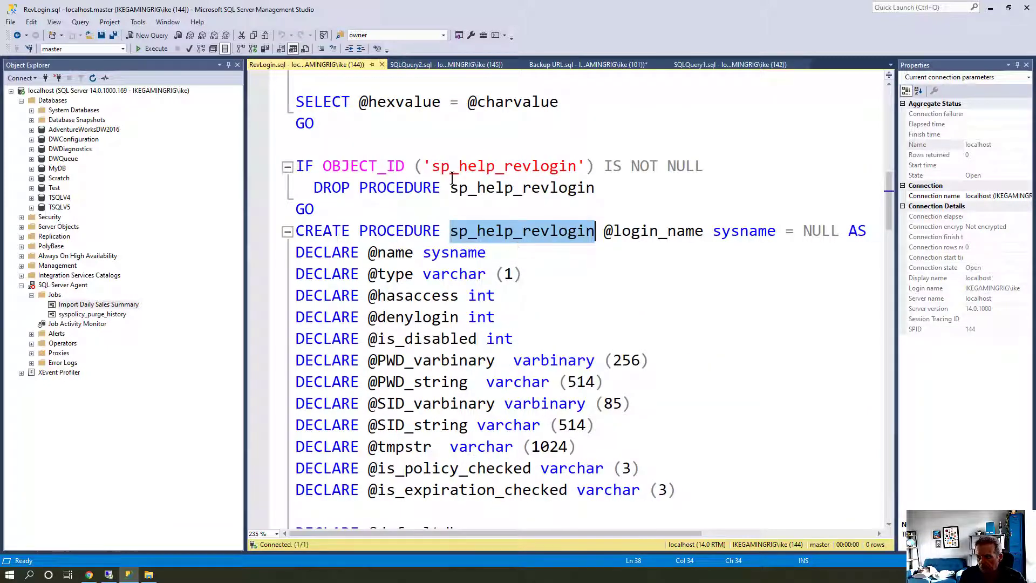
# Run sp_help_revlogin and select all the generated CREATE LOGIN output
pyautogui.click(152, 50)
pyautogui.click(402, 403)
pyautogui.scroll(-5, 402, 404)
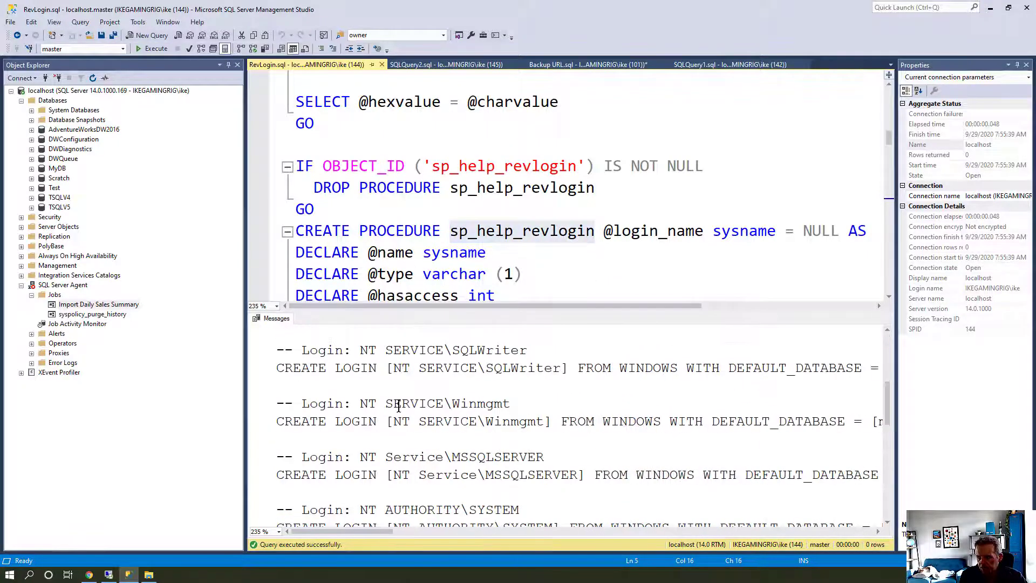
pyautogui.hotkey('ctrl', 'a')
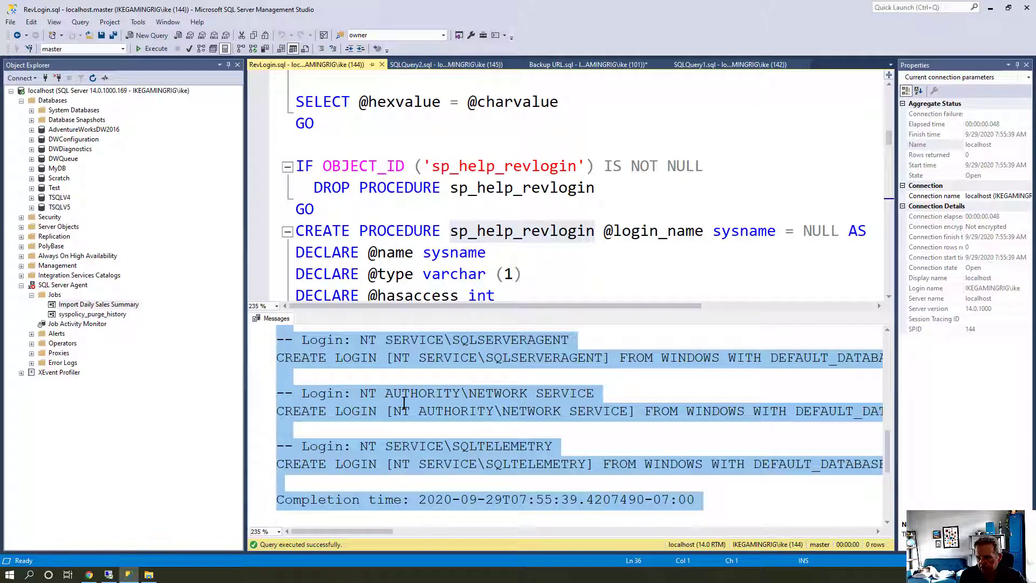
pyautogui.click(110, 575)
# Paste the generated CREATE LOGIN script into a new VM query, then return to the slides
pyautogui.doubleClick(289, 34)
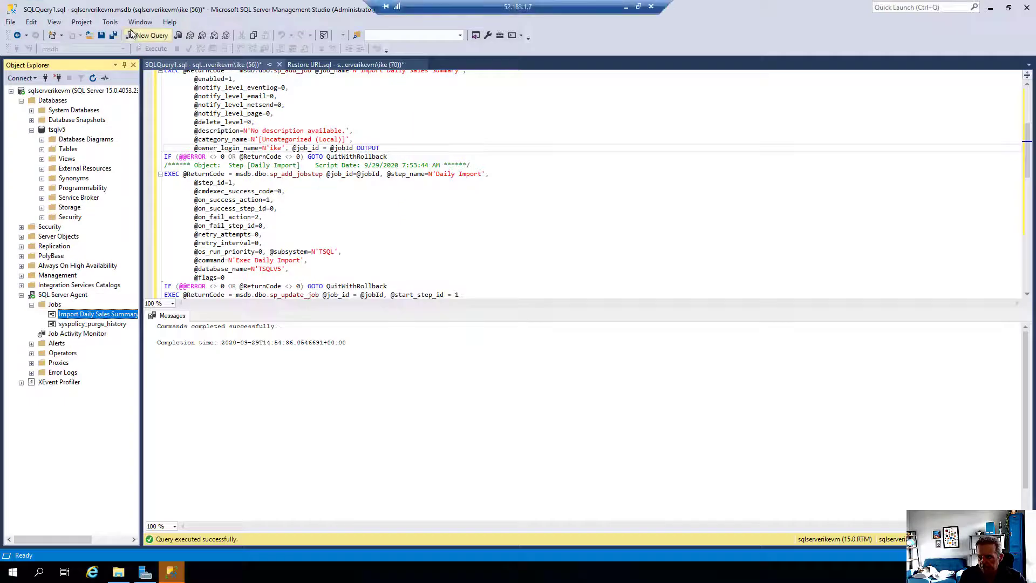
pyautogui.click(149, 35)
pyautogui.hotkey('ctrl', 'v')
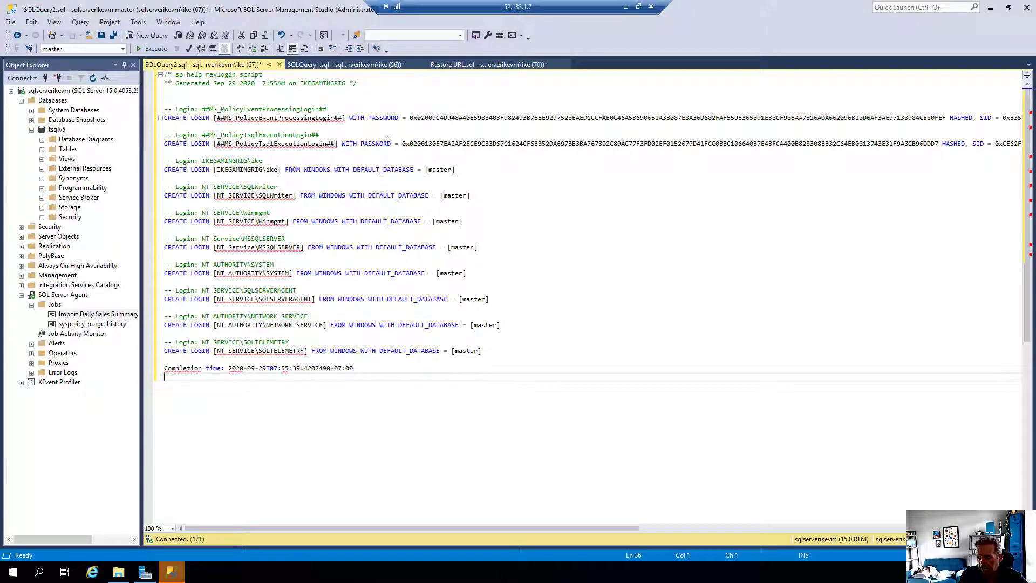
pyautogui.moveTo(342, 144); pyautogui.dragTo(402, 145)
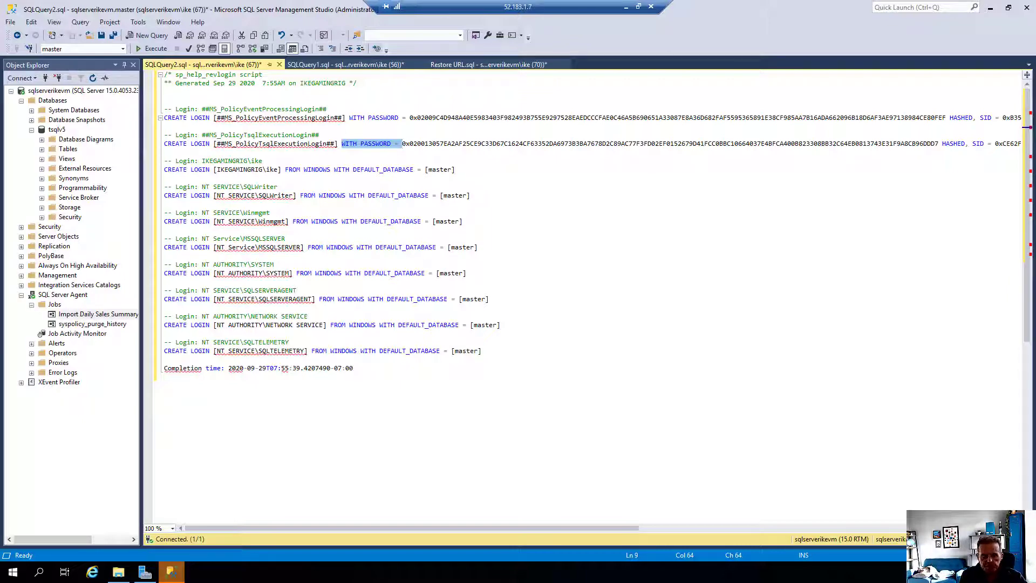
pyautogui.click(639, 7)
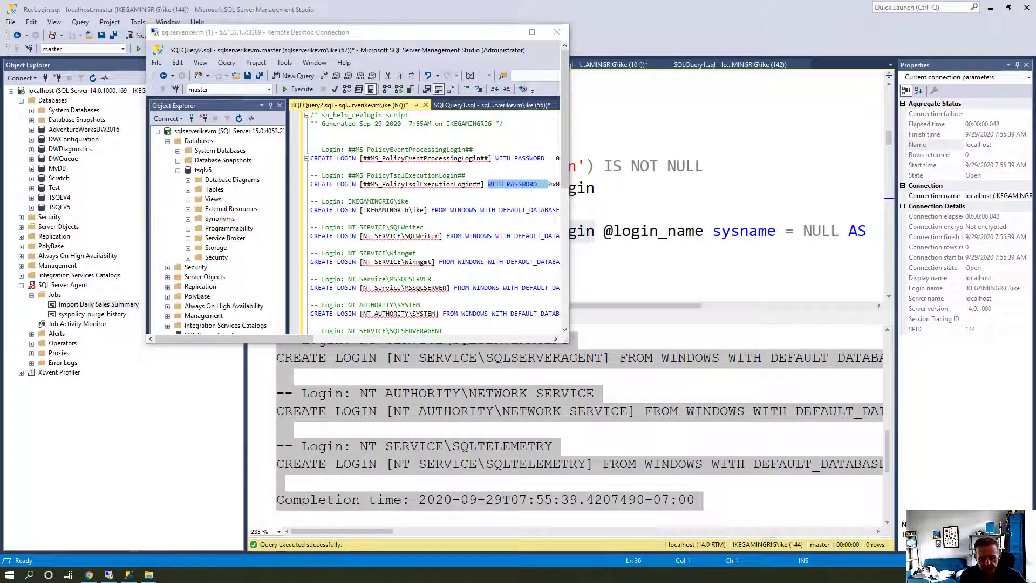
pyautogui.hotkey('alt', 'Tab')
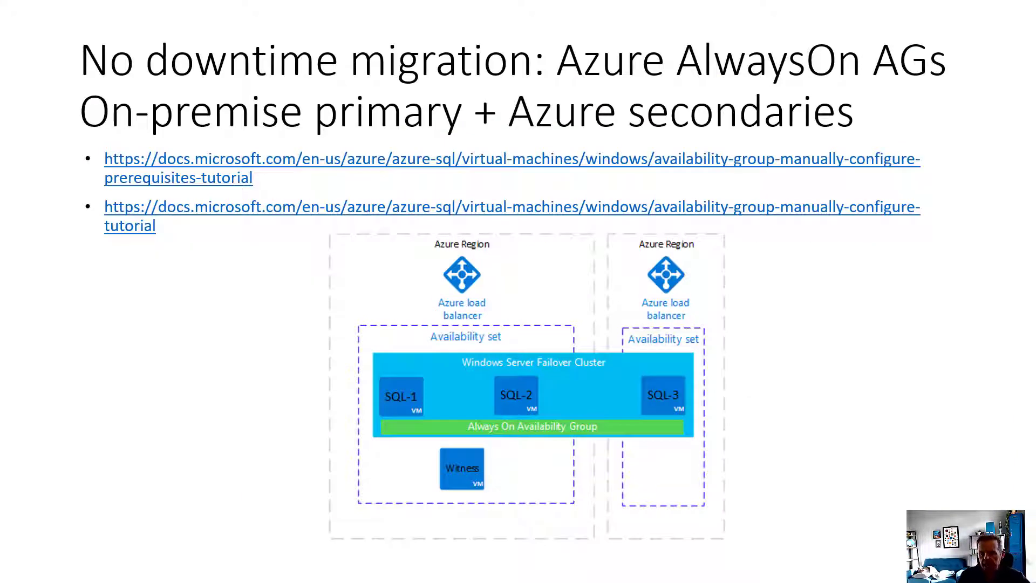